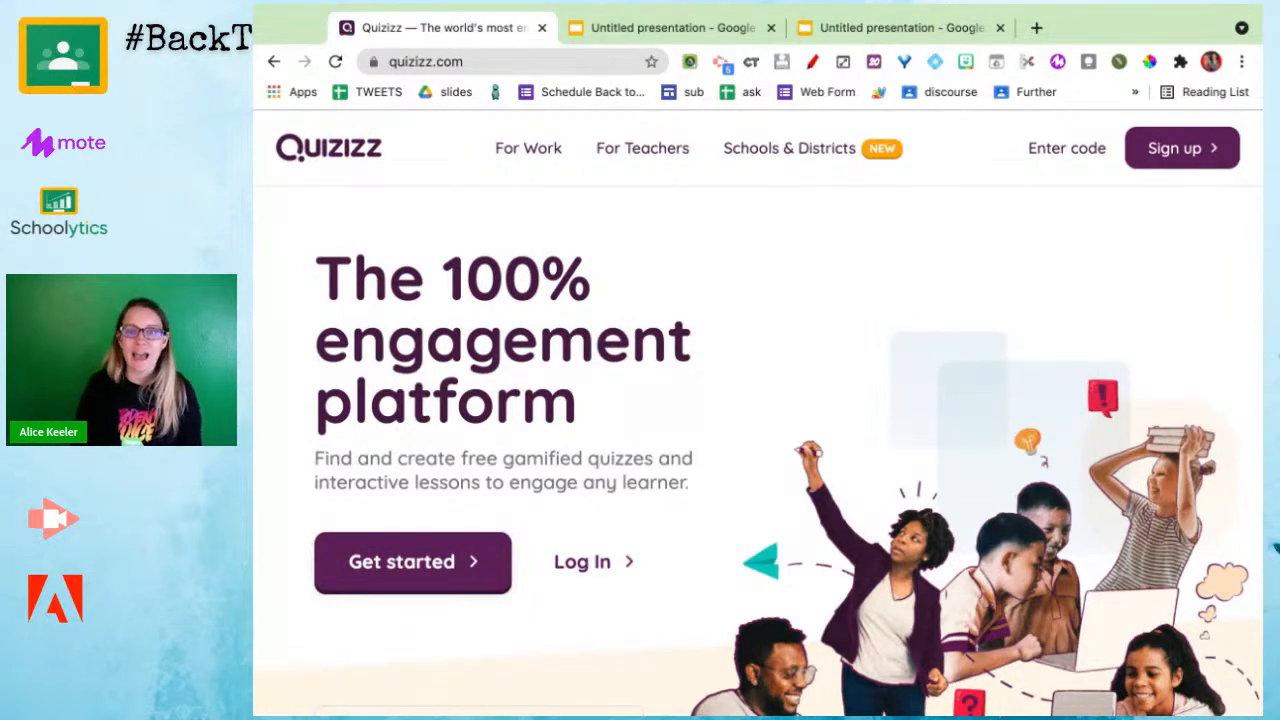
Step: Log in to Quizizz using the existing Google account
click(252, 304)
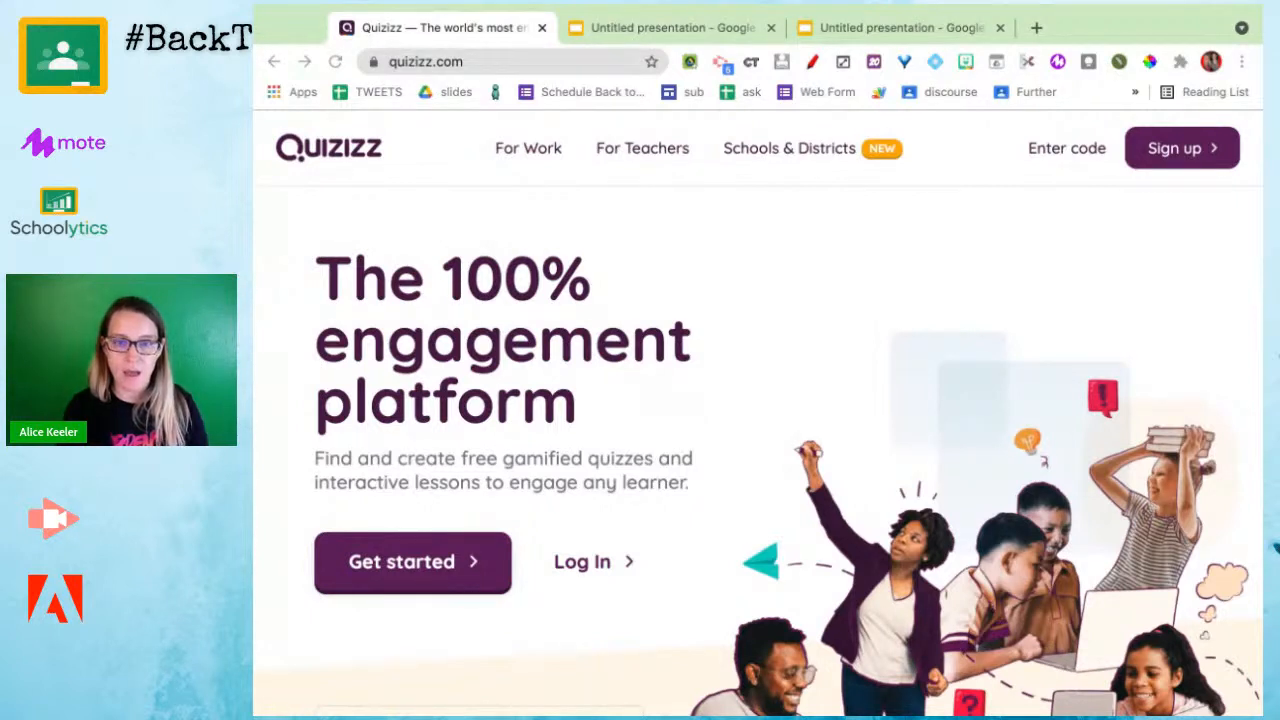
click(829, 355)
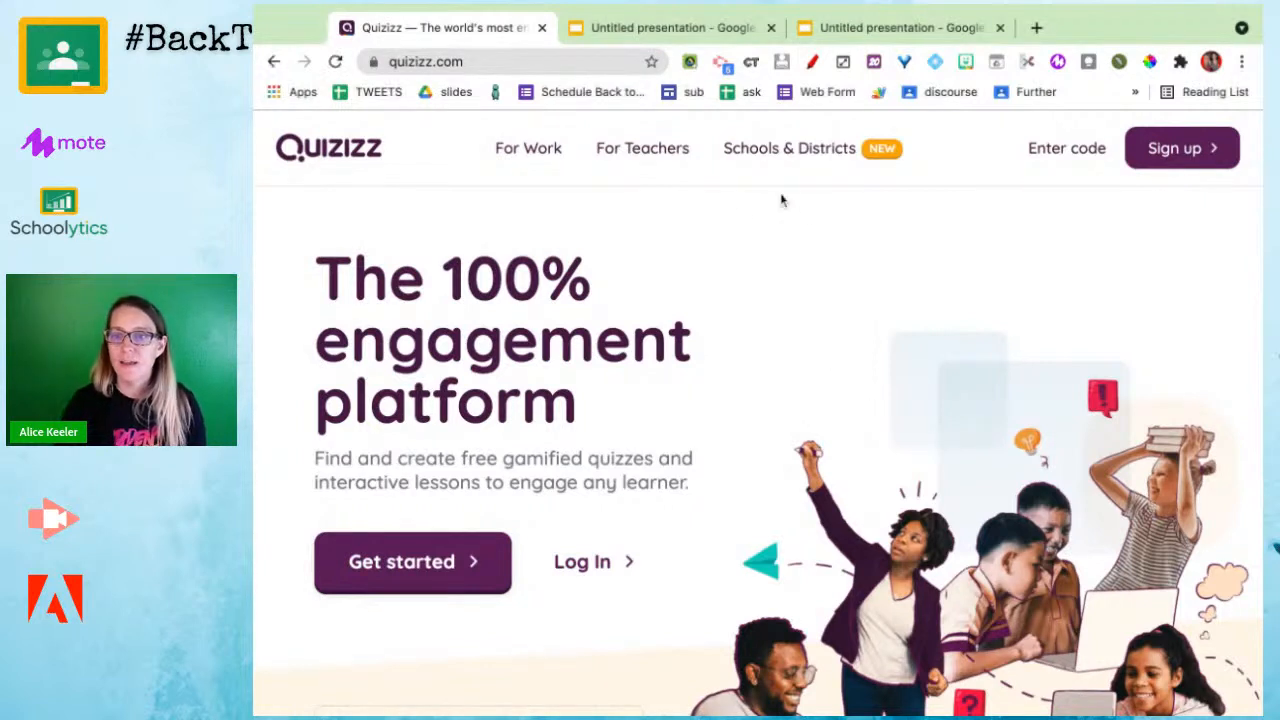
click(598, 582)
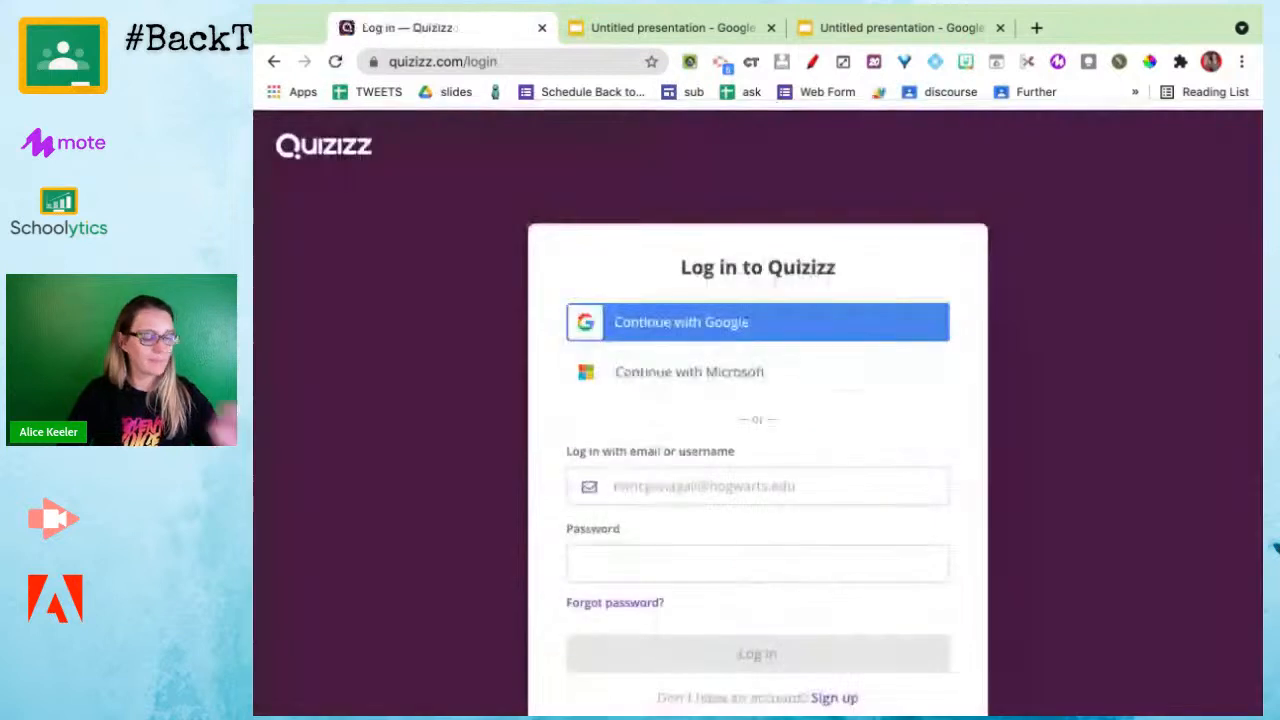
click(693, 321)
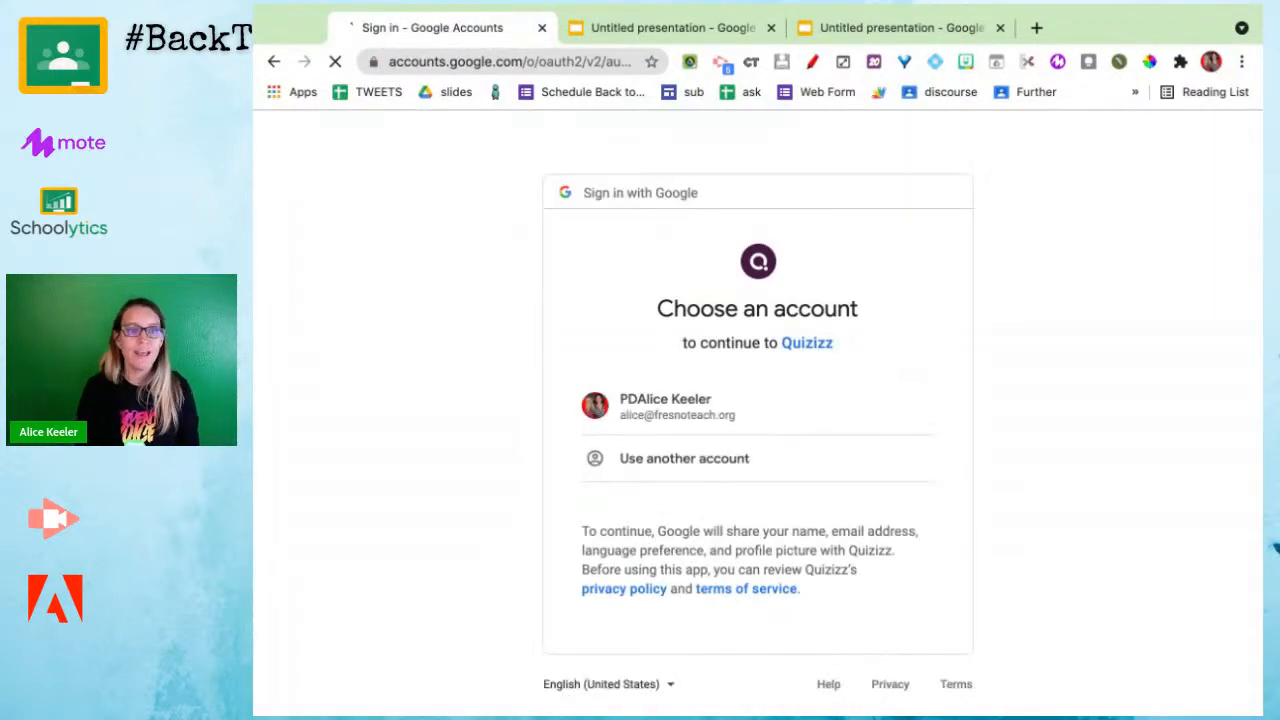
click(729, 394)
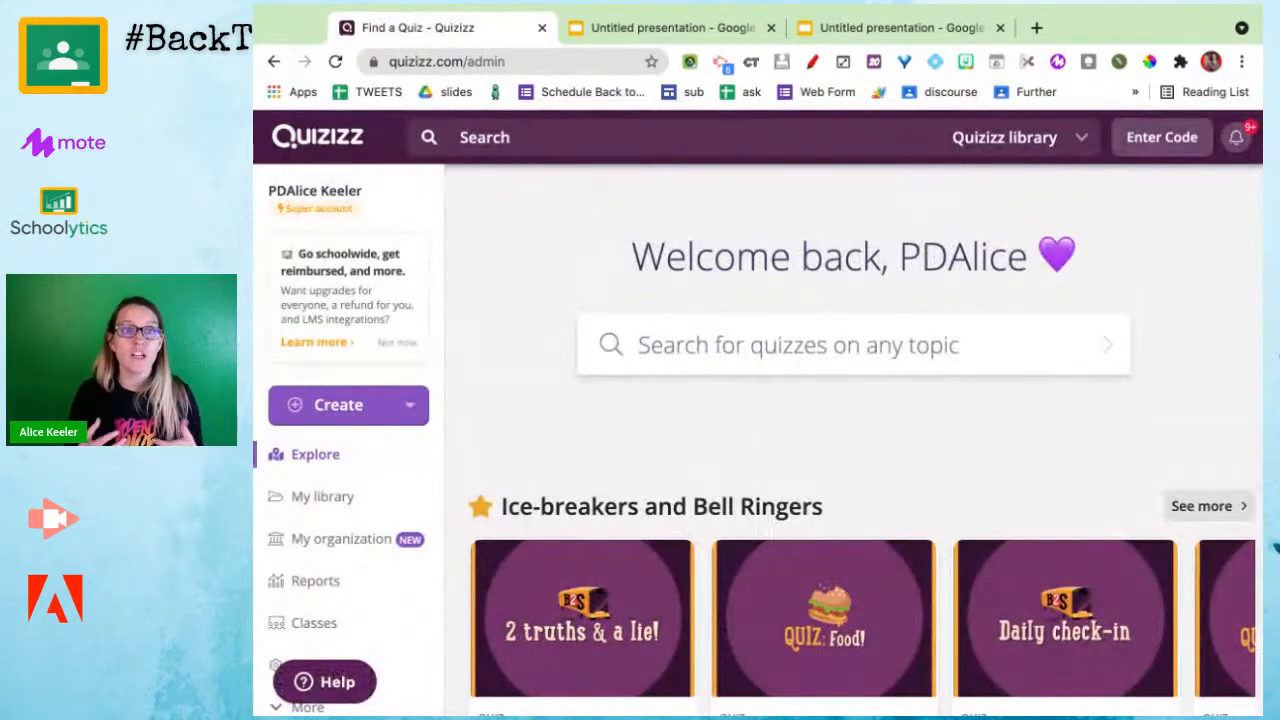
Step: Import the Google Classroom classes Go Further: Student Centered with Google Classroom, Do More with Google Classroom and sample for lesson
scroll(318, 555, down, 2)
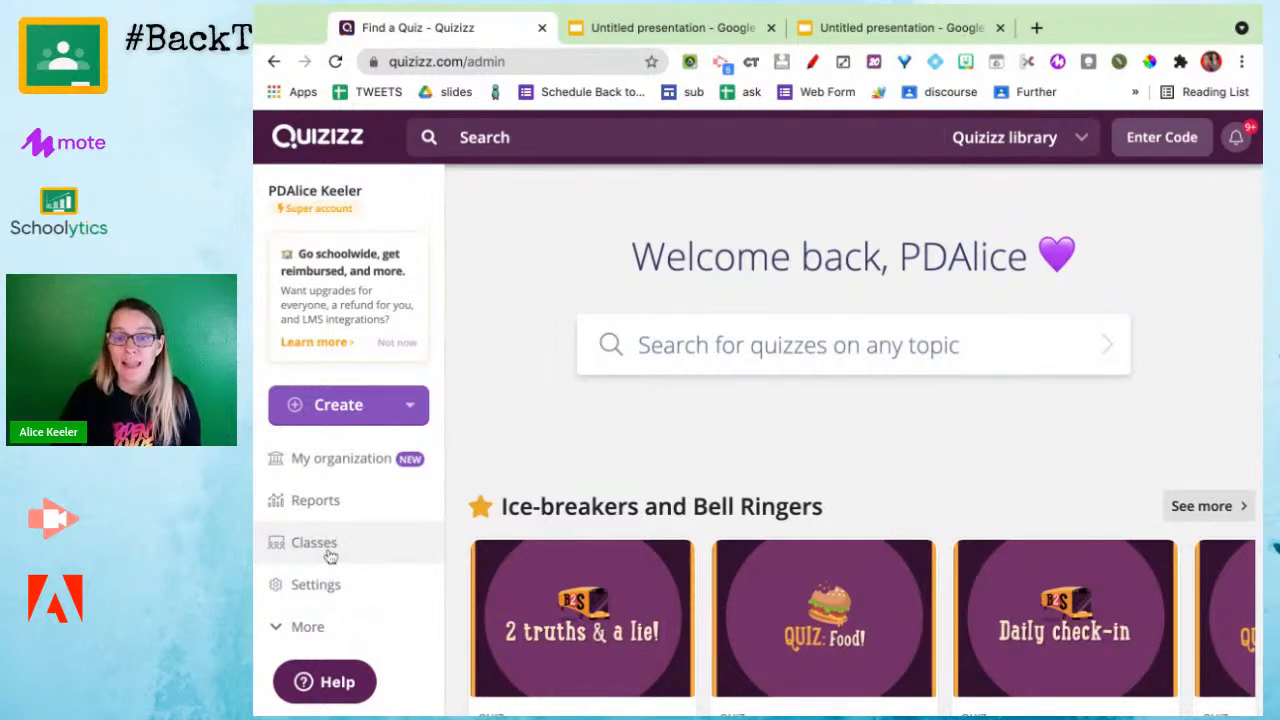
click(330, 555)
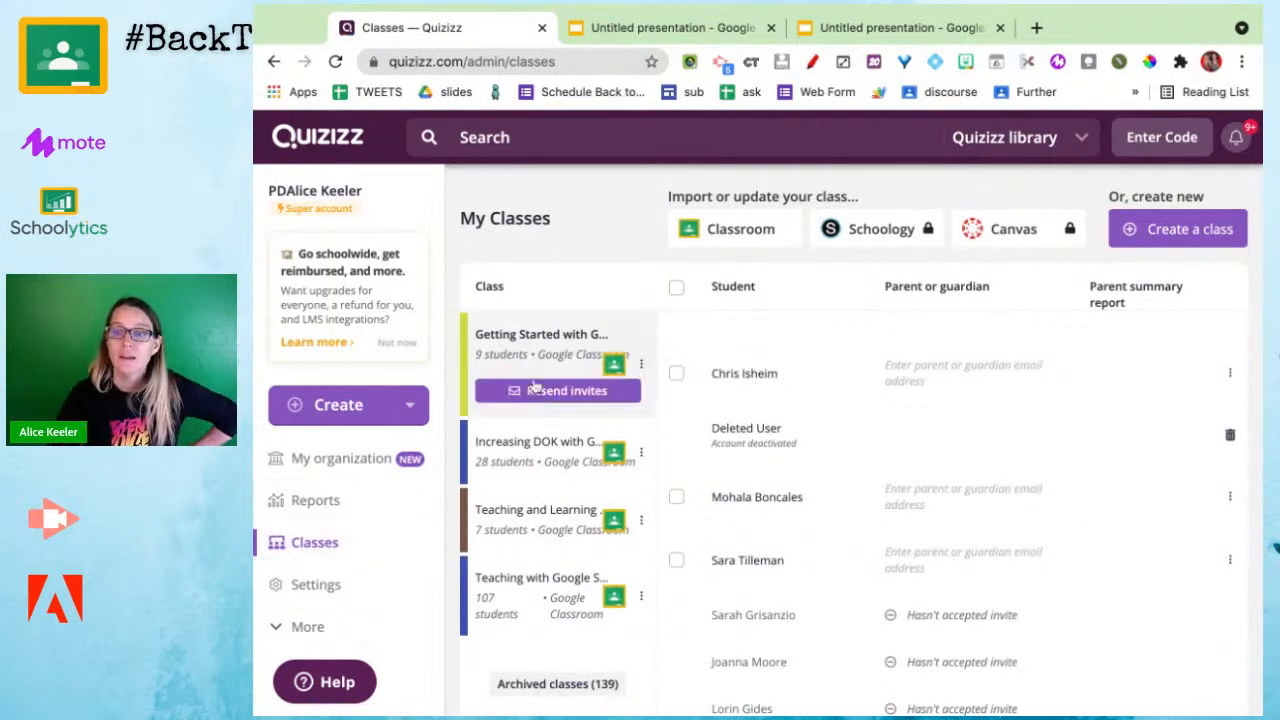
click(752, 240)
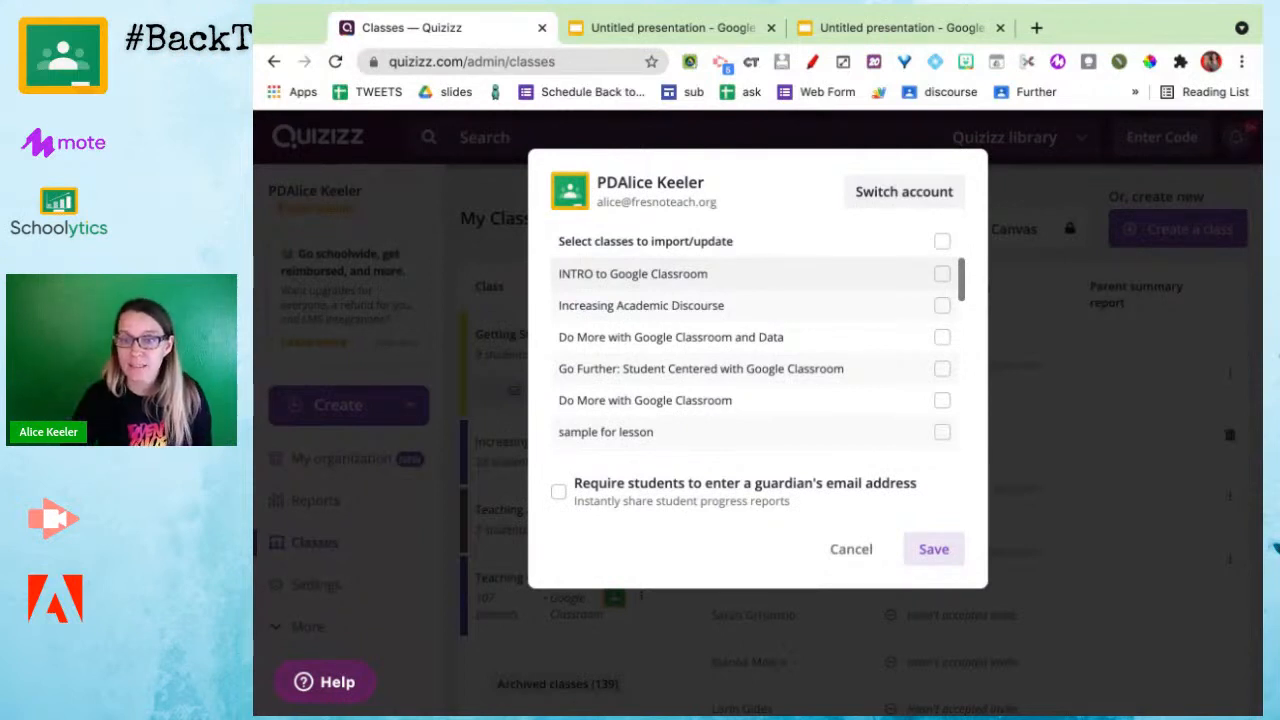
click(942, 369)
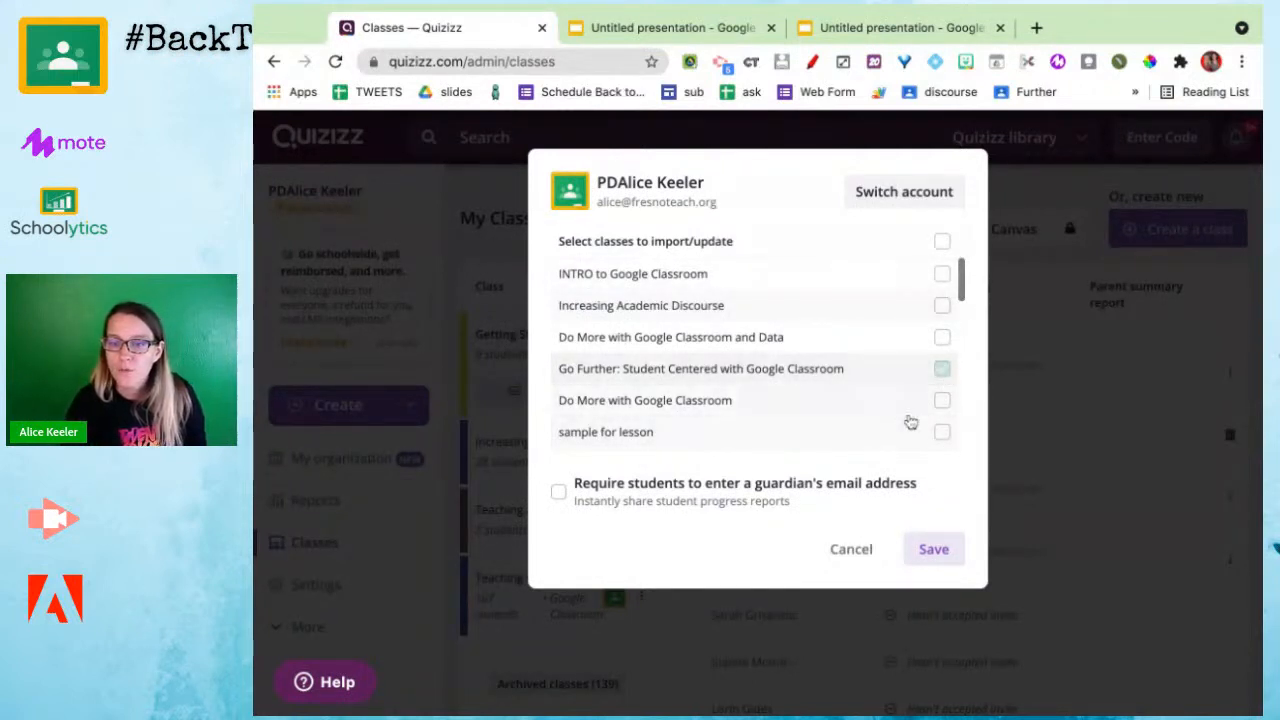
click(942, 401)
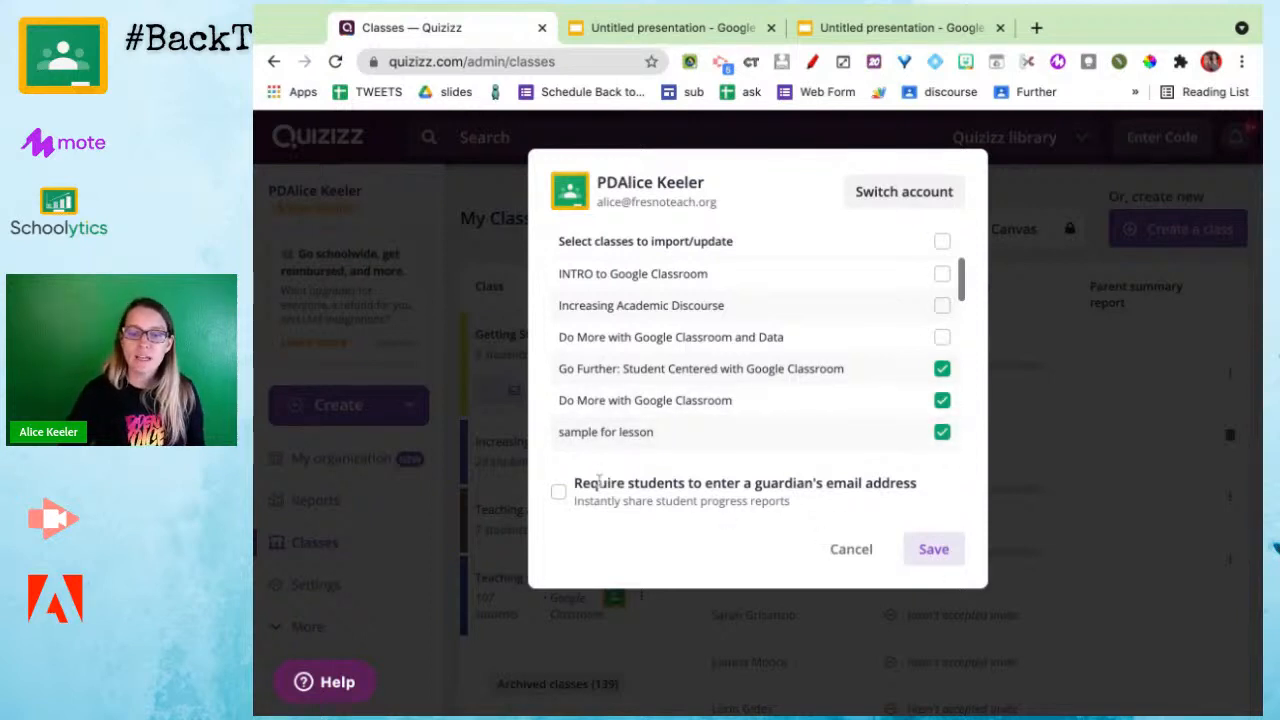
drag(598, 482, 874, 484)
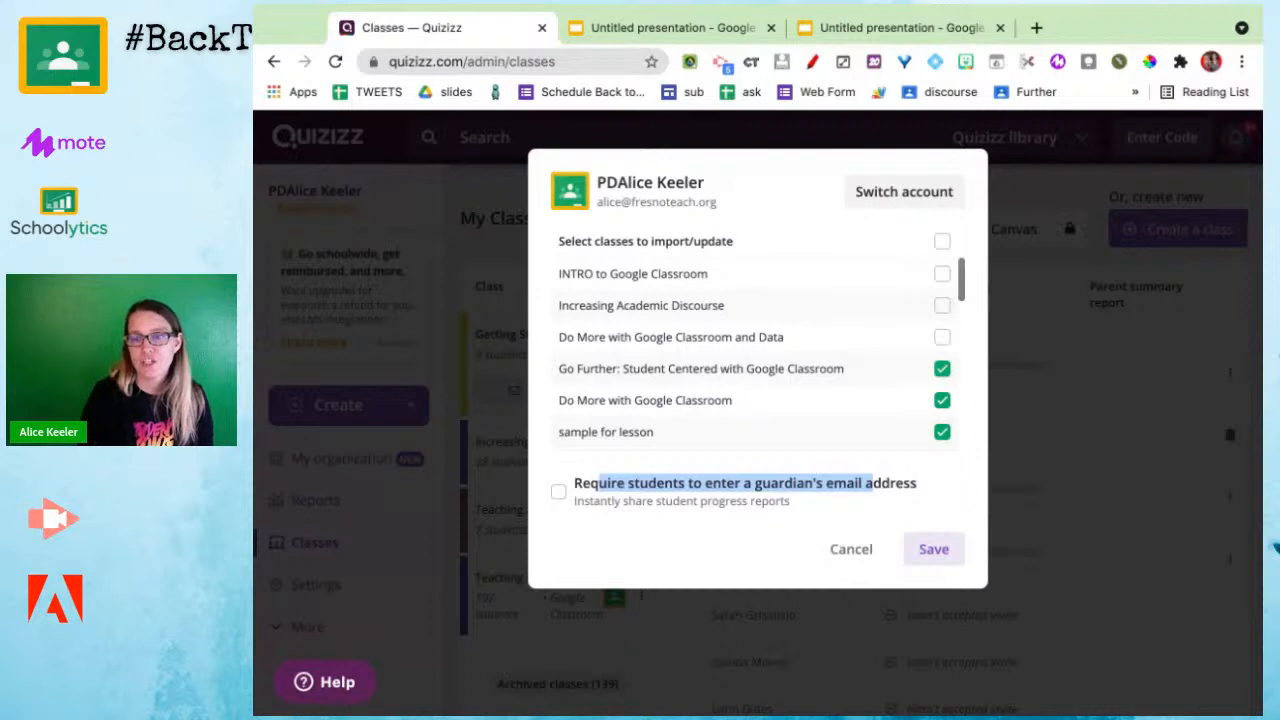
click(925, 516)
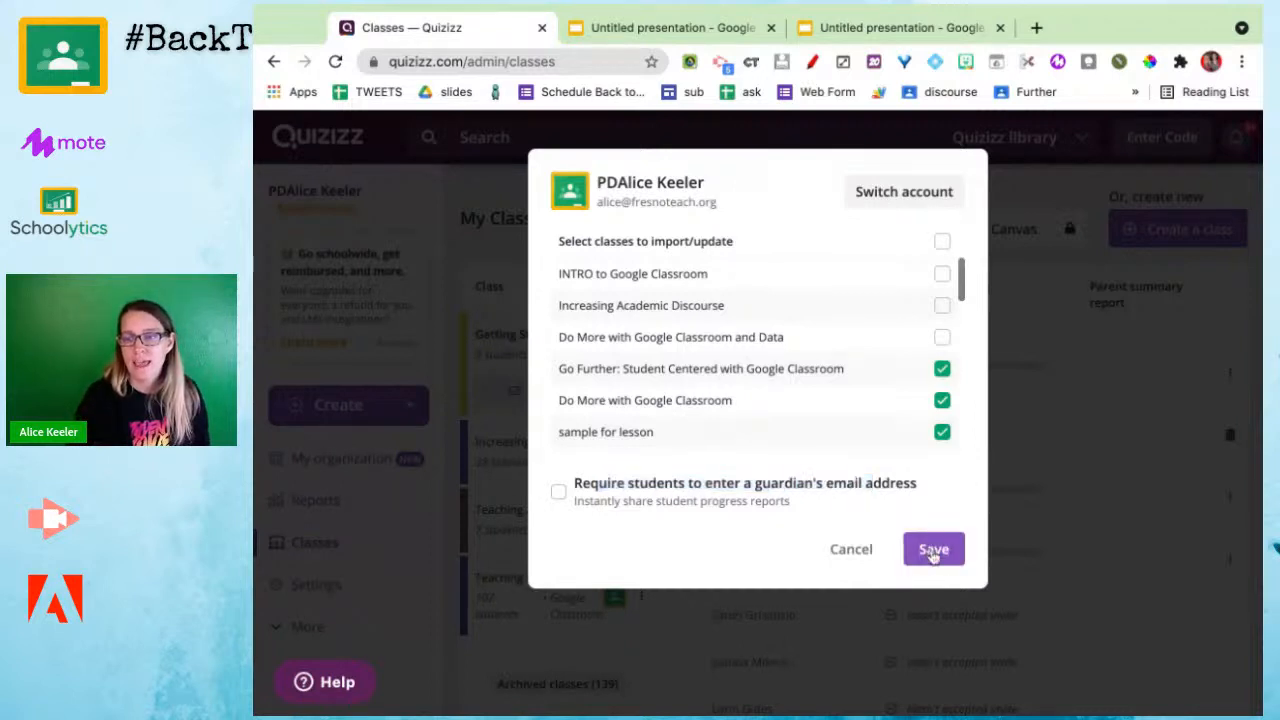
click(933, 553)
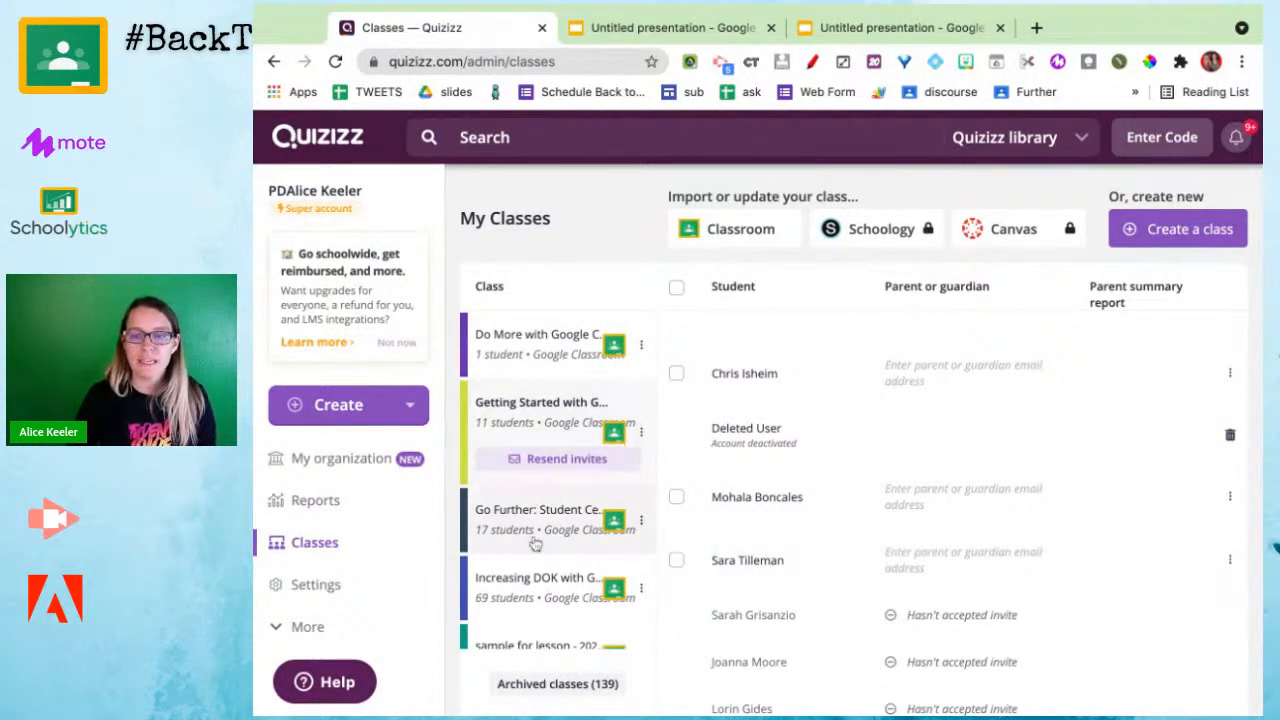
Step: Update the rosters of the three selected classes by running the Google Classroom import again
scroll(530, 614, down, 1)
scroll(530, 616, up, 1)
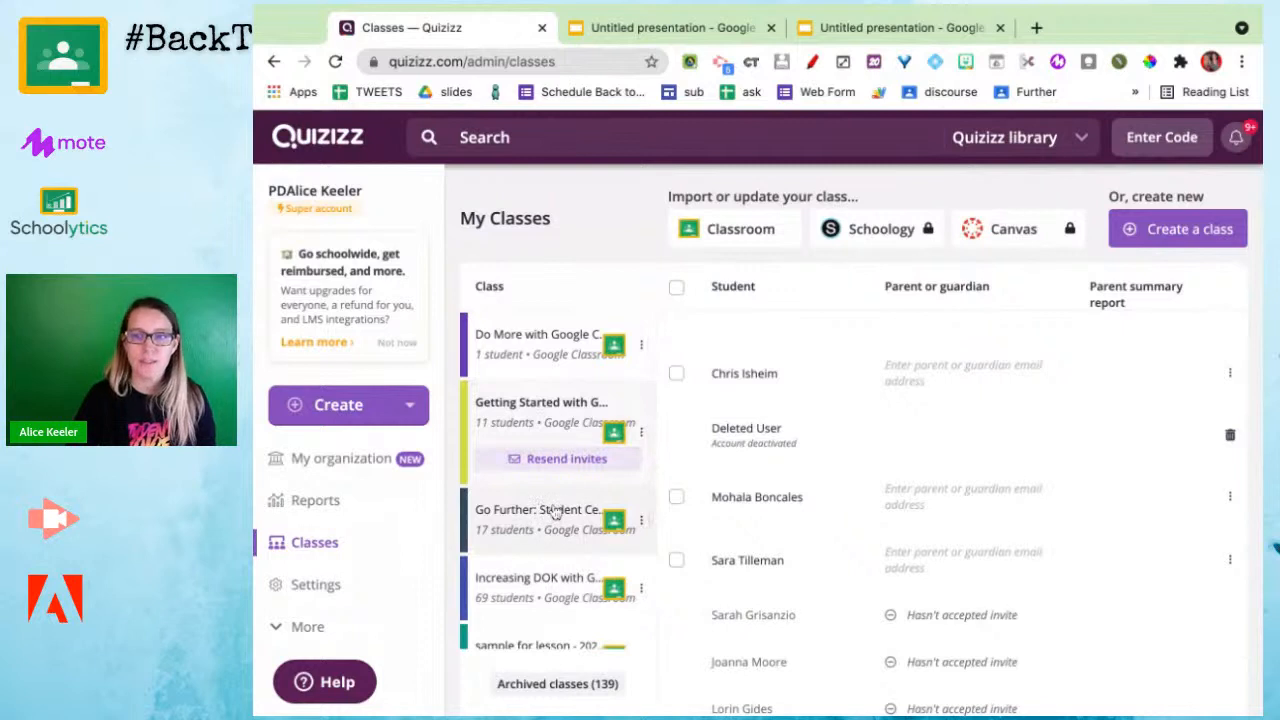
click(736, 240)
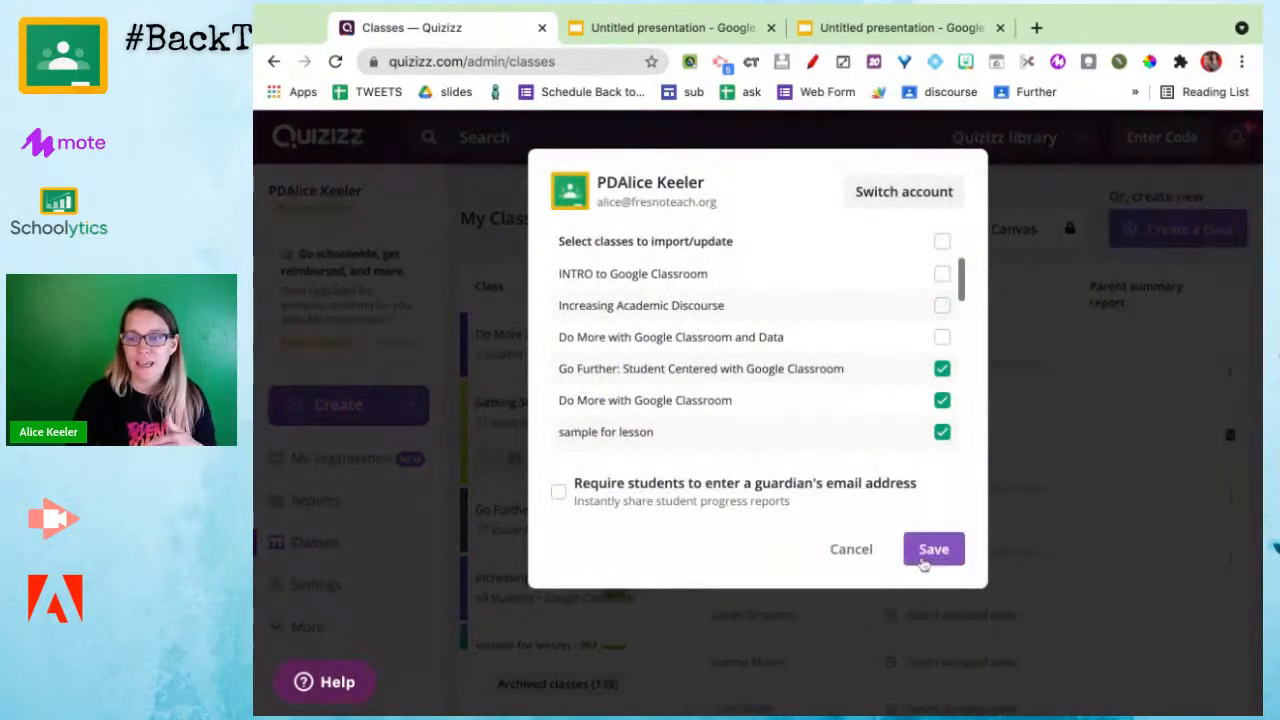
click(918, 560)
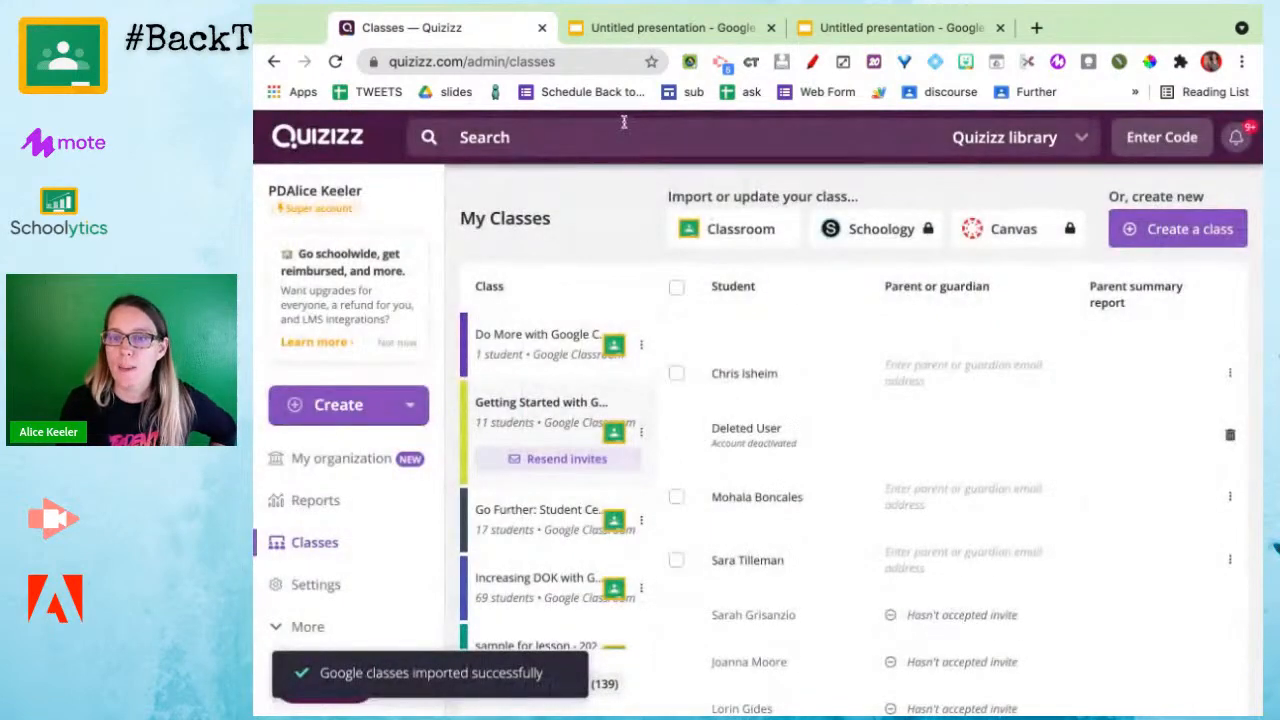
Step: Search the Quizizz library for "quadrilateral"
click(672, 134)
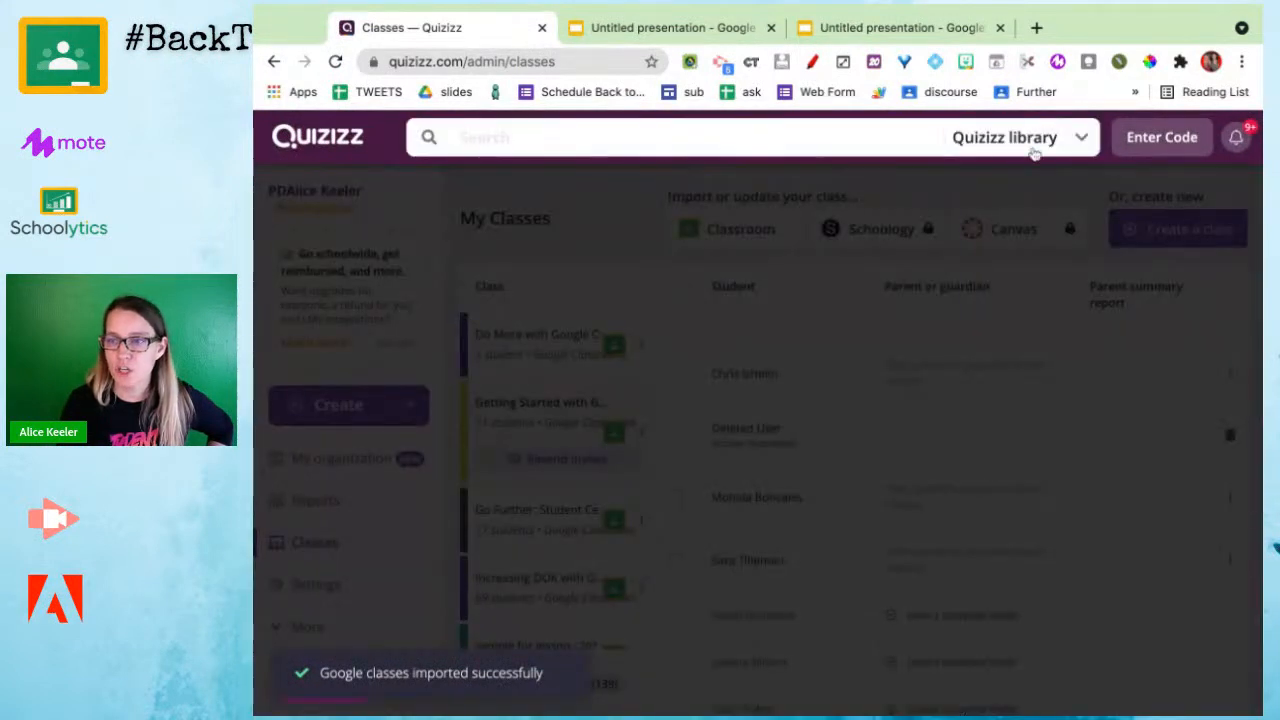
click(1034, 150)
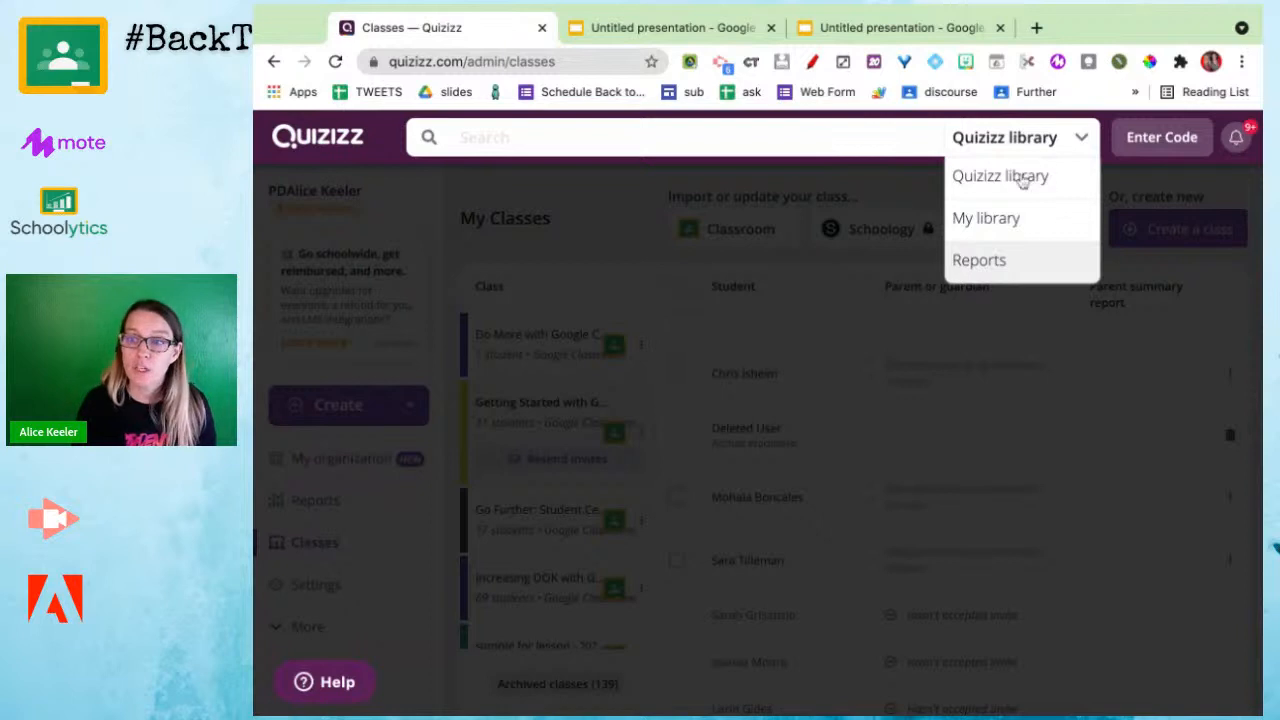
click(806, 135)
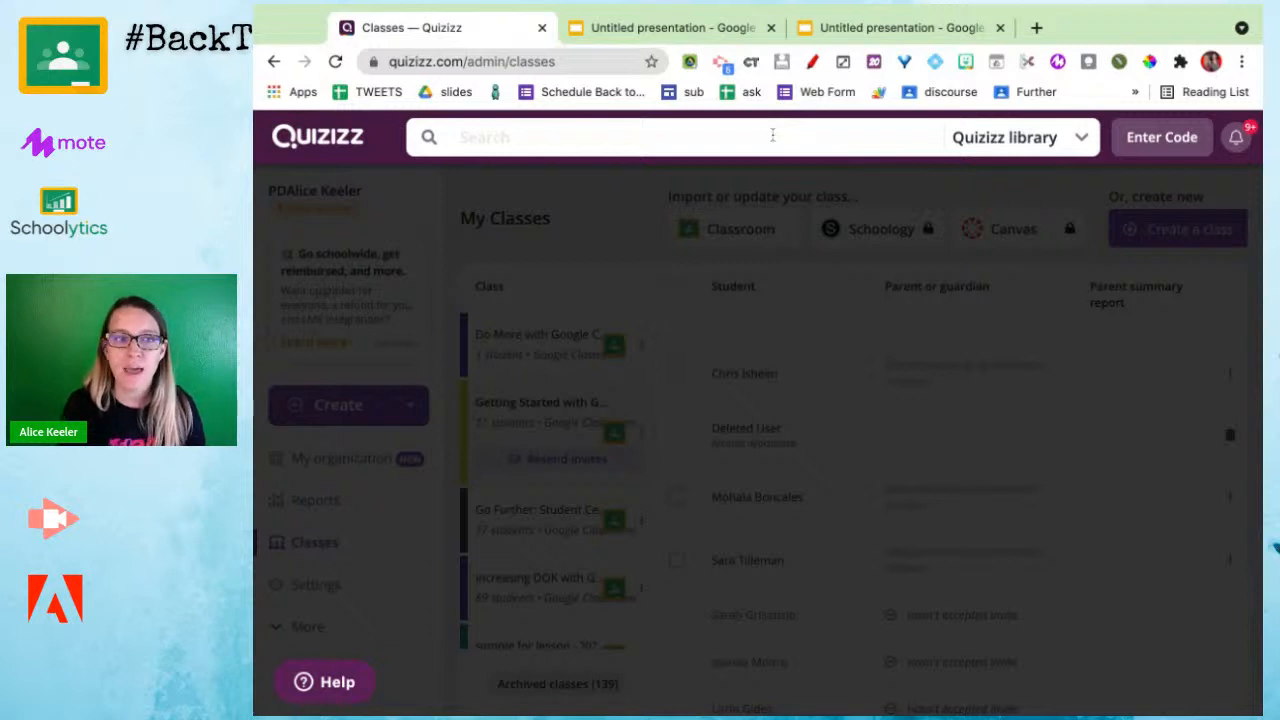
text(quad)
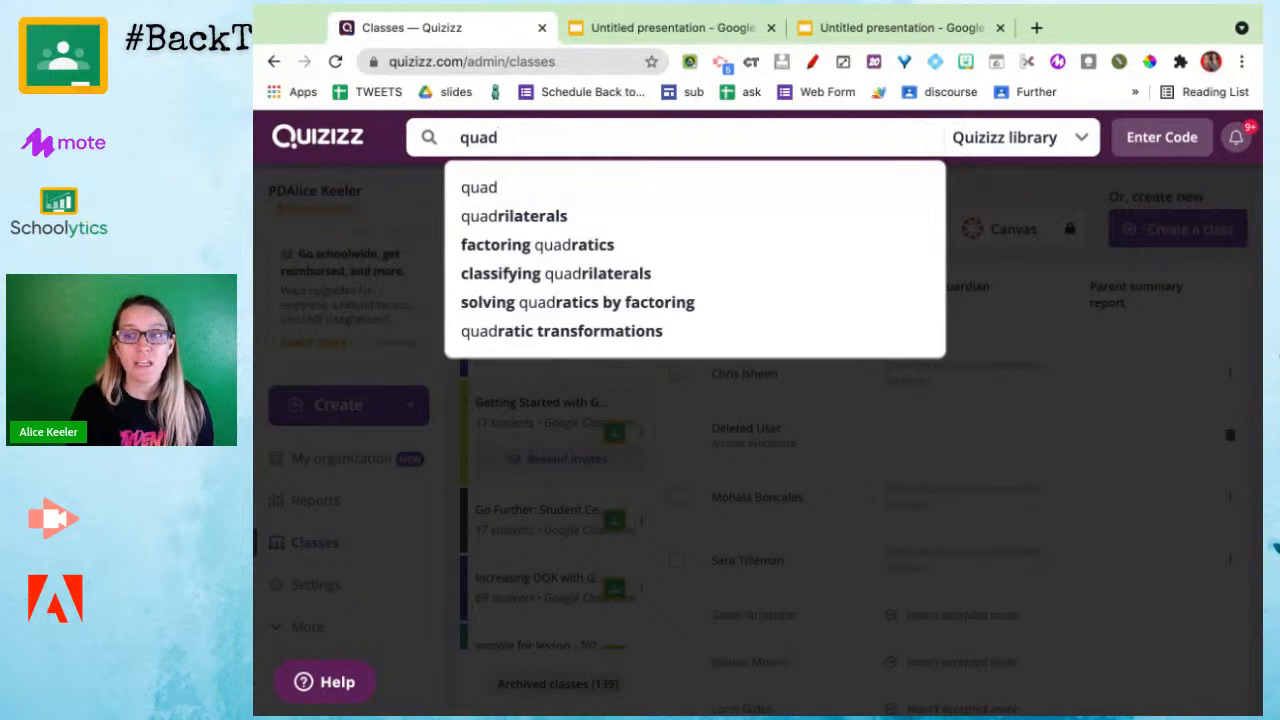
text(rilateral)
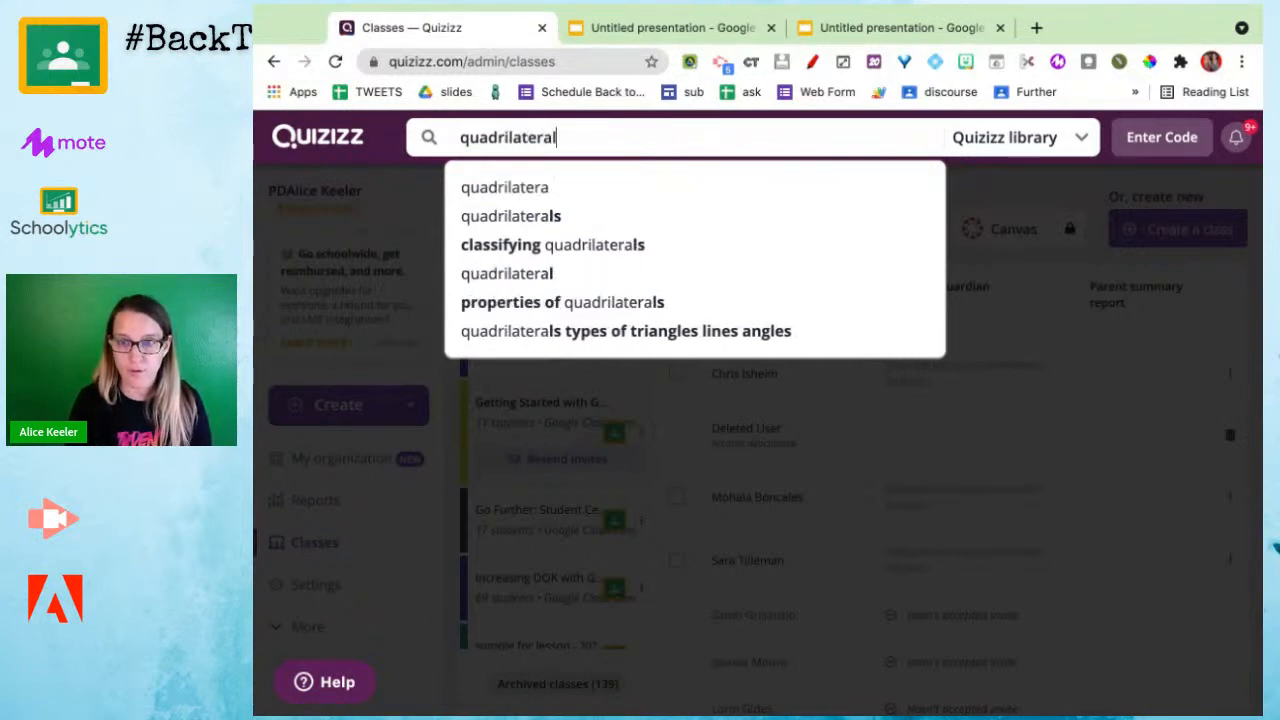
key(Return)
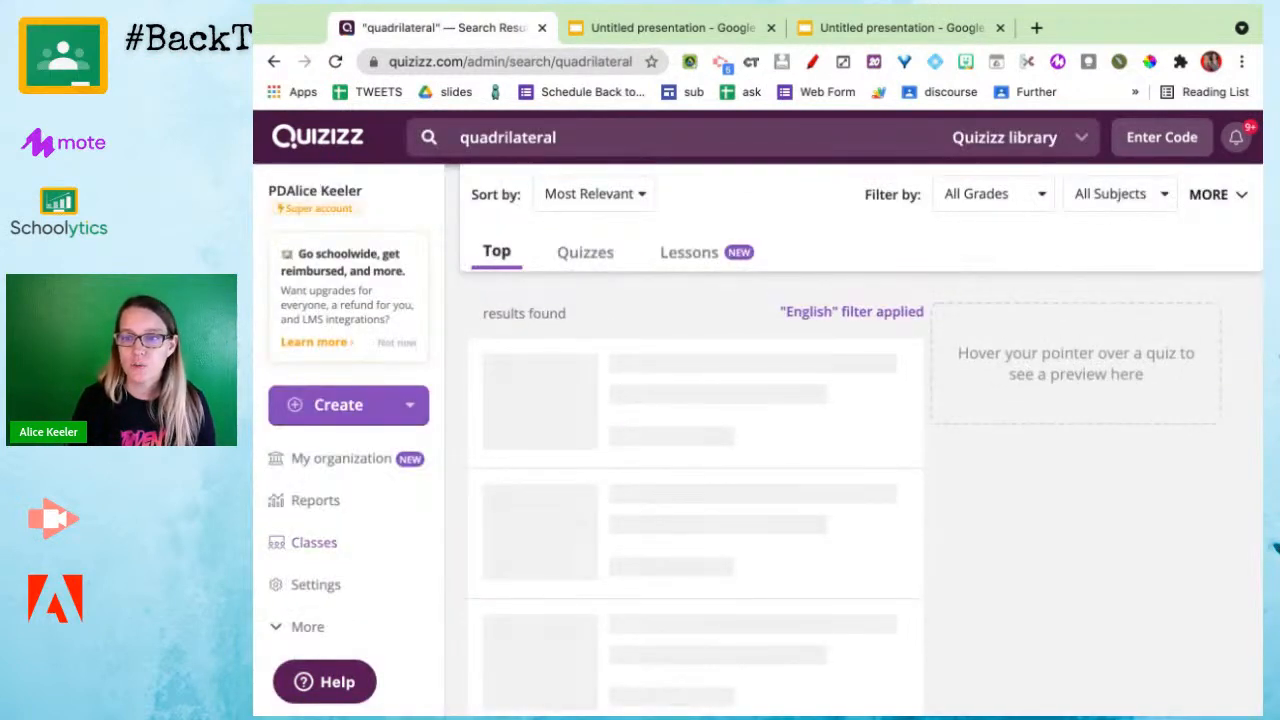
Step: Browse the quadrilateral search results and open the Quadrilateral Angles quiz
scroll(797, 423, down, 3)
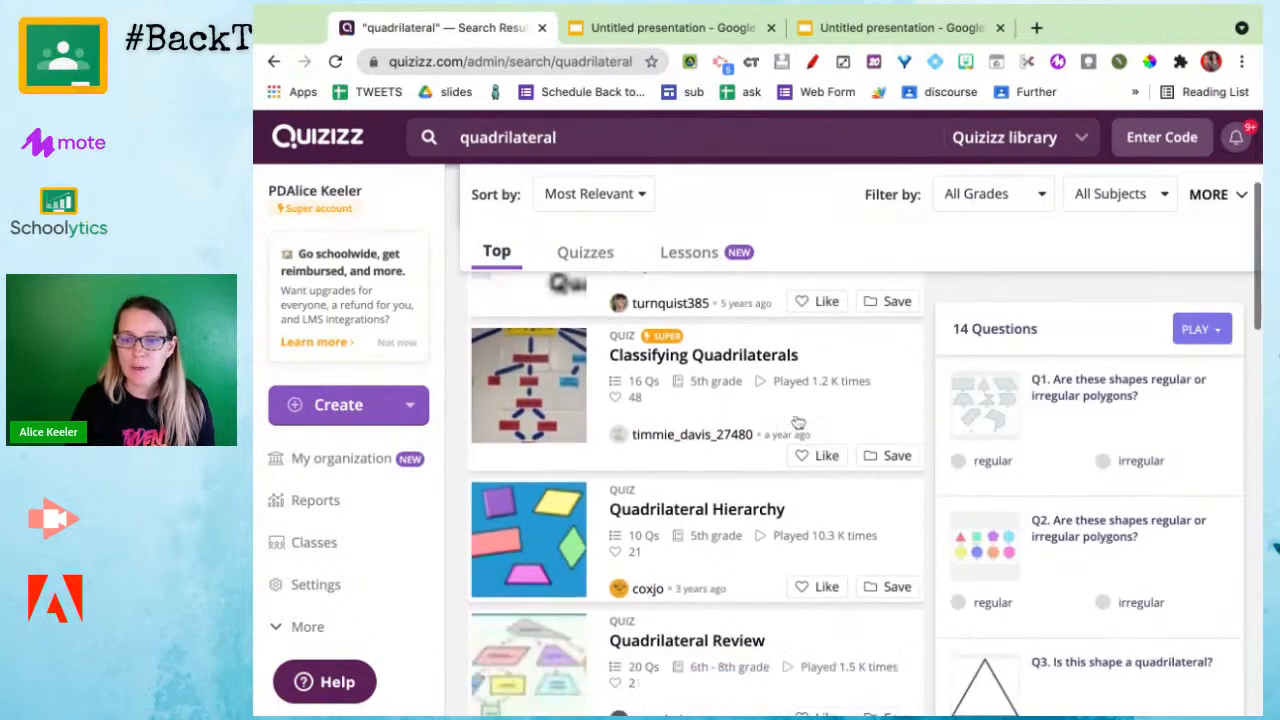
scroll(797, 423, down, 12)
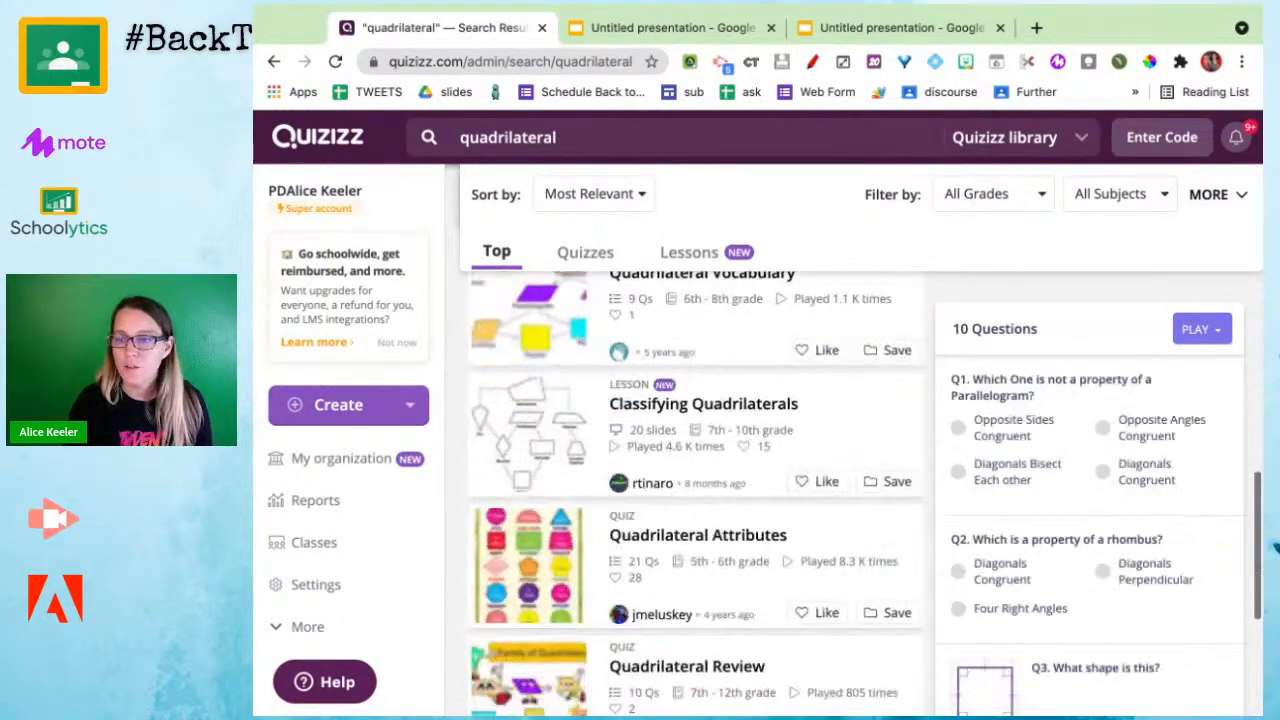
scroll(1275, 548, up, 15)
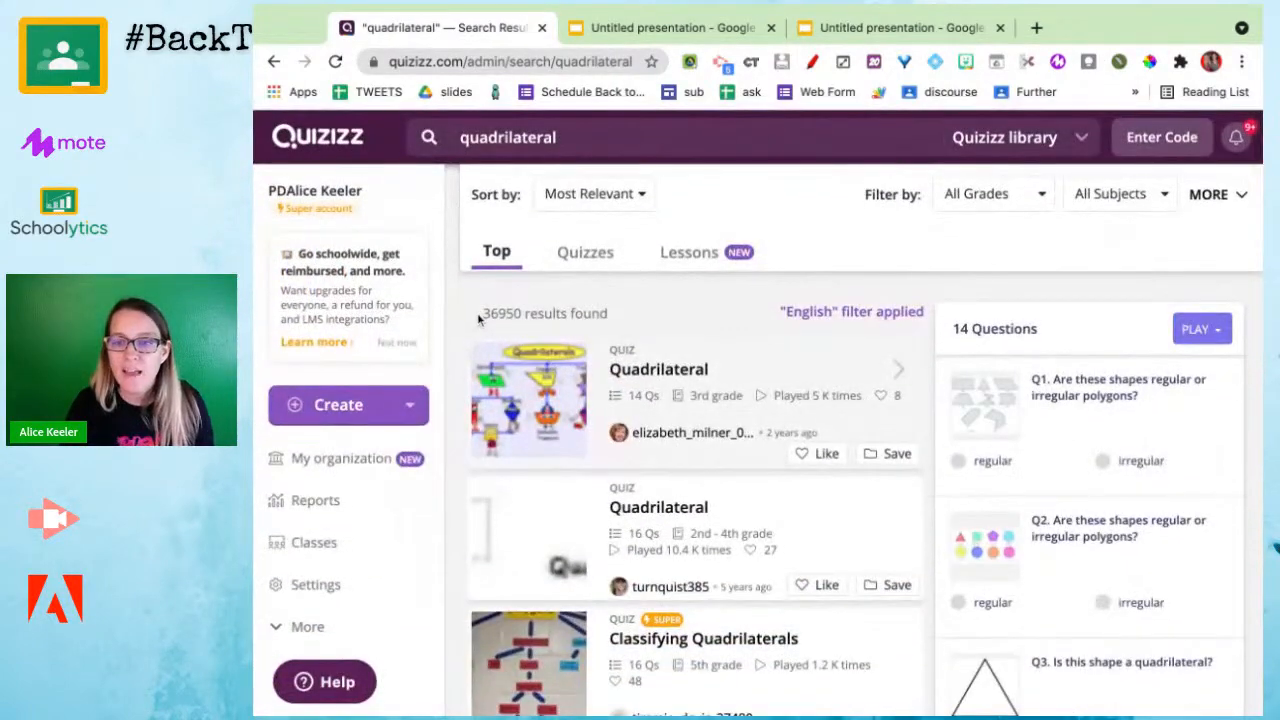
double_click(478, 316)
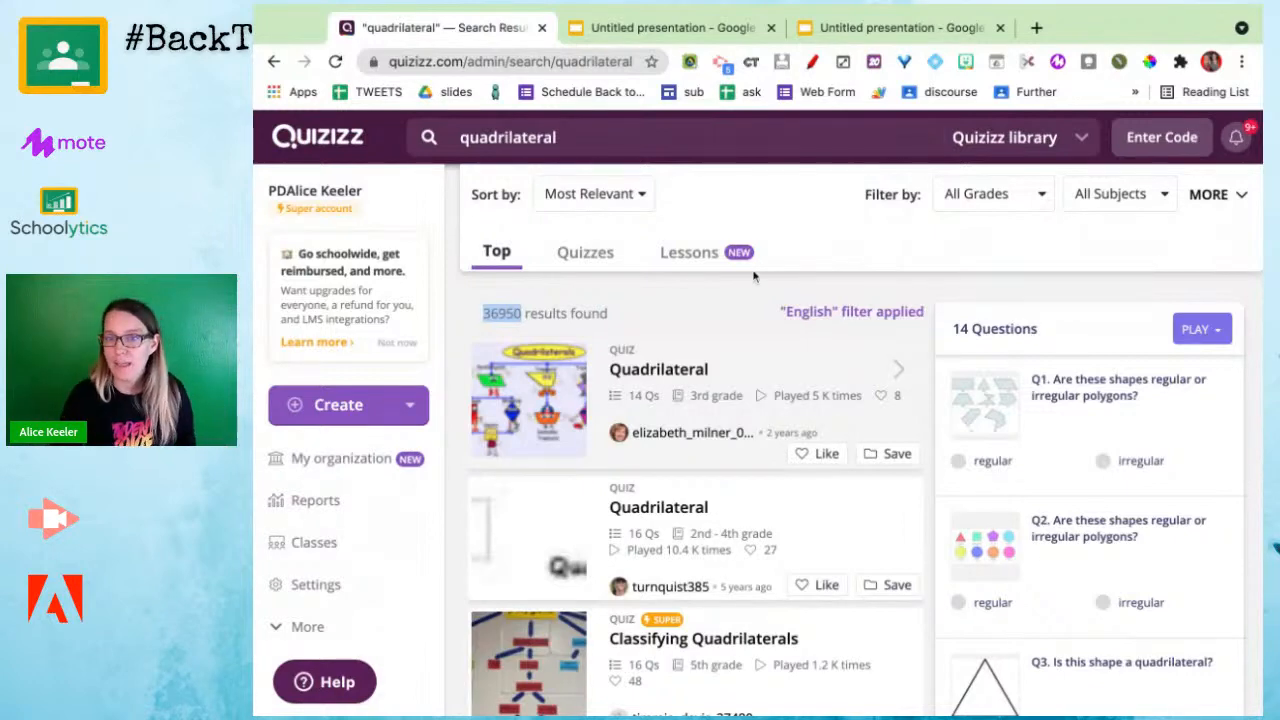
scroll(704, 383, down, 5)
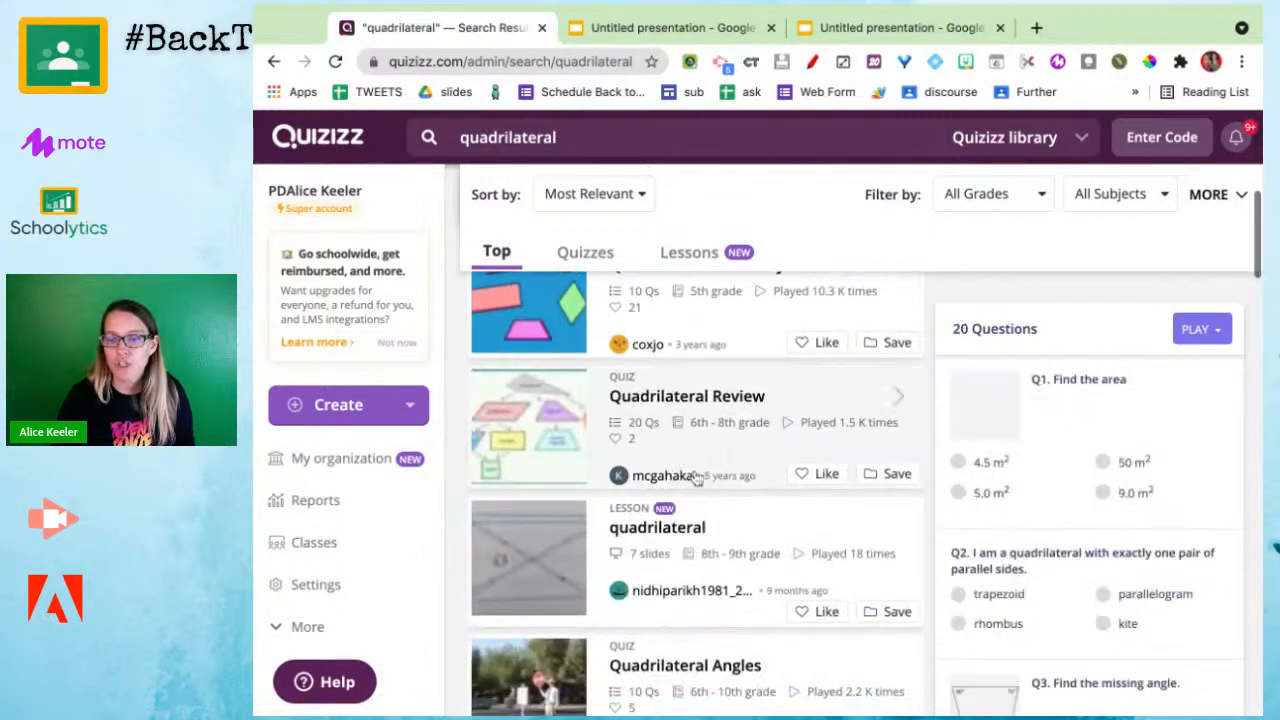
scroll(716, 531, down, 1)
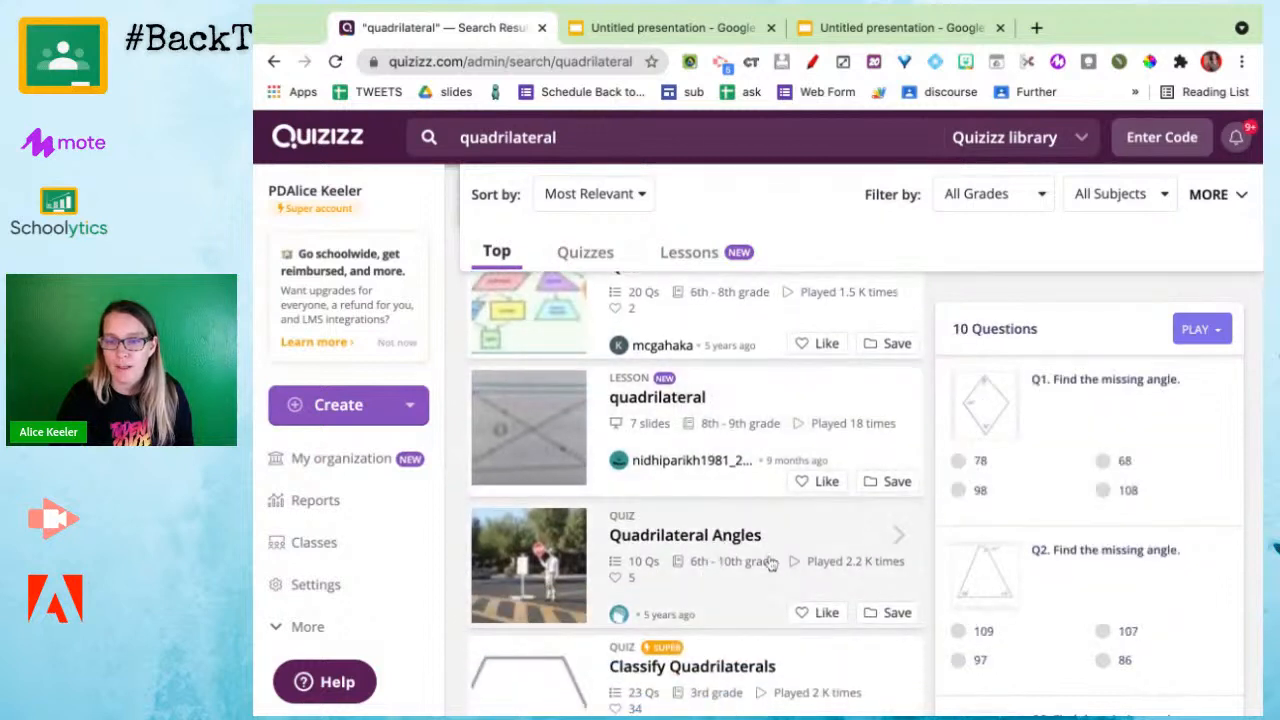
click(787, 548)
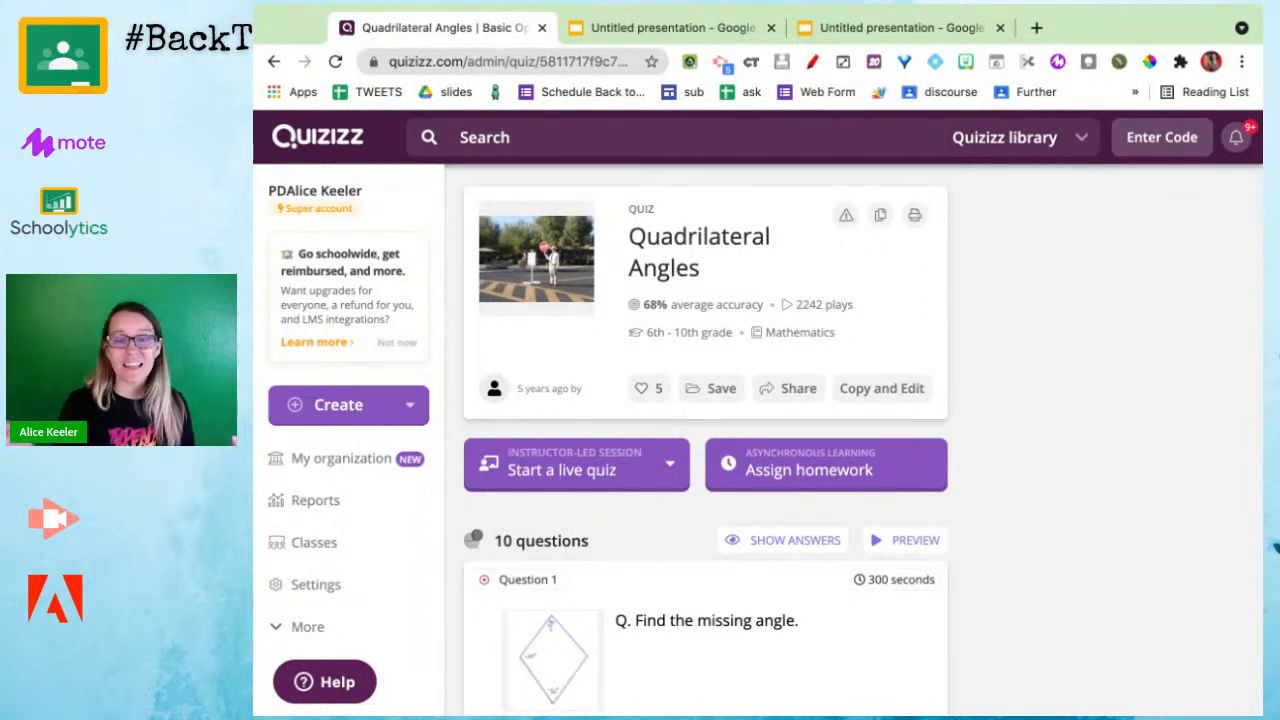
Step: Review the questions of the Quadrilateral Angles quiz and open its homework assignment setup
scroll(705, 450, down, 10)
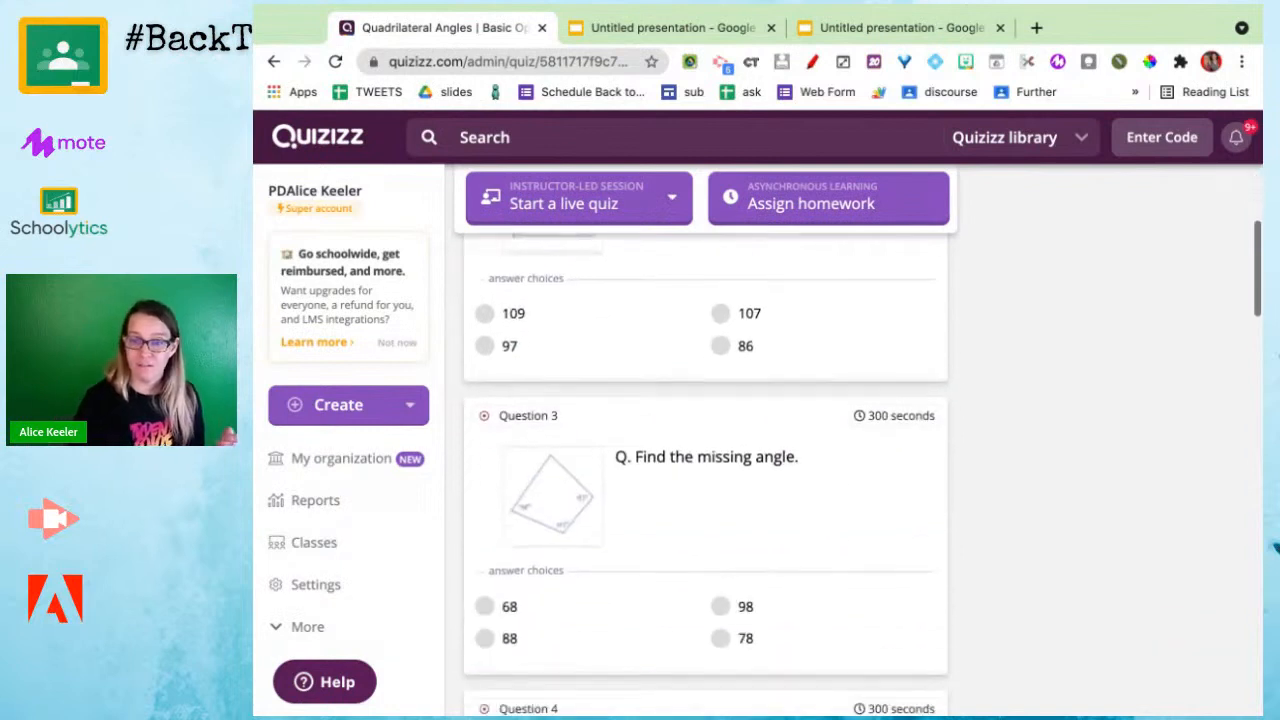
scroll(705, 450, down, 15)
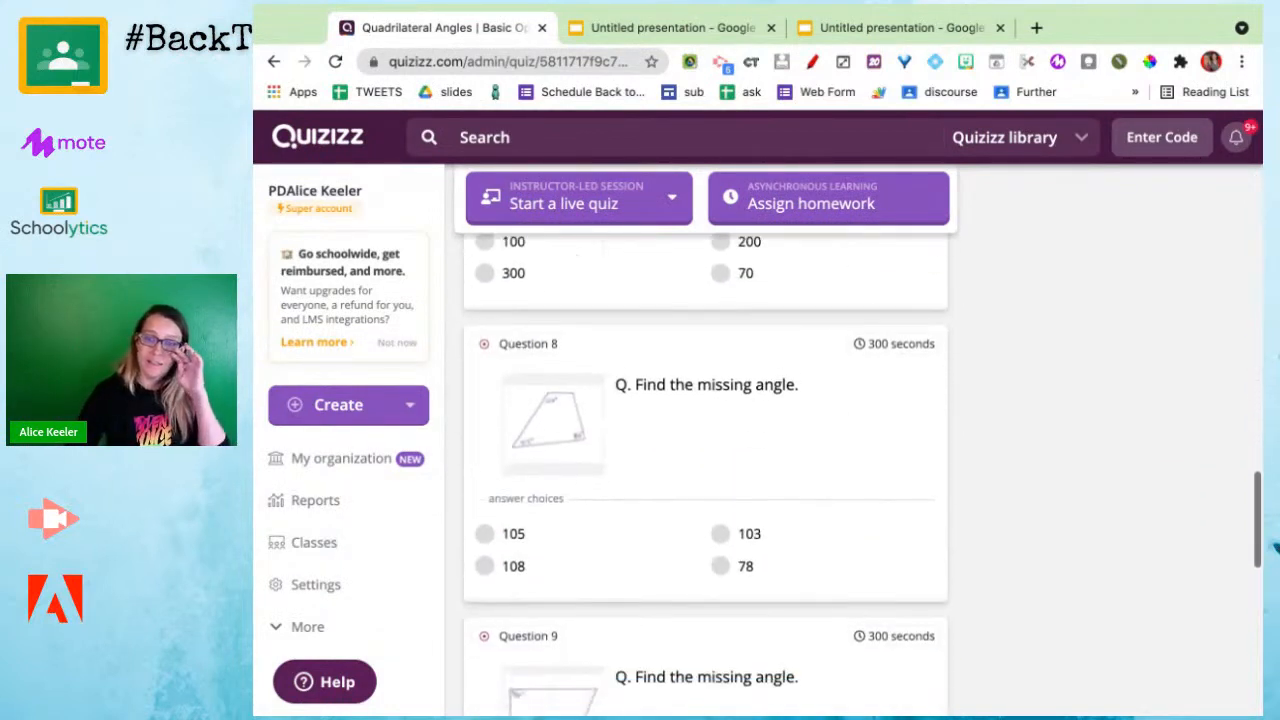
scroll(1276, 548, down, 1)
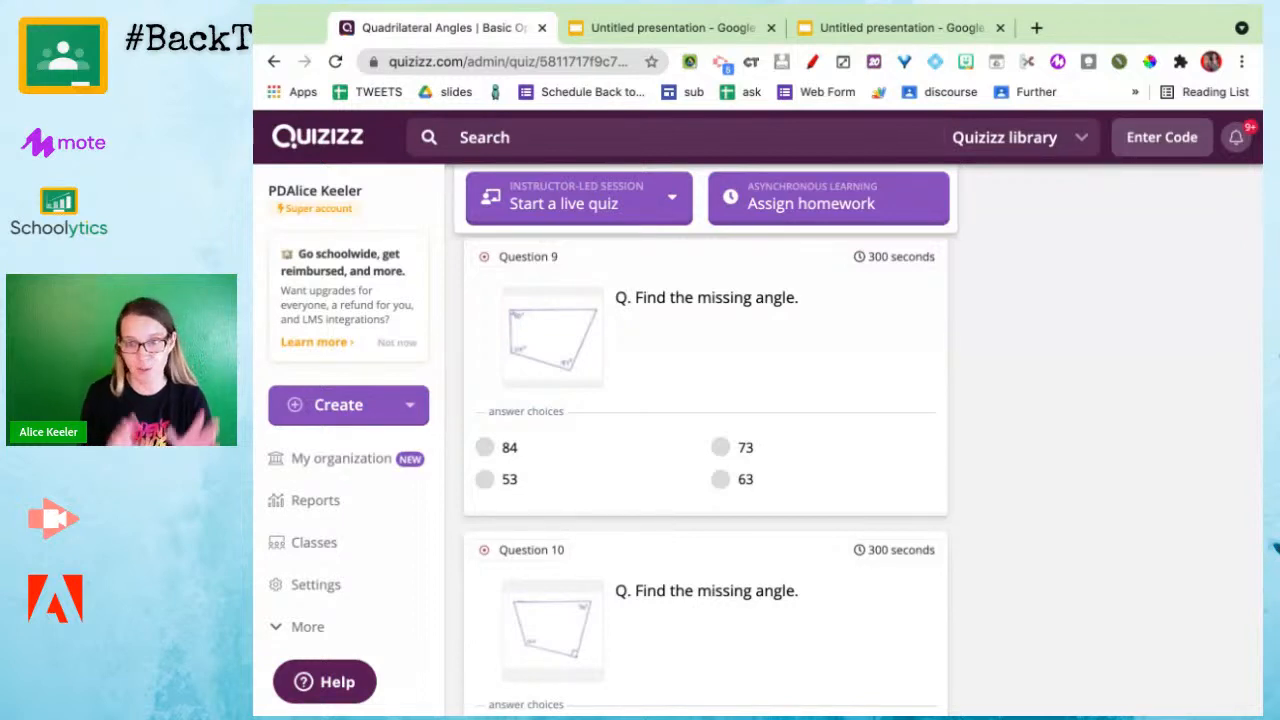
scroll(983, 514, up, 5)
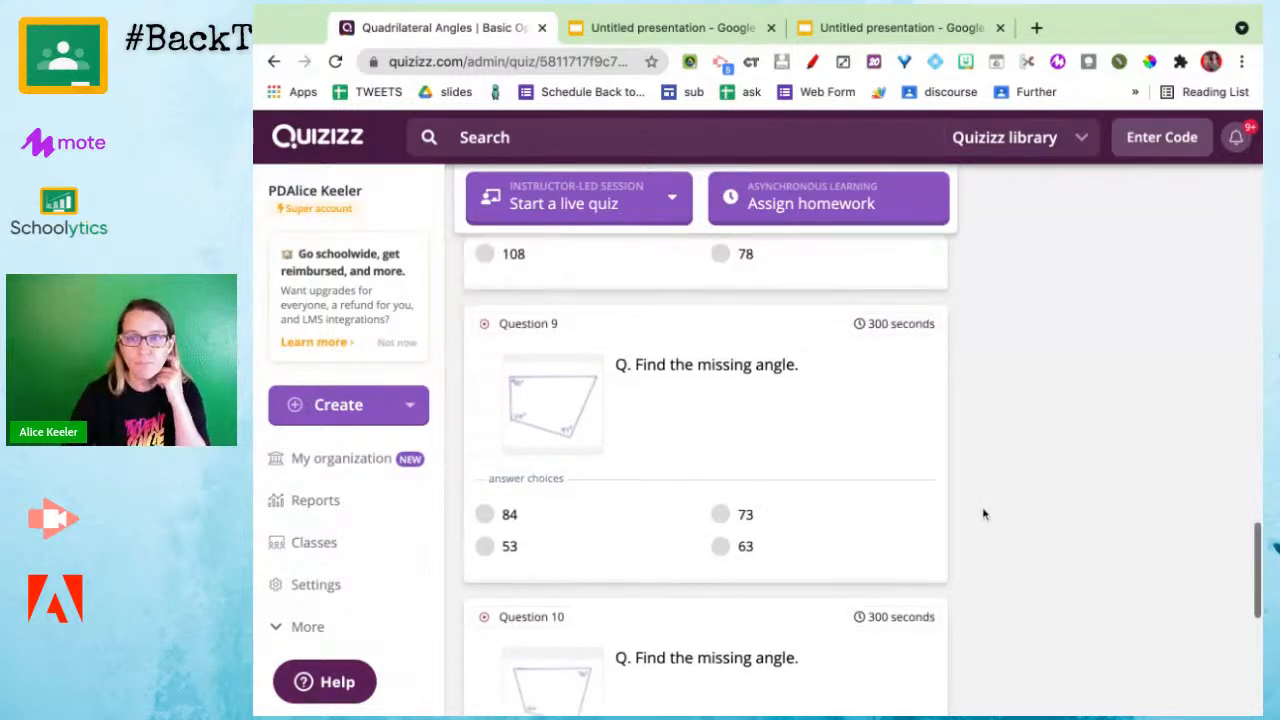
scroll(983, 514, up, 15)
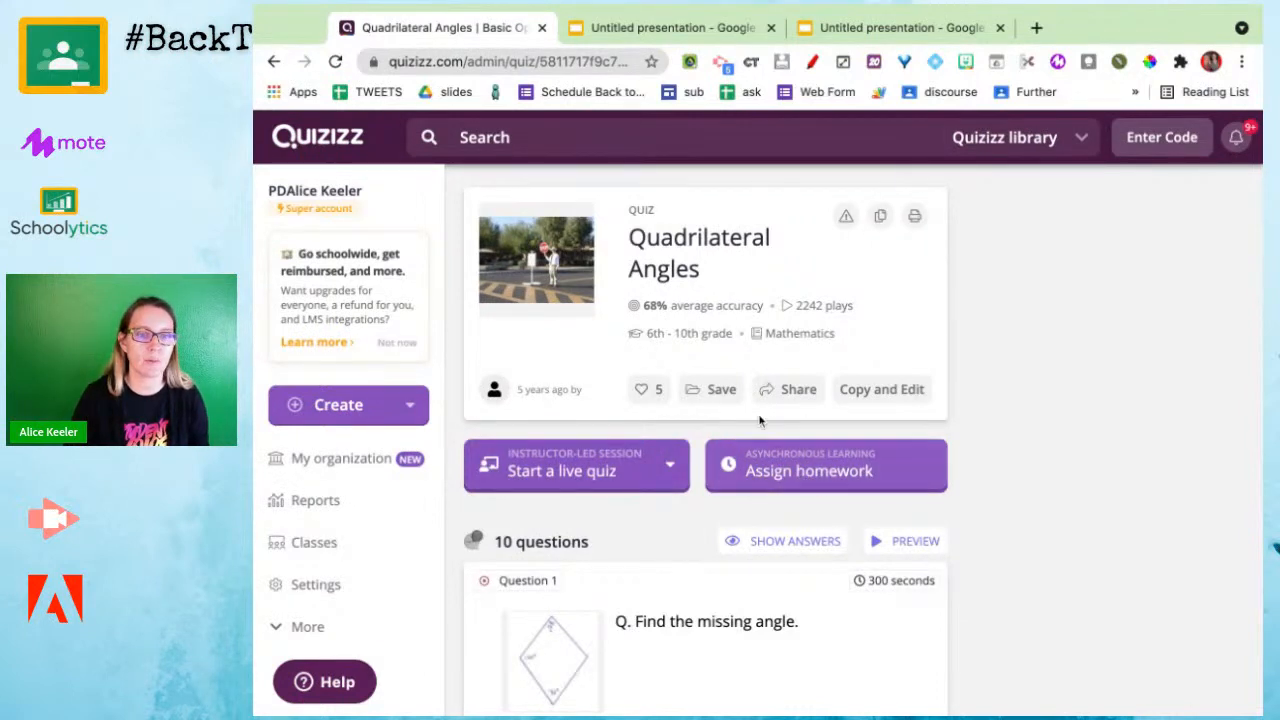
click(790, 459)
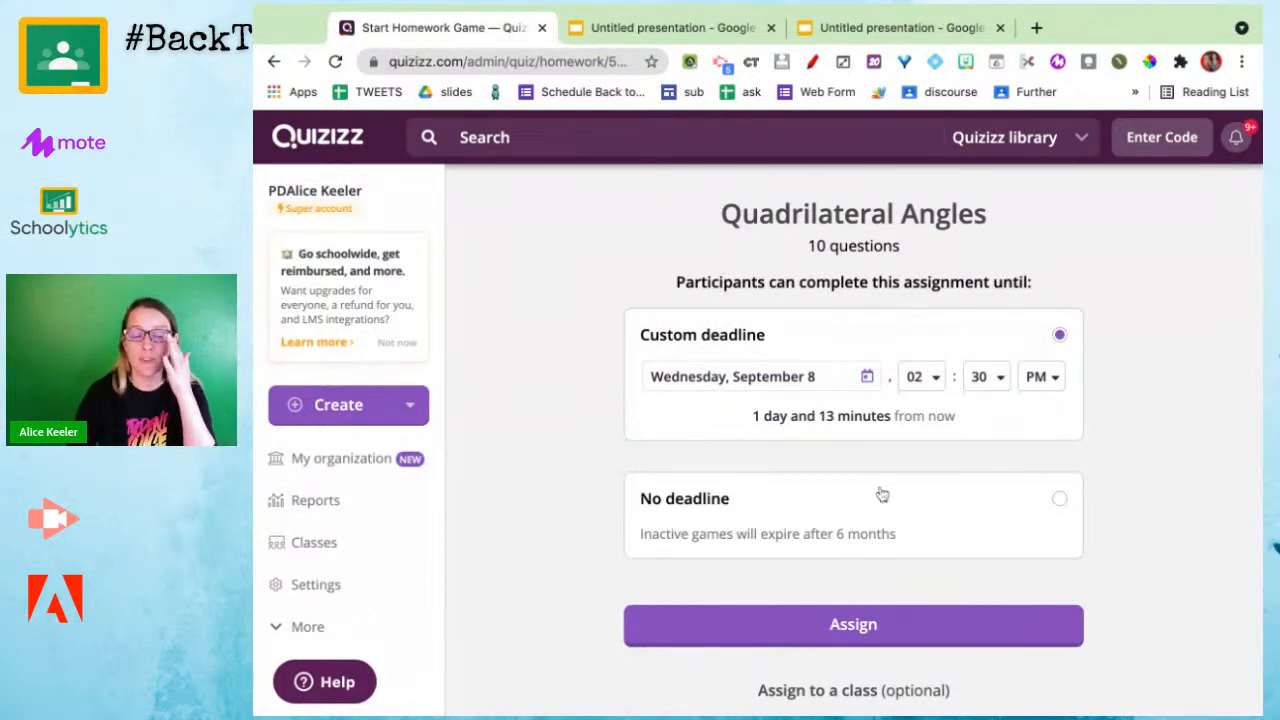
Step: Set the custom homework deadline to Saturday, September 11 at 04:30 PM
click(845, 385)
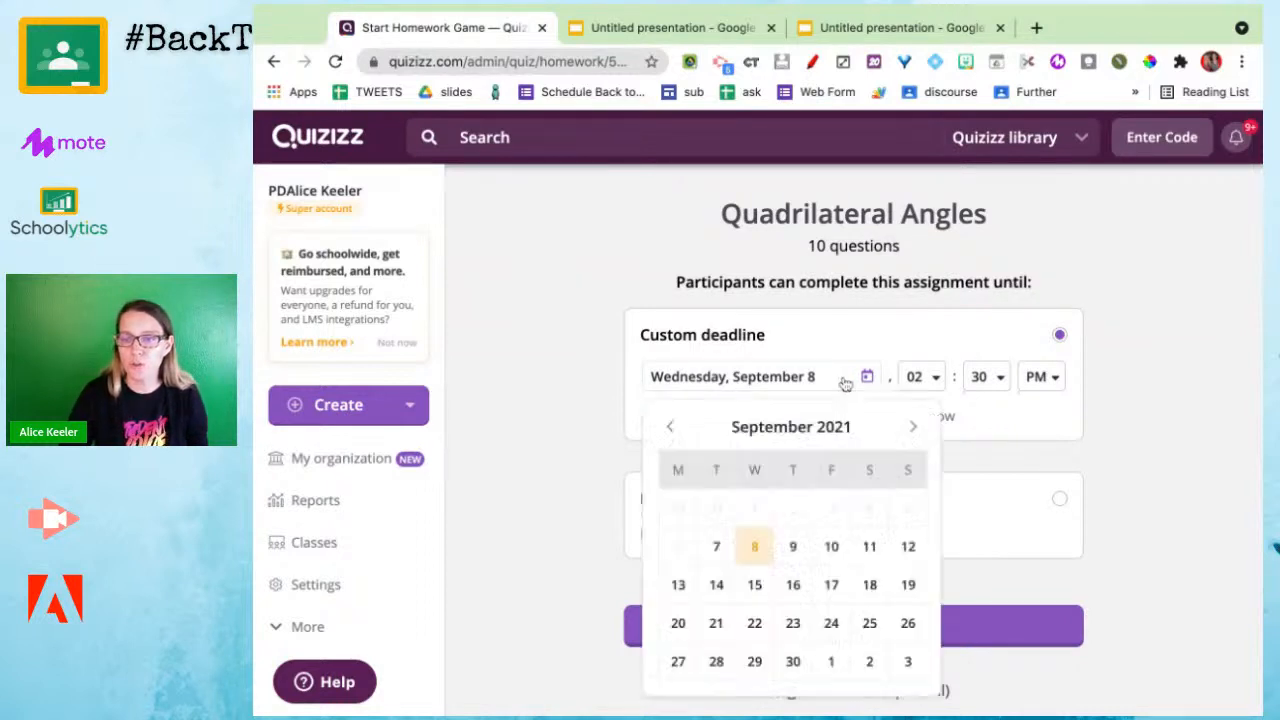
click(876, 552)
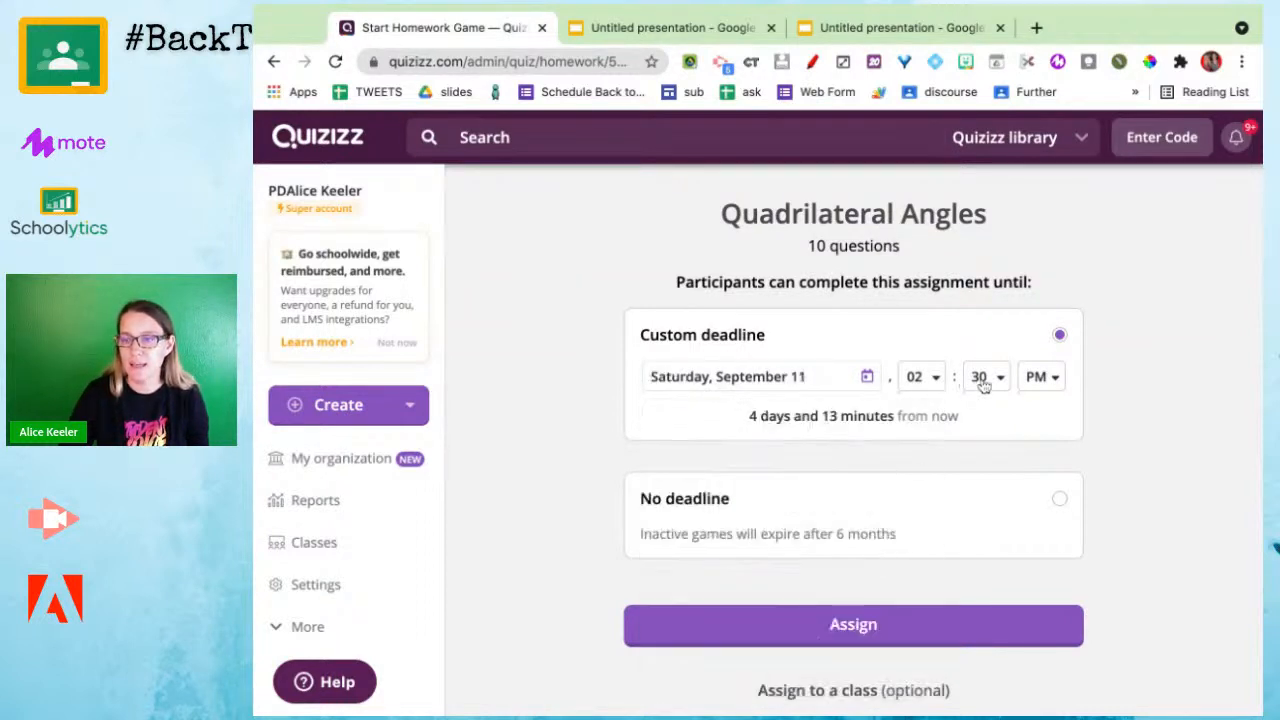
click(929, 381)
click(915, 533)
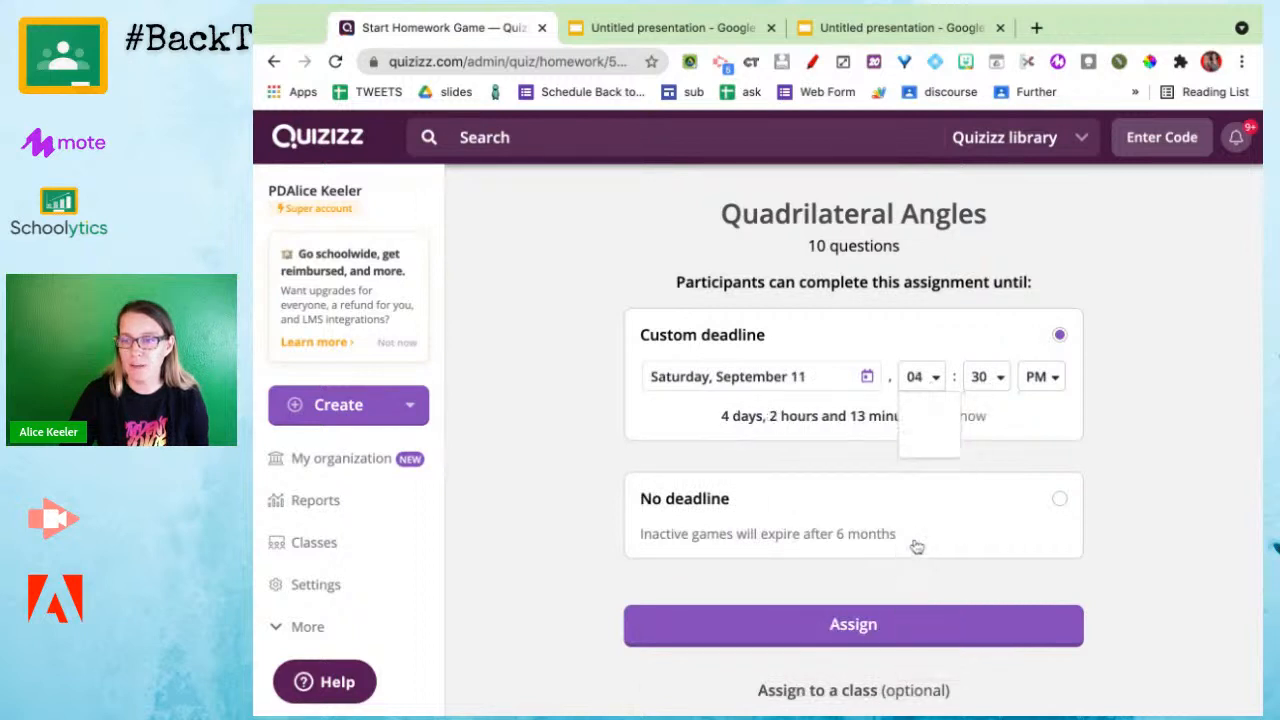
Step: Choose the "sample for lesson - 2021-2022" class as the one to assign the quiz to
scroll(1059, 503, down, 3)
scroll(1059, 503, down, 2)
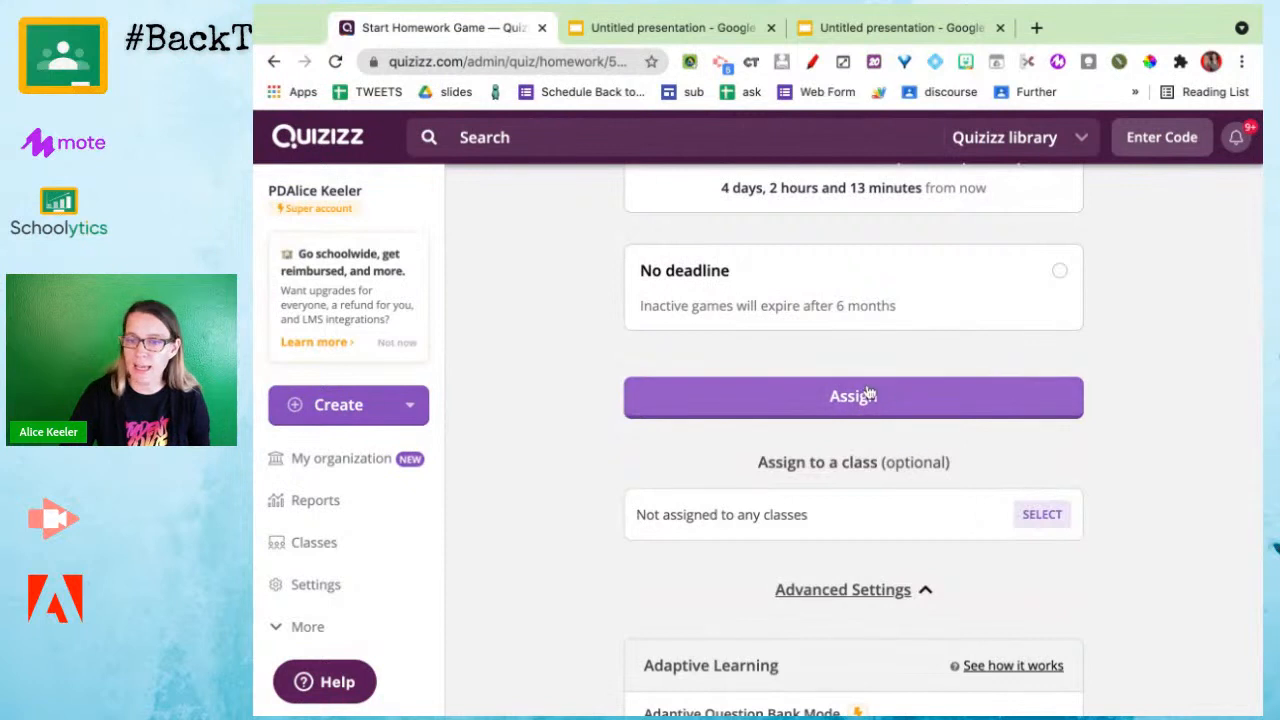
scroll(836, 452, down, 1)
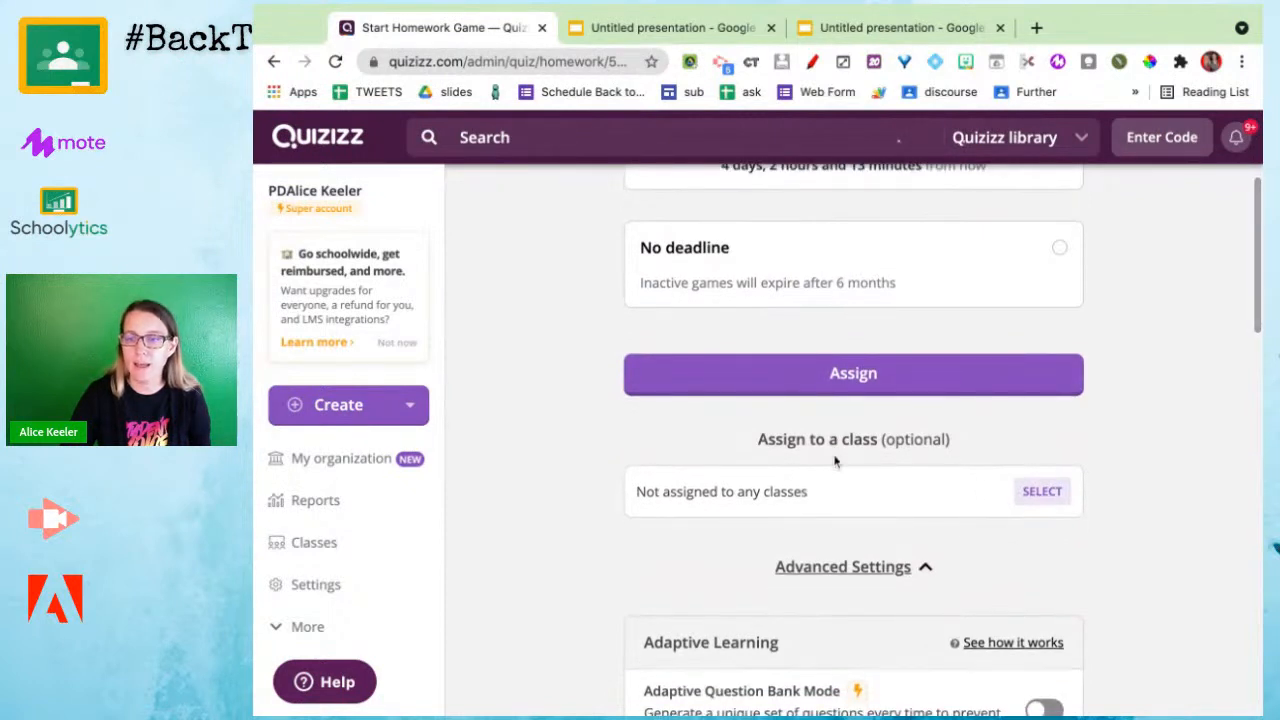
click(1042, 493)
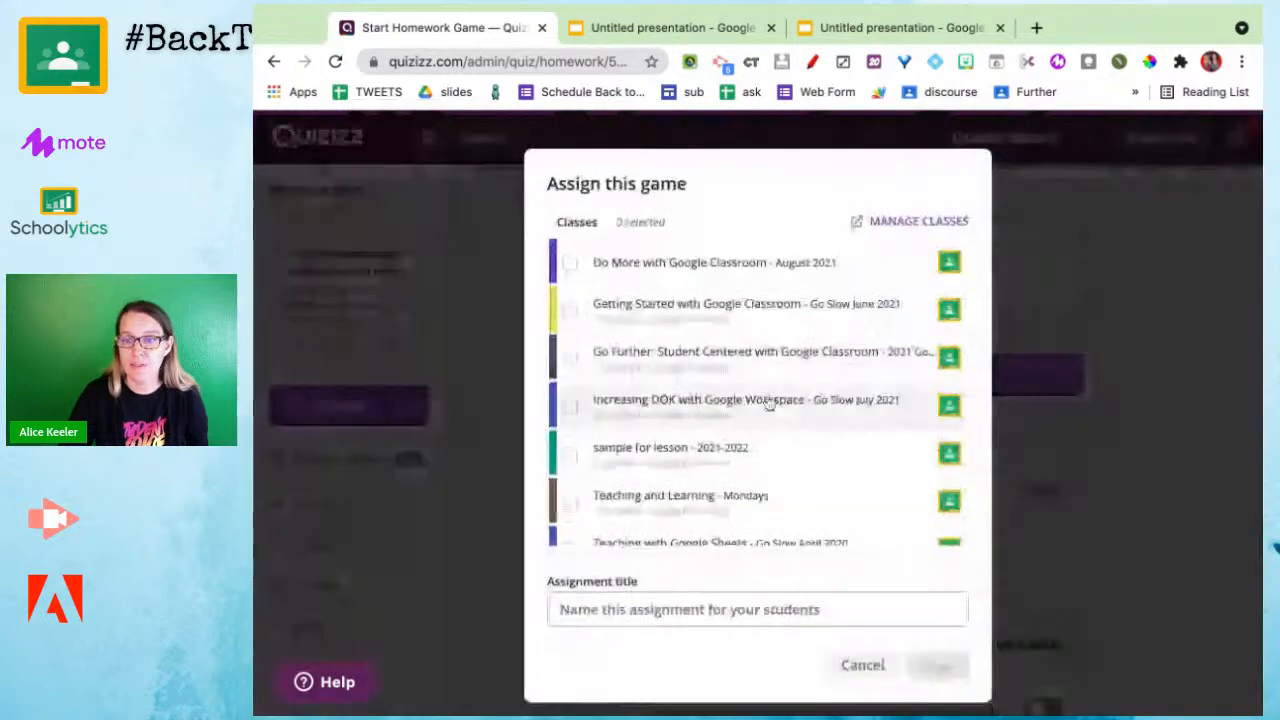
click(569, 455)
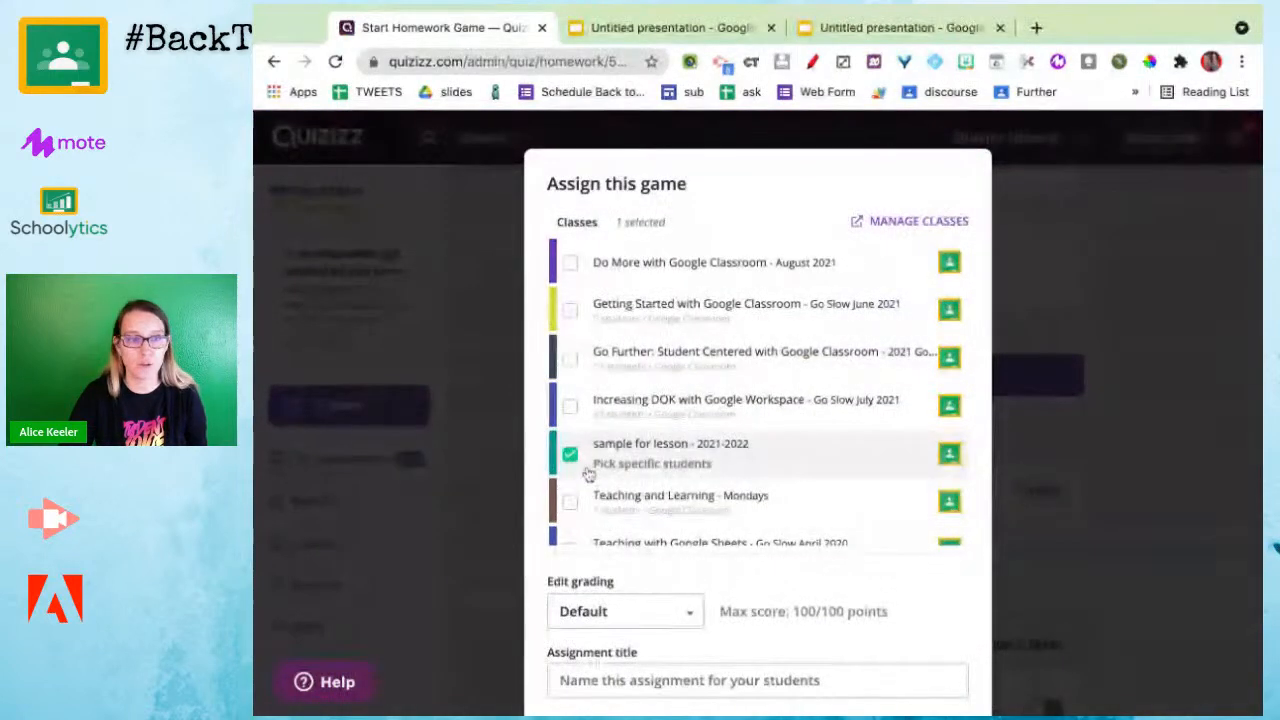
Step: Set the assignment's grading to a manually entered maximum score of 7 points
scroll(668, 615, down, 1)
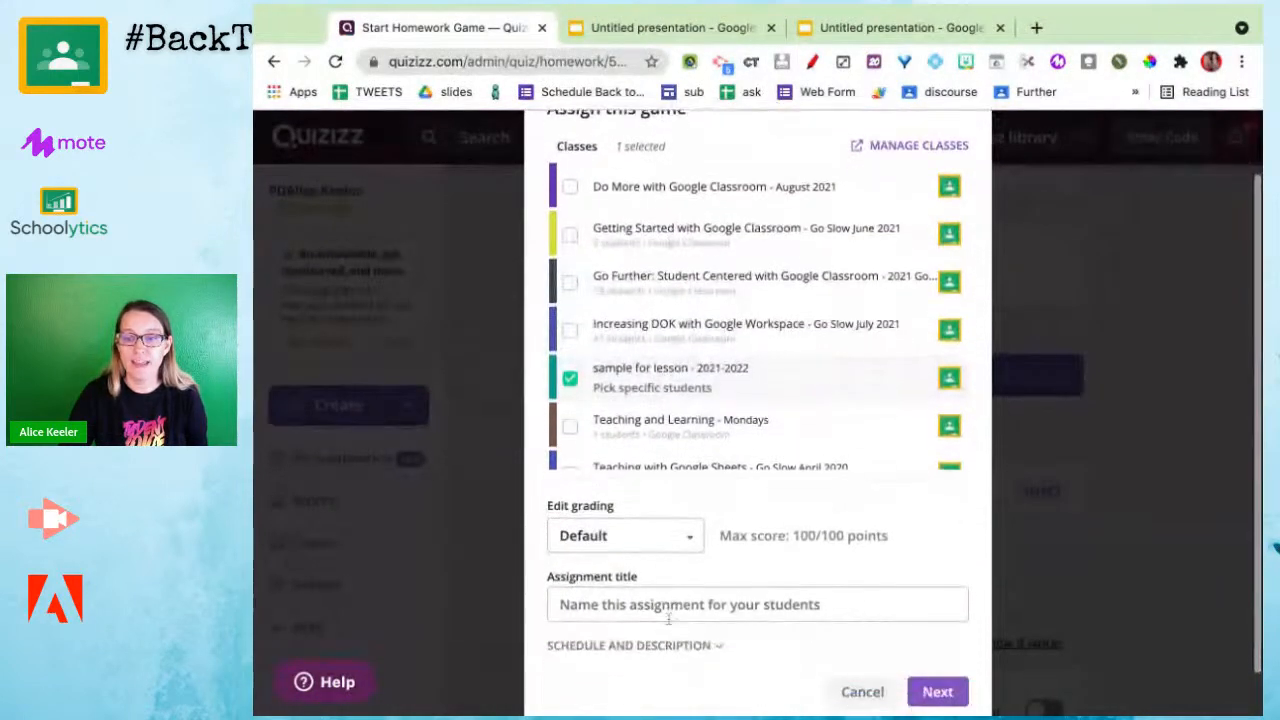
click(658, 547)
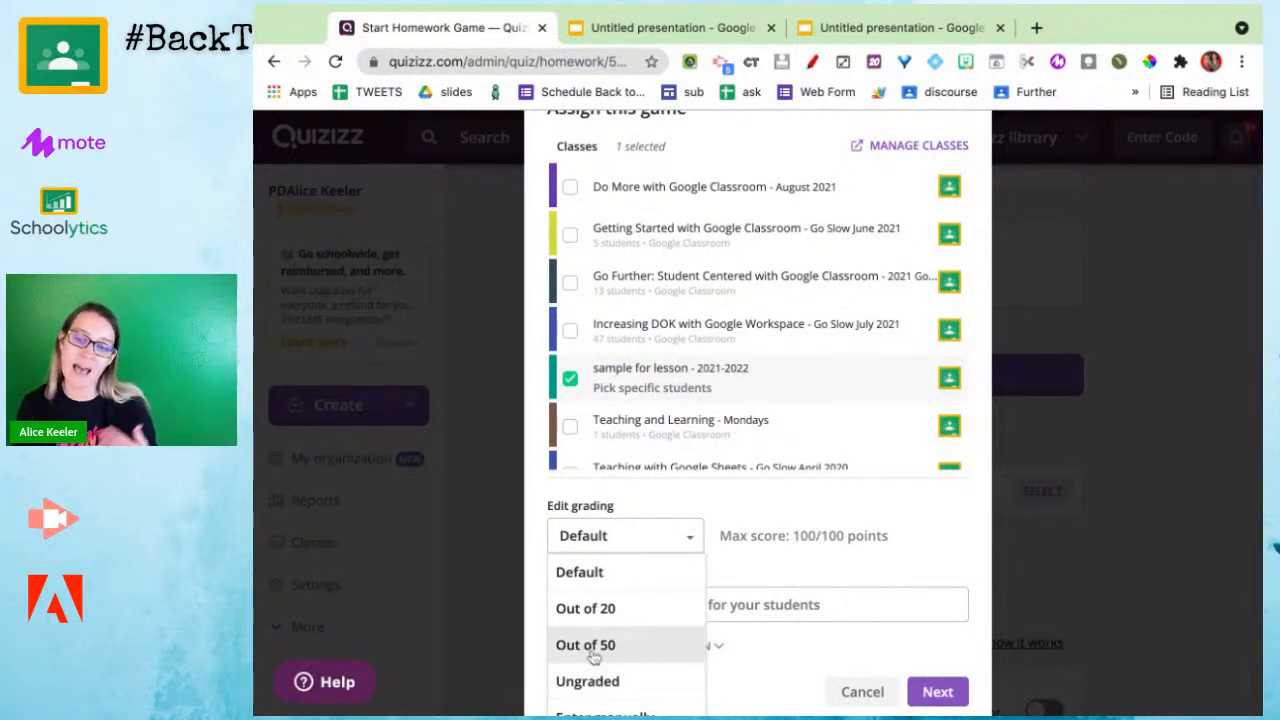
scroll(594, 650, down, 1)
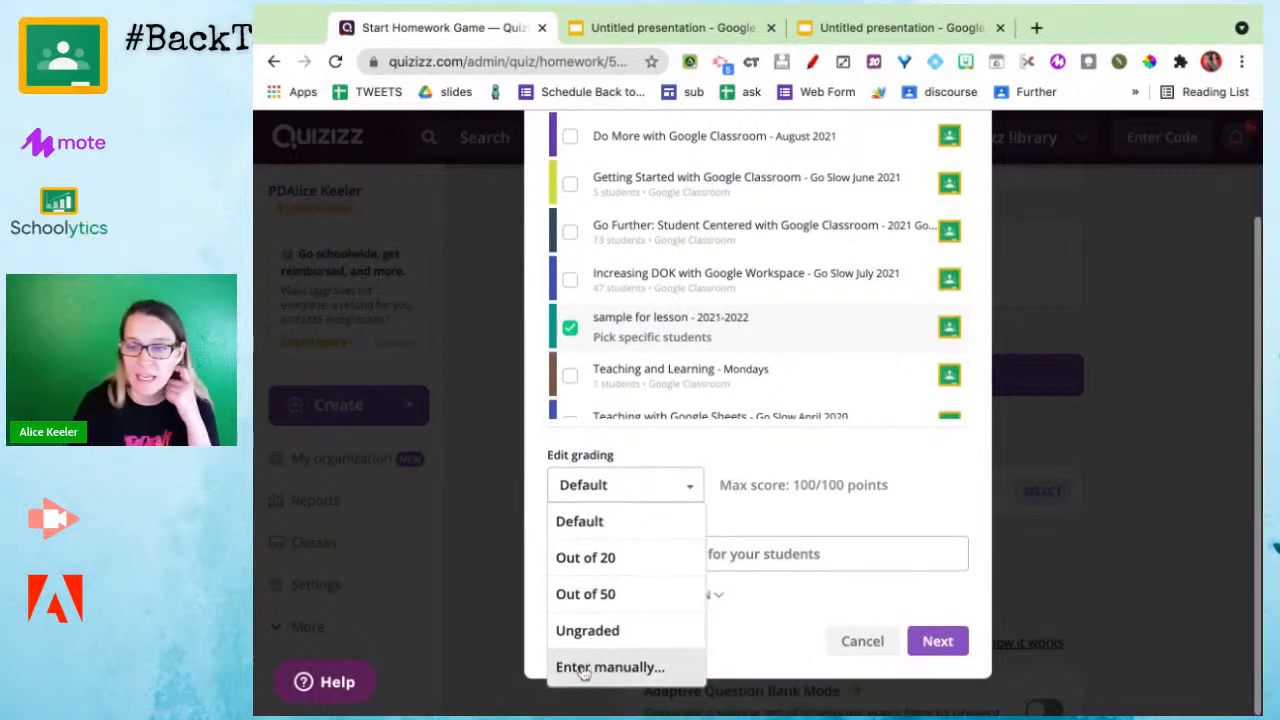
click(586, 668)
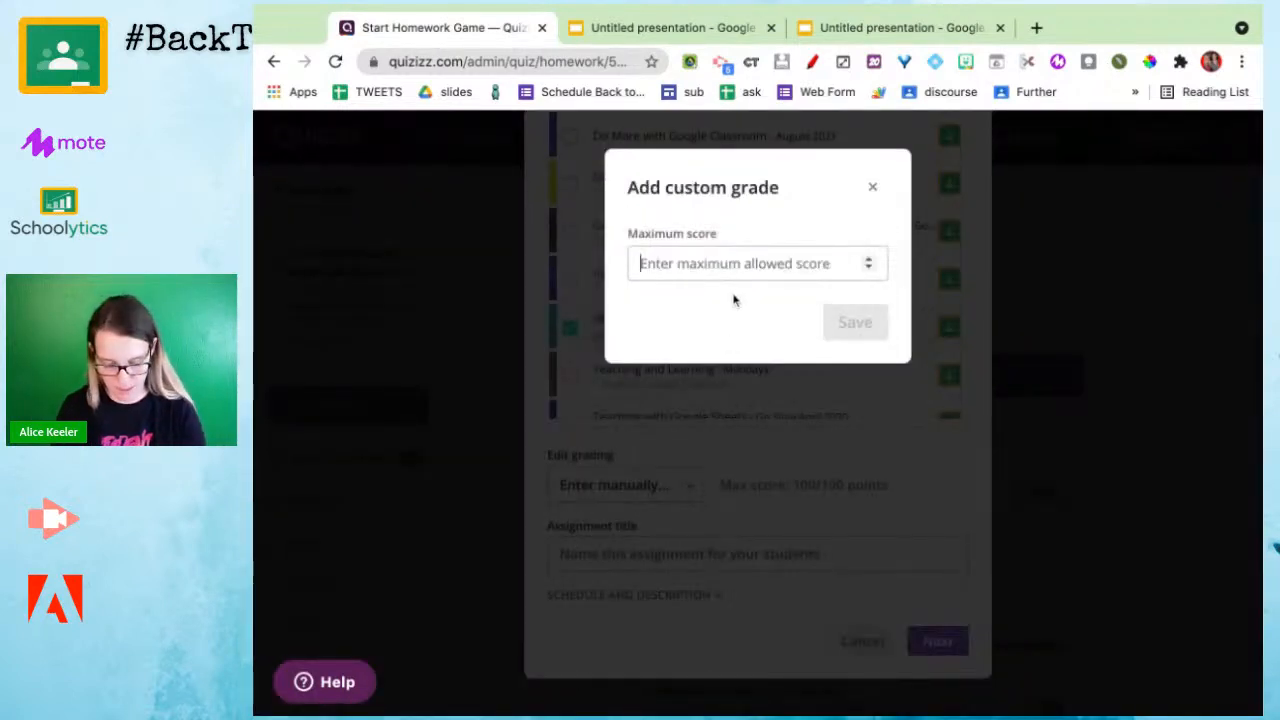
text(7)
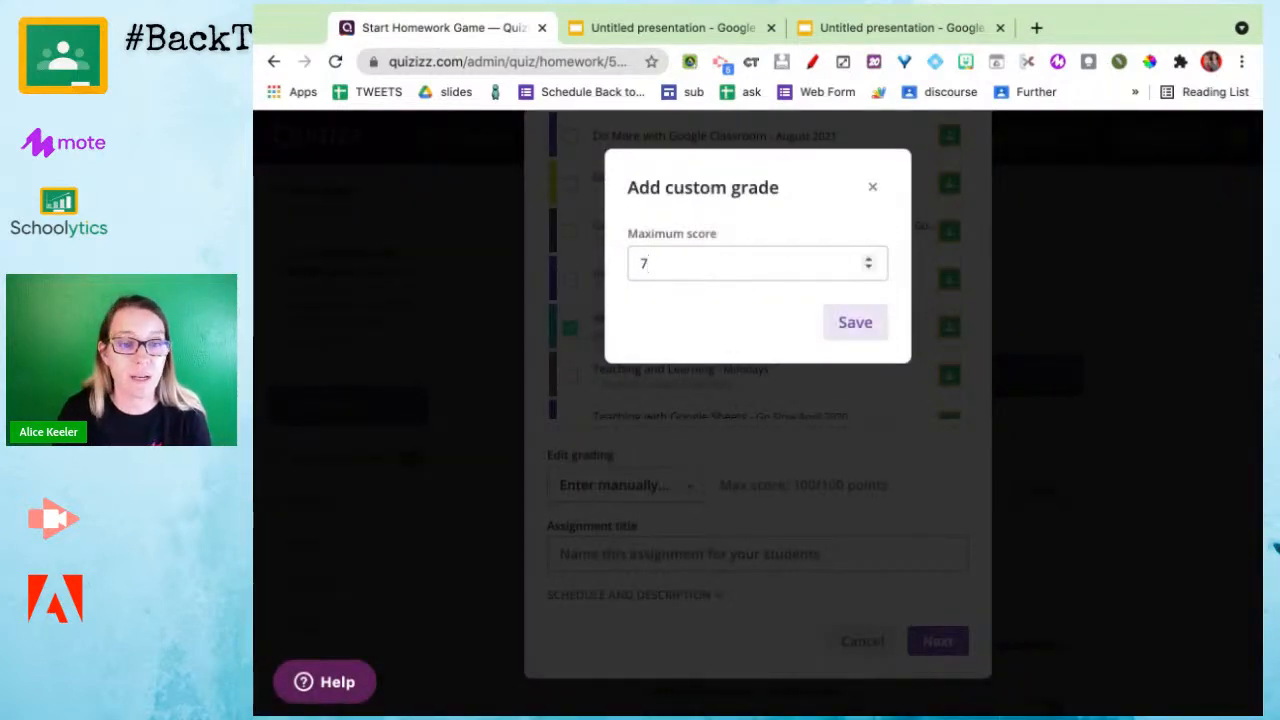
click(854, 322)
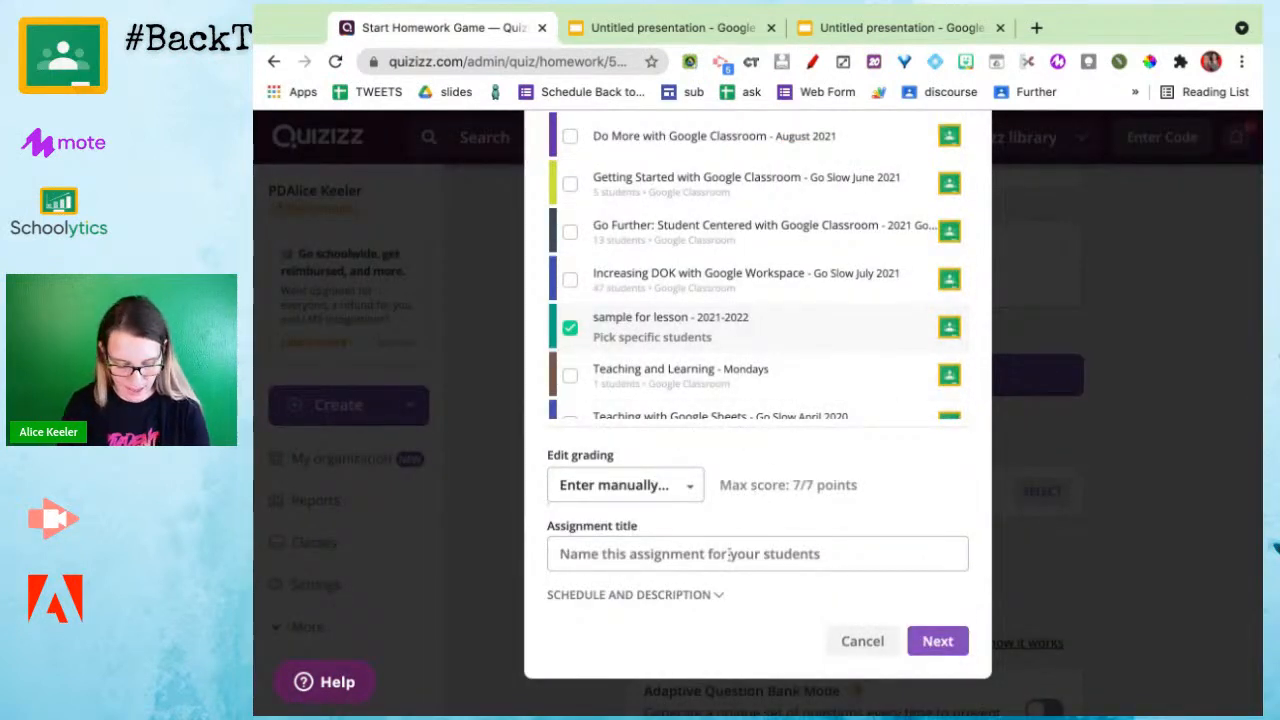
Step: Title the assignment "#056 quadrilaterals practice"
click(729, 553)
text(#05)
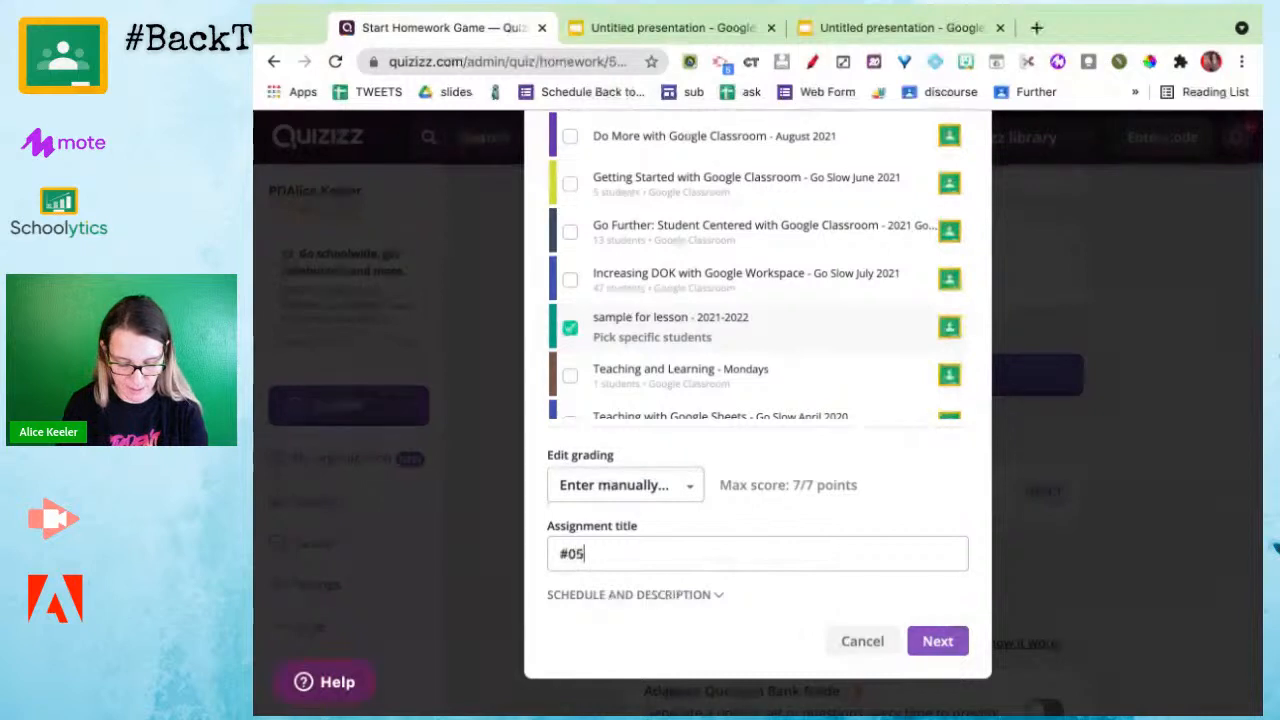
text(6 qu)
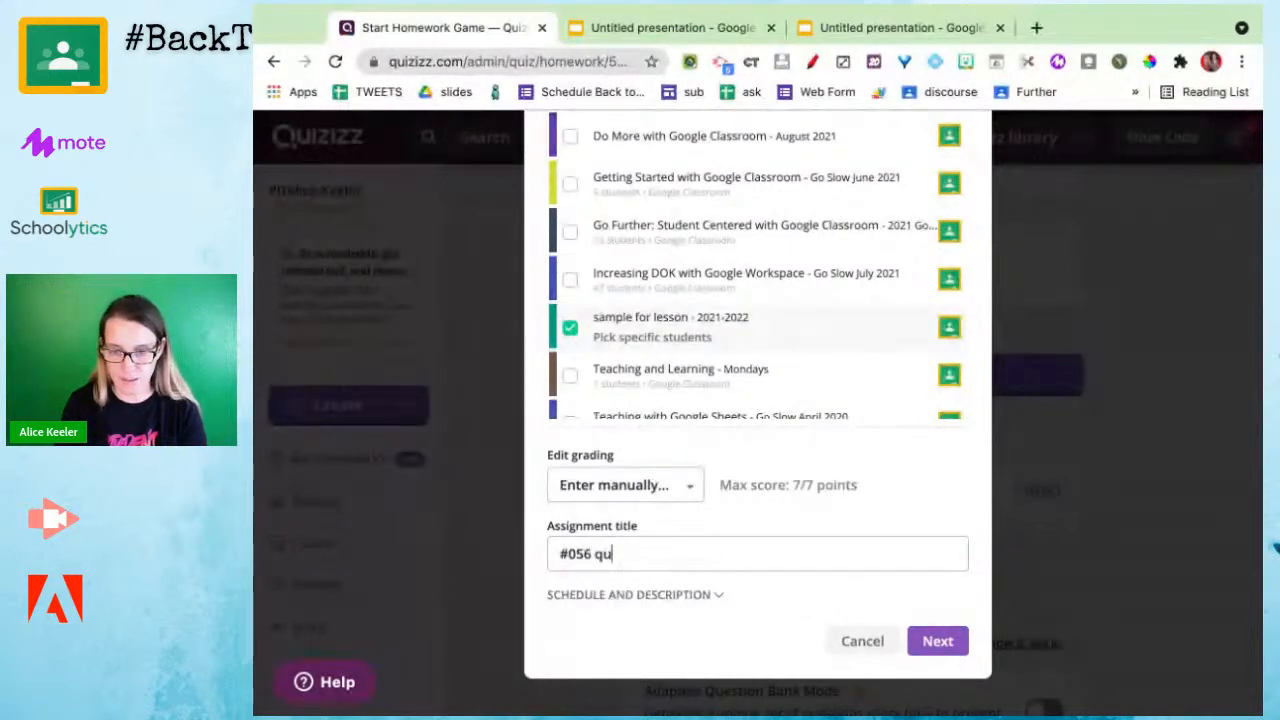
text(adrilaterals )
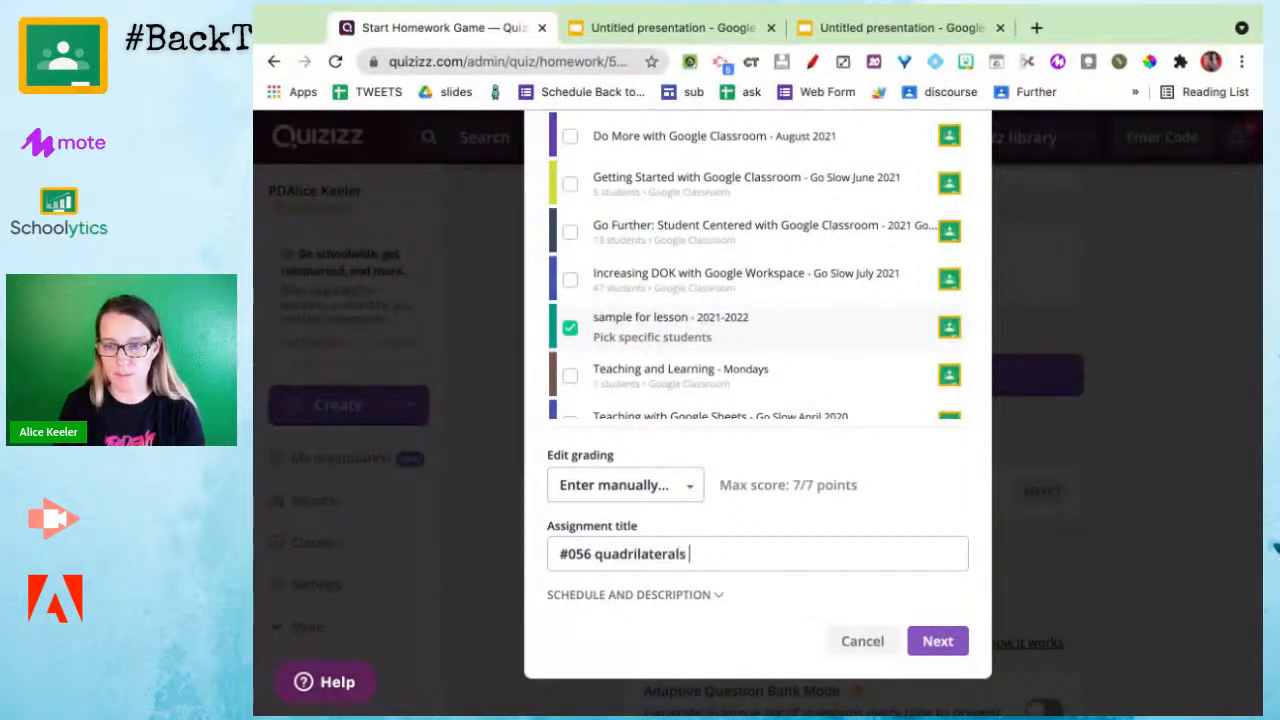
text(practice)
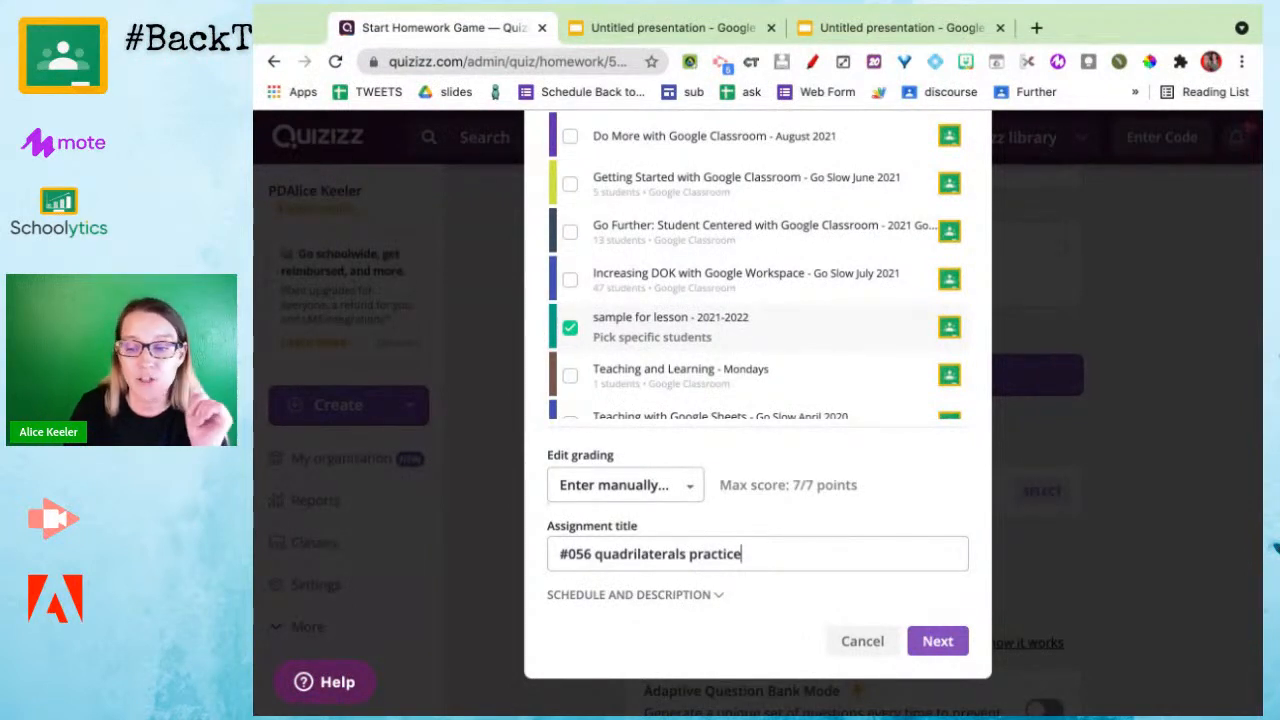
Step: Add the assignment description "You need to retake this as many times as it takes for you to PASS! Passing for this is 70%"
click(702, 600)
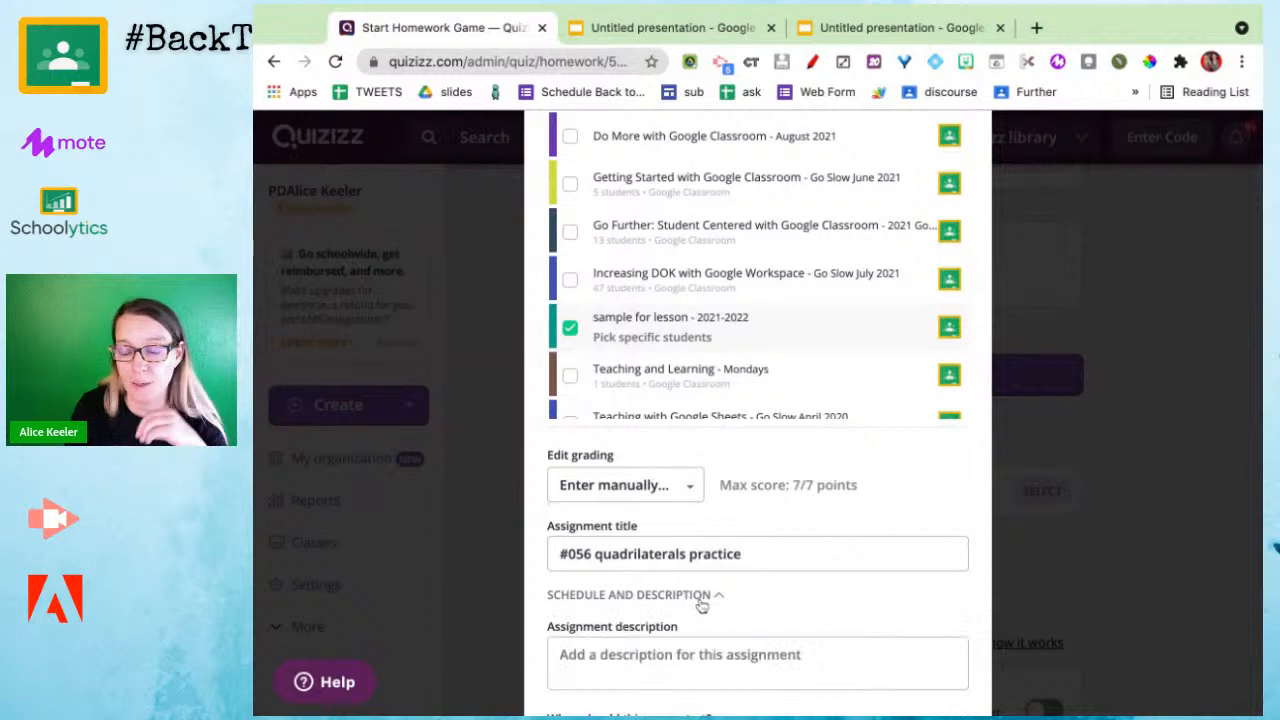
scroll(700, 606, down, 2)
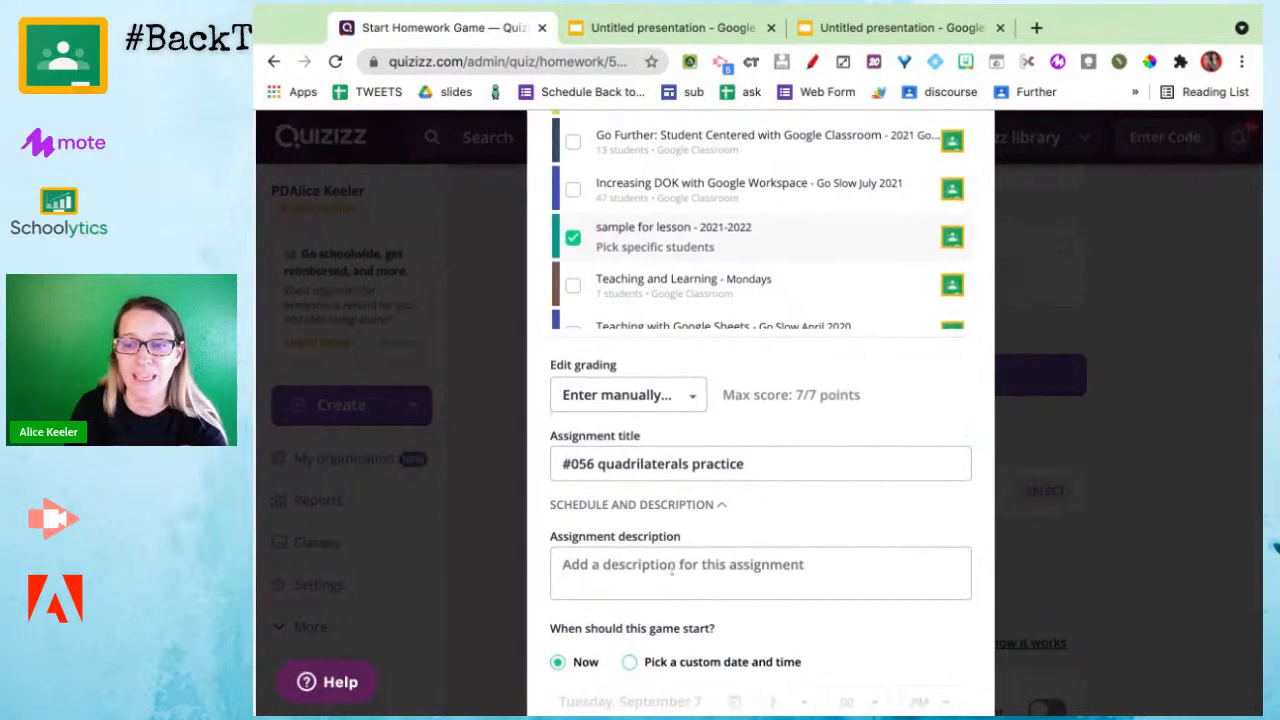
click(672, 570)
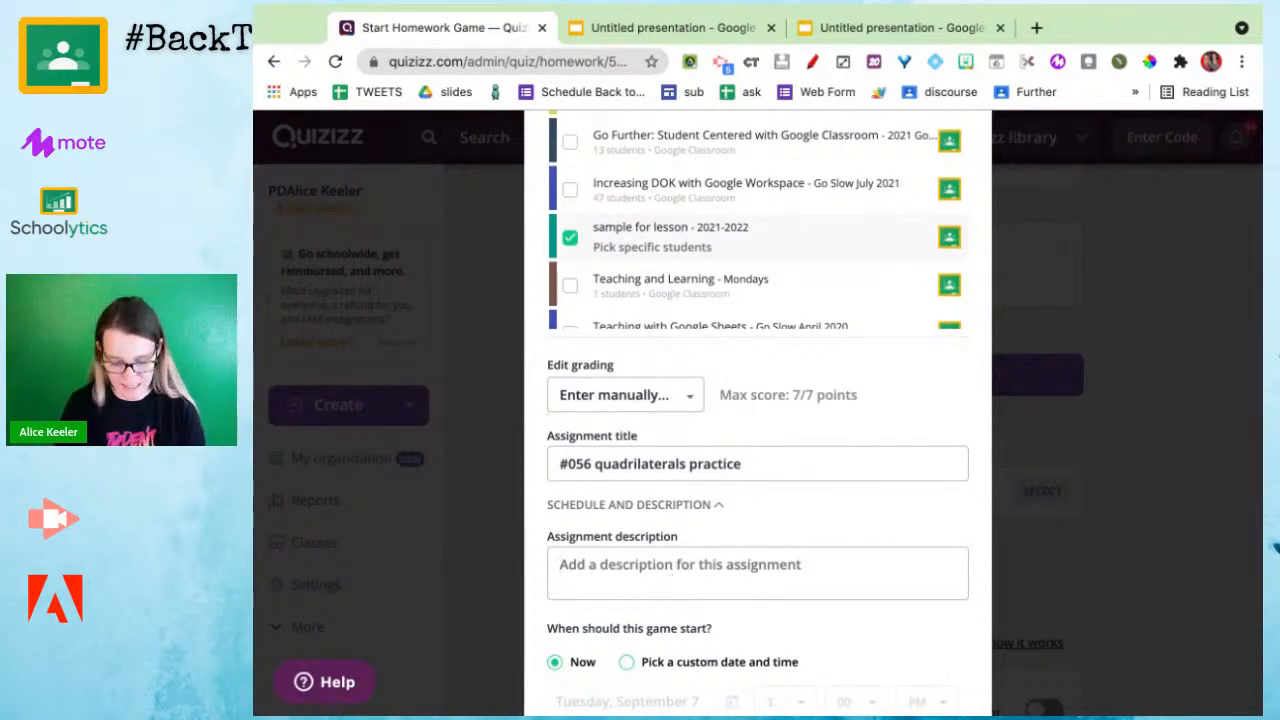
text(YOu ne)
key(BackSpace)
key(BackSpace)
key(BackSpace)
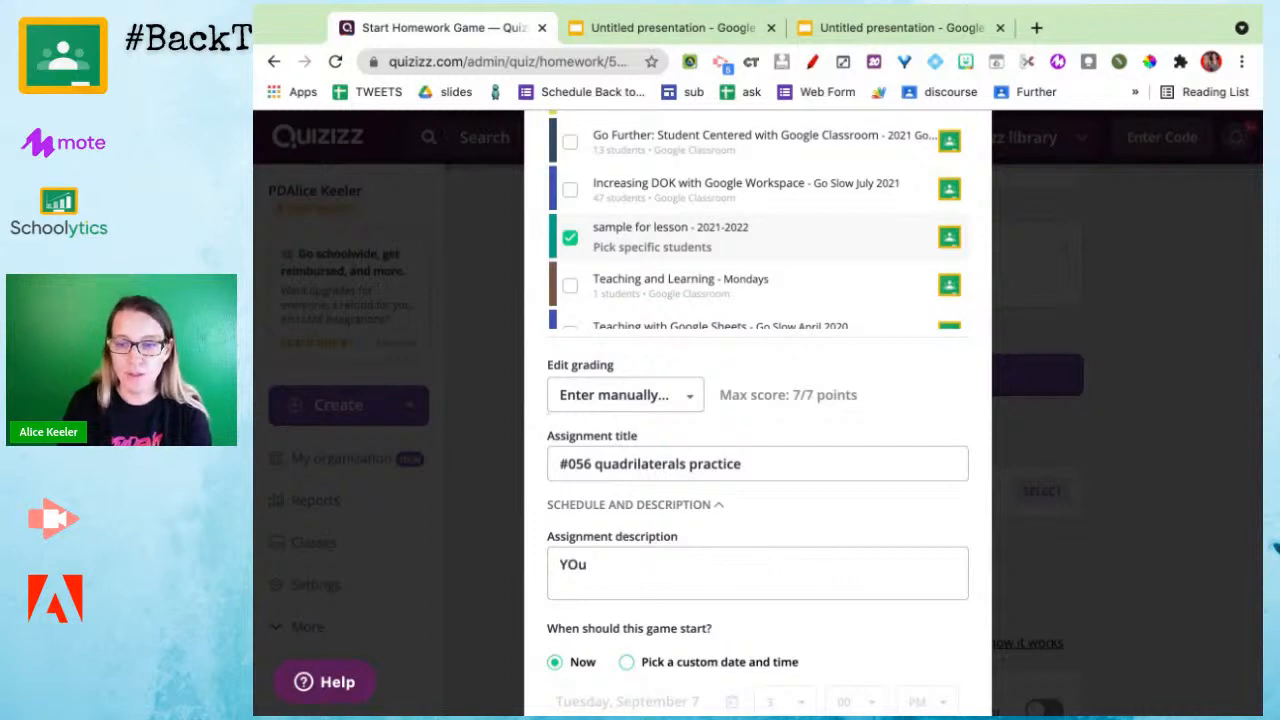
key(BackSpace)
key(BackSpace)
text(ou need to re)
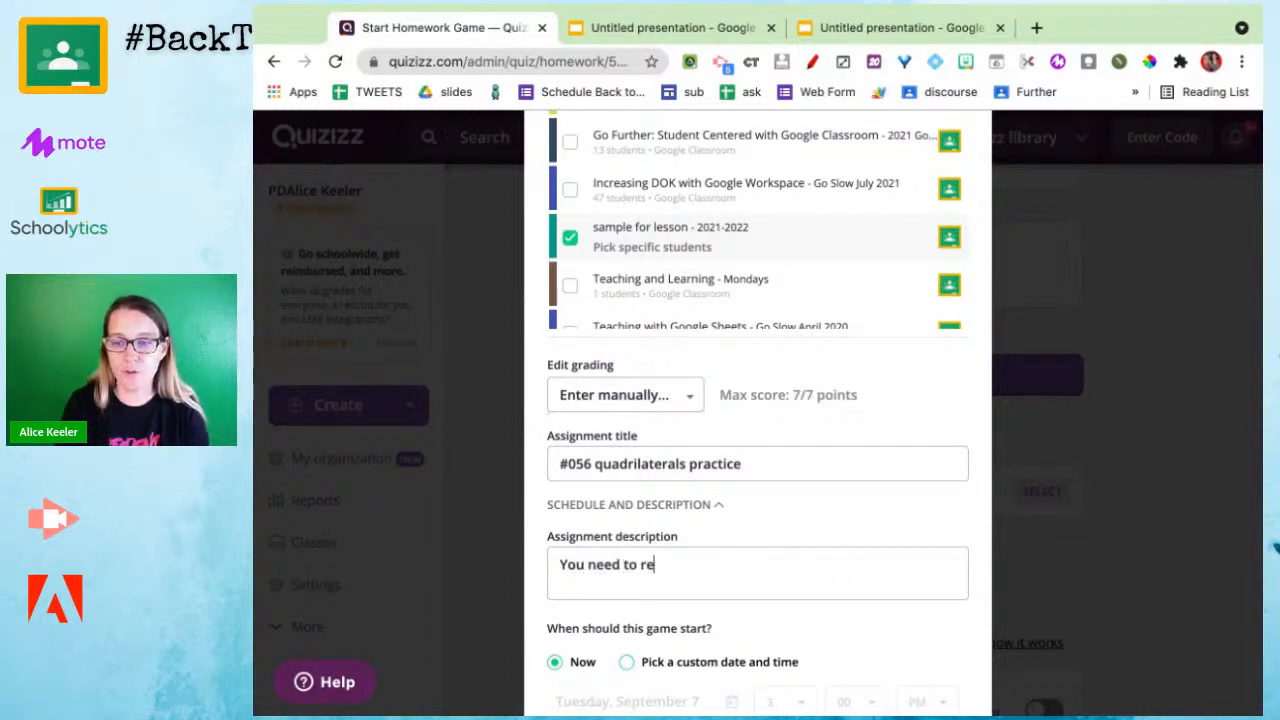
text(take this as many)
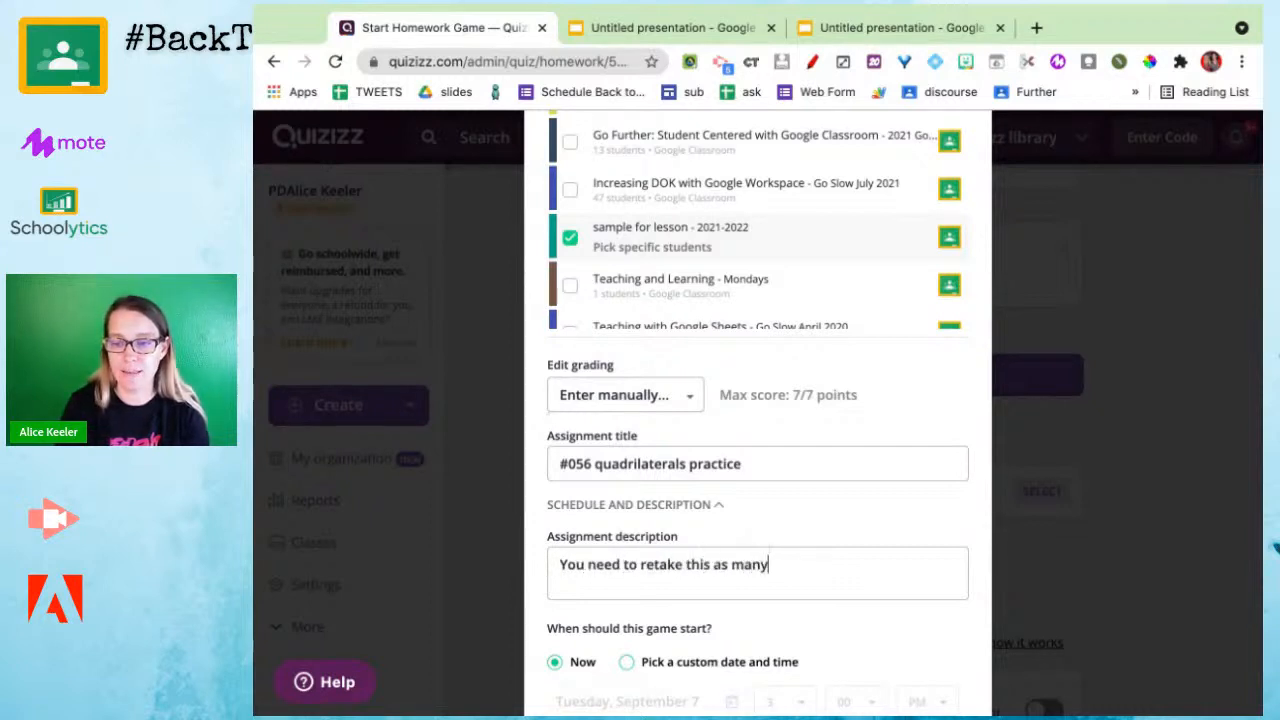
text( times as it takes )
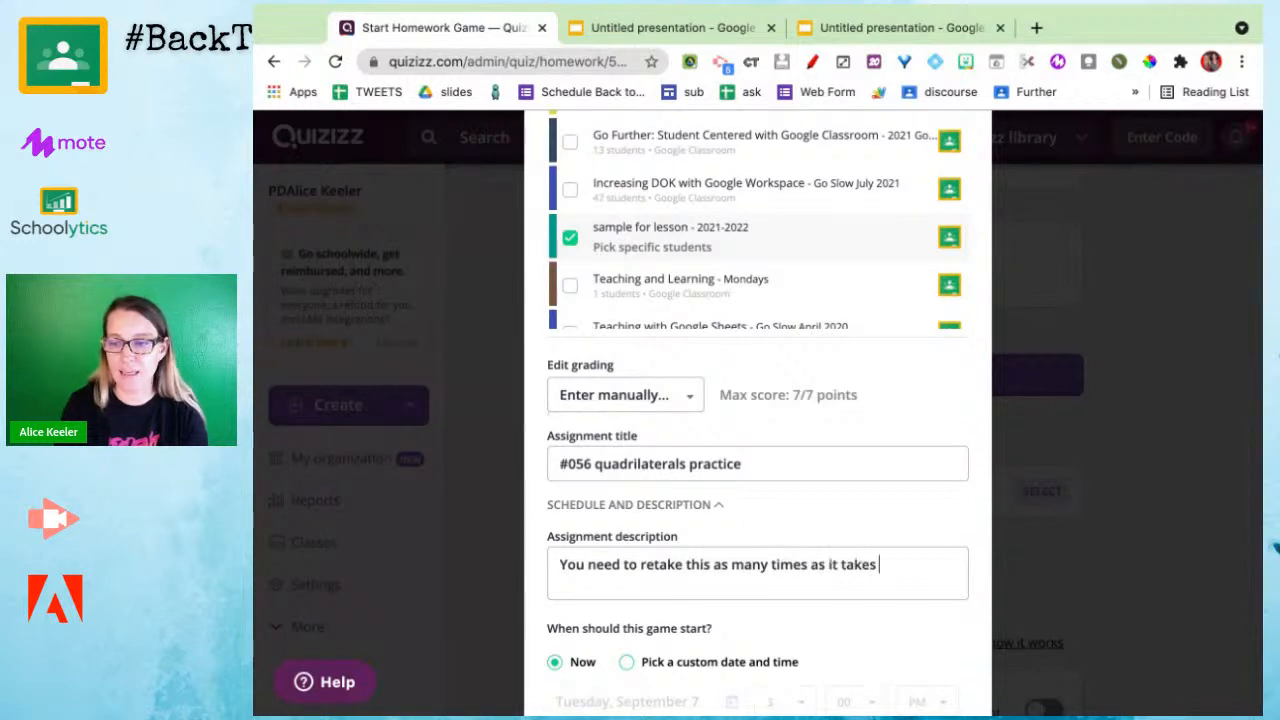
text(for you to PAS)
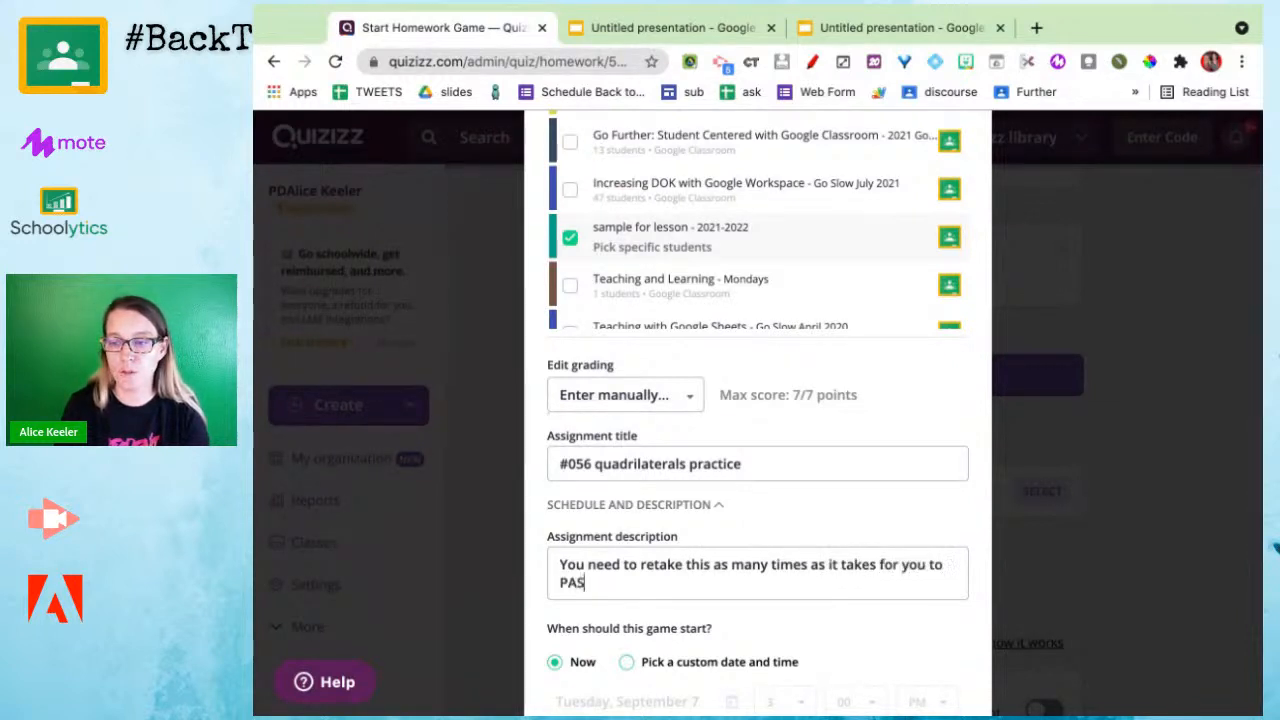
text(S!)
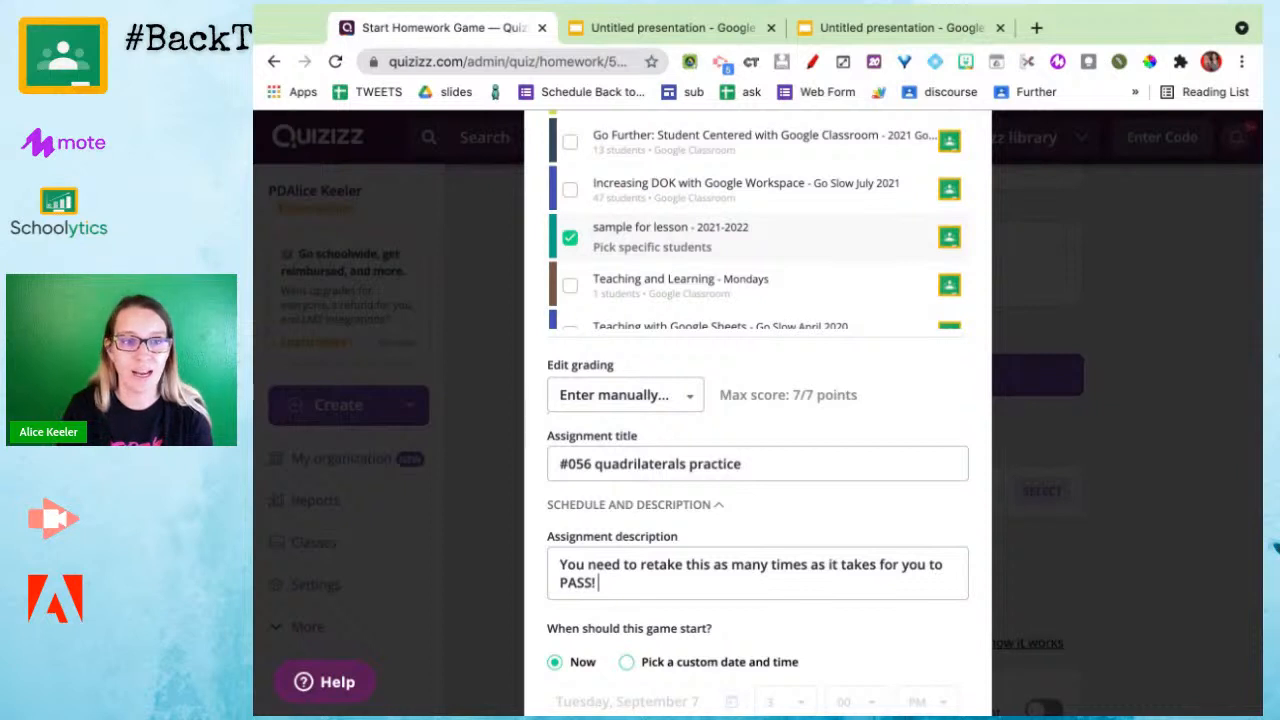
text( Passing )
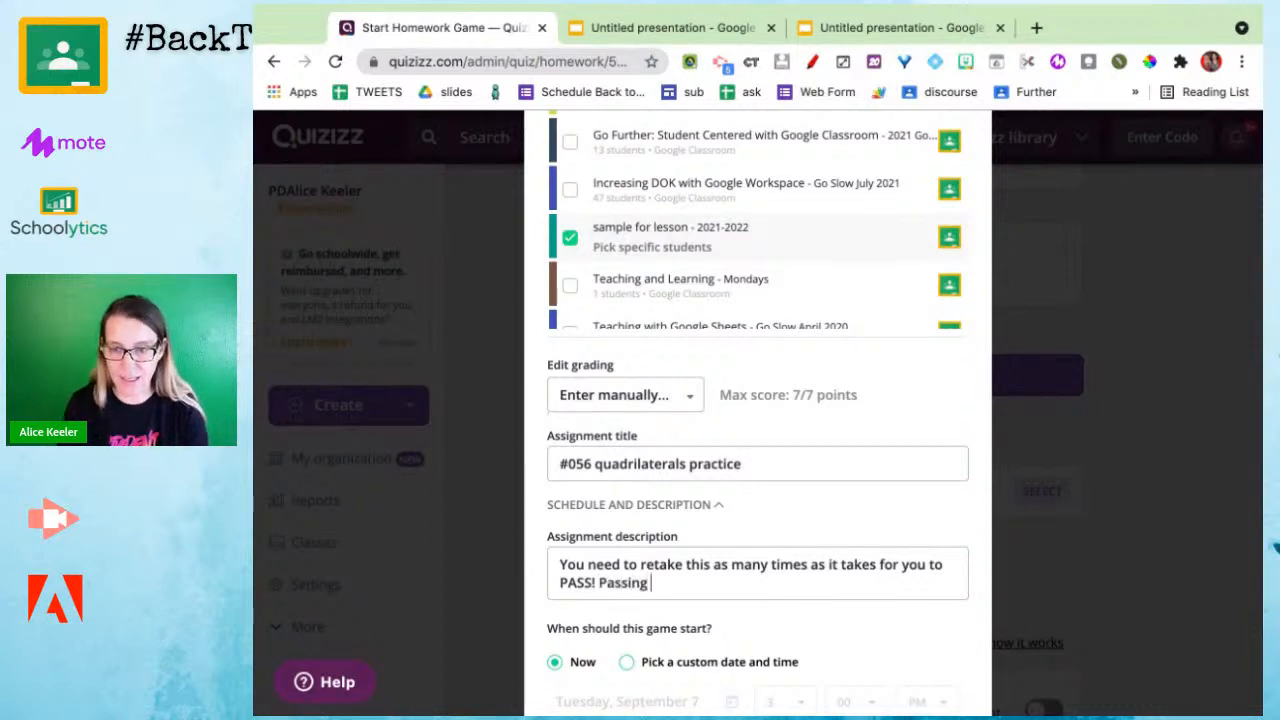
text(for this is )
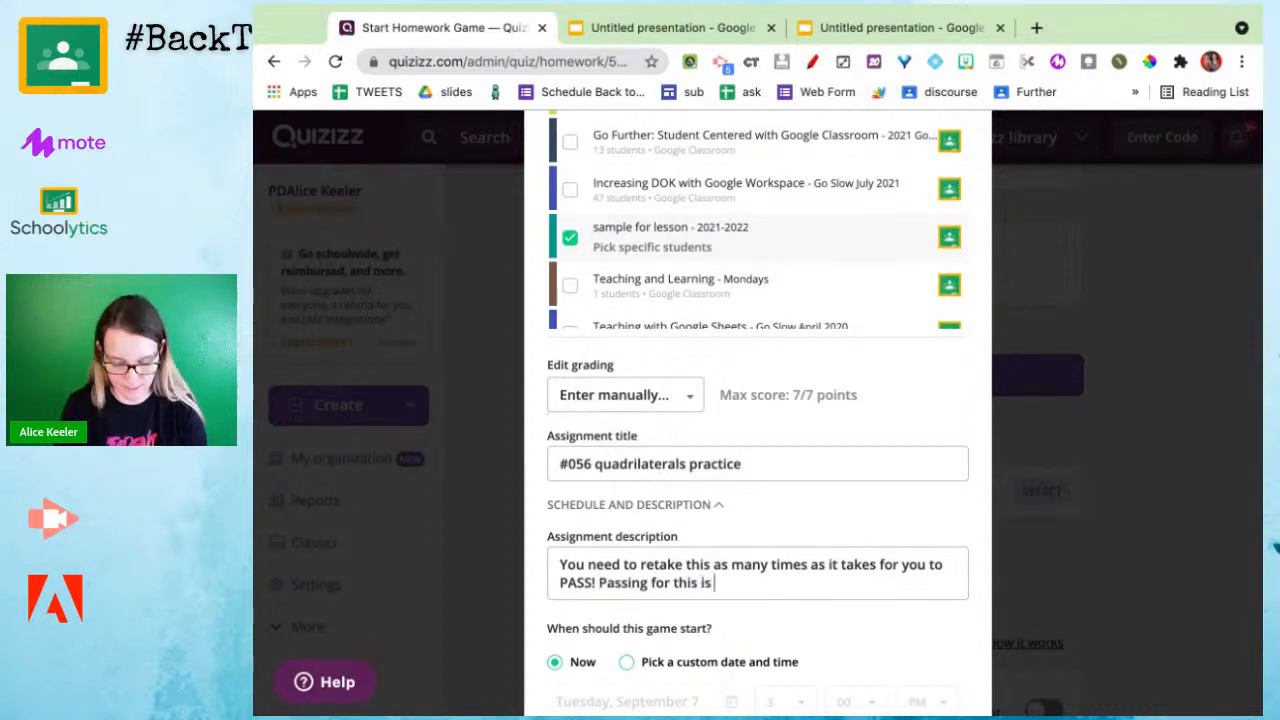
text(70%)
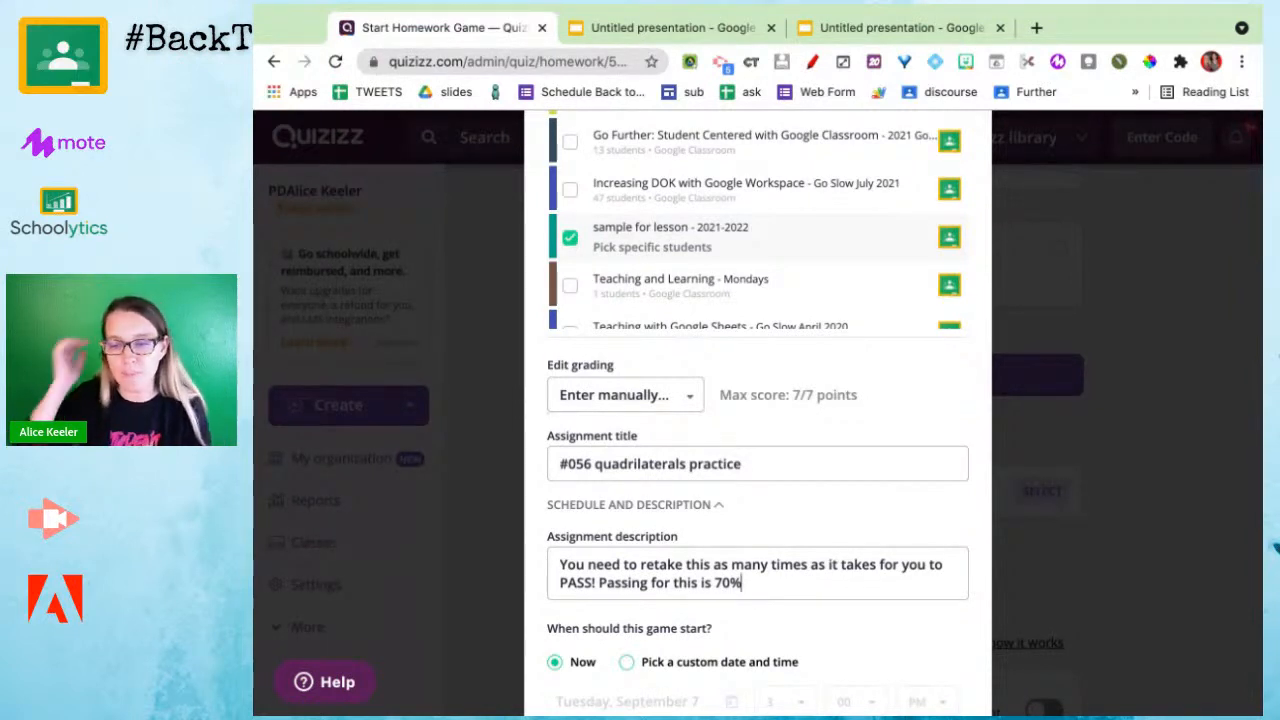
Step: Leave the game's start time at Now and confirm the class assignment details
scroll(1275, 548, down, 1)
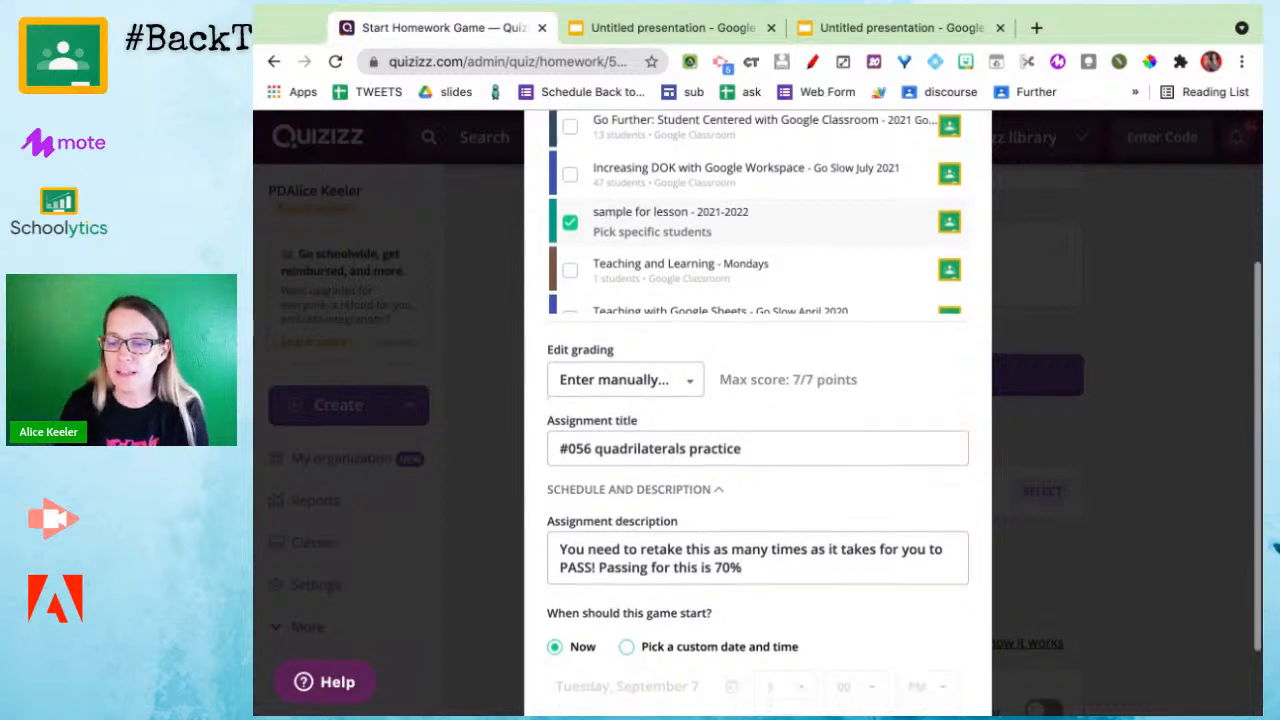
scroll(1275, 548, down, 2)
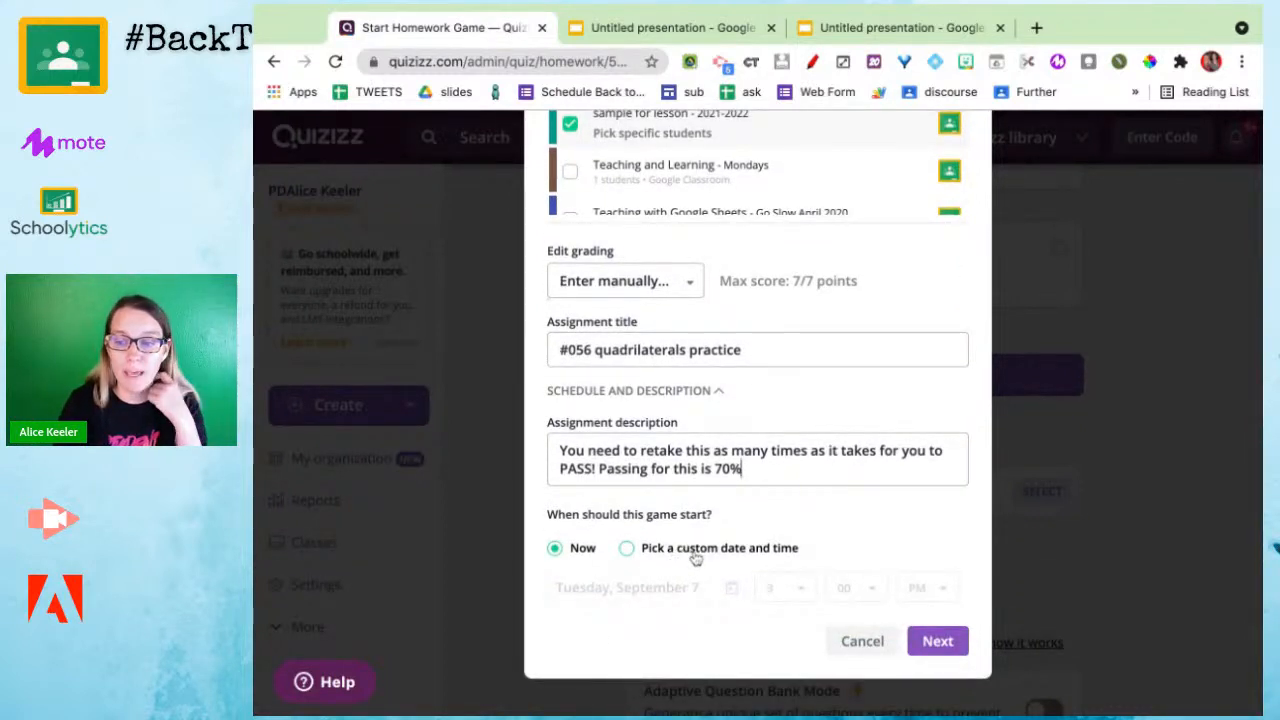
click(938, 642)
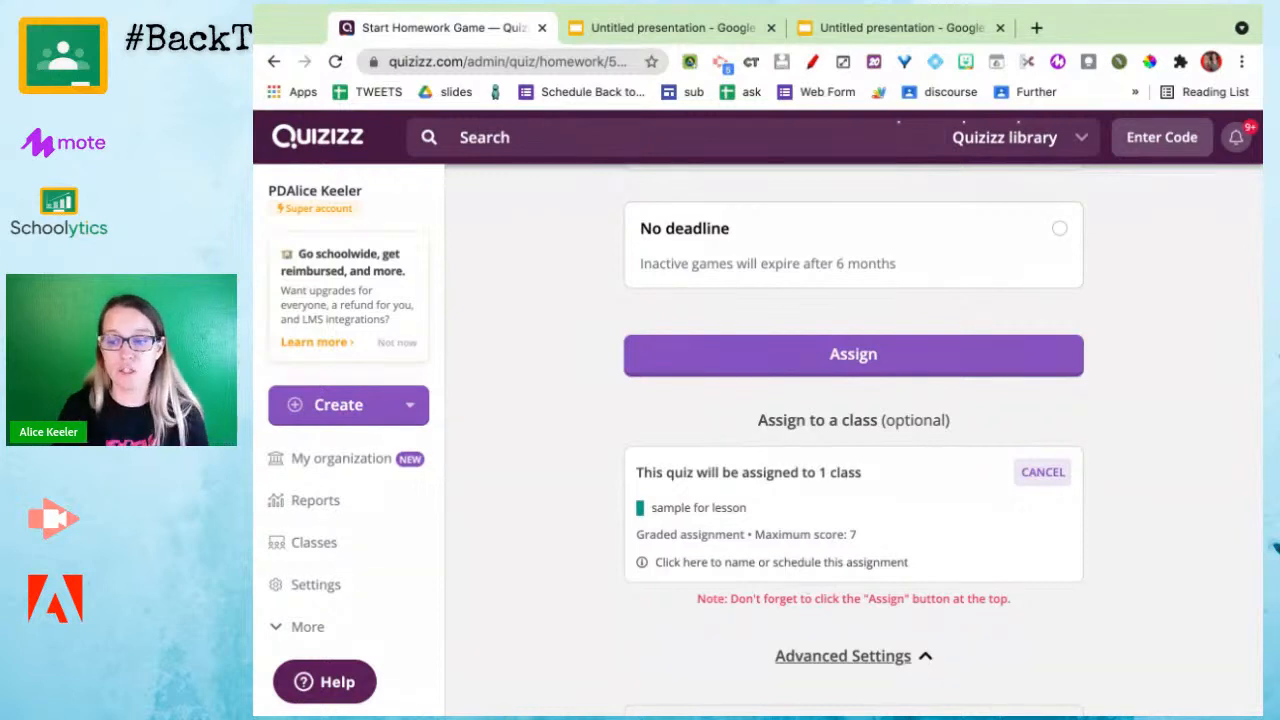
Step: Review the advanced settings for adaptive question banks, participant attempts, and showing answers during and after the activity
scroll(803, 585, down, 3)
scroll(853, 440, down, 2)
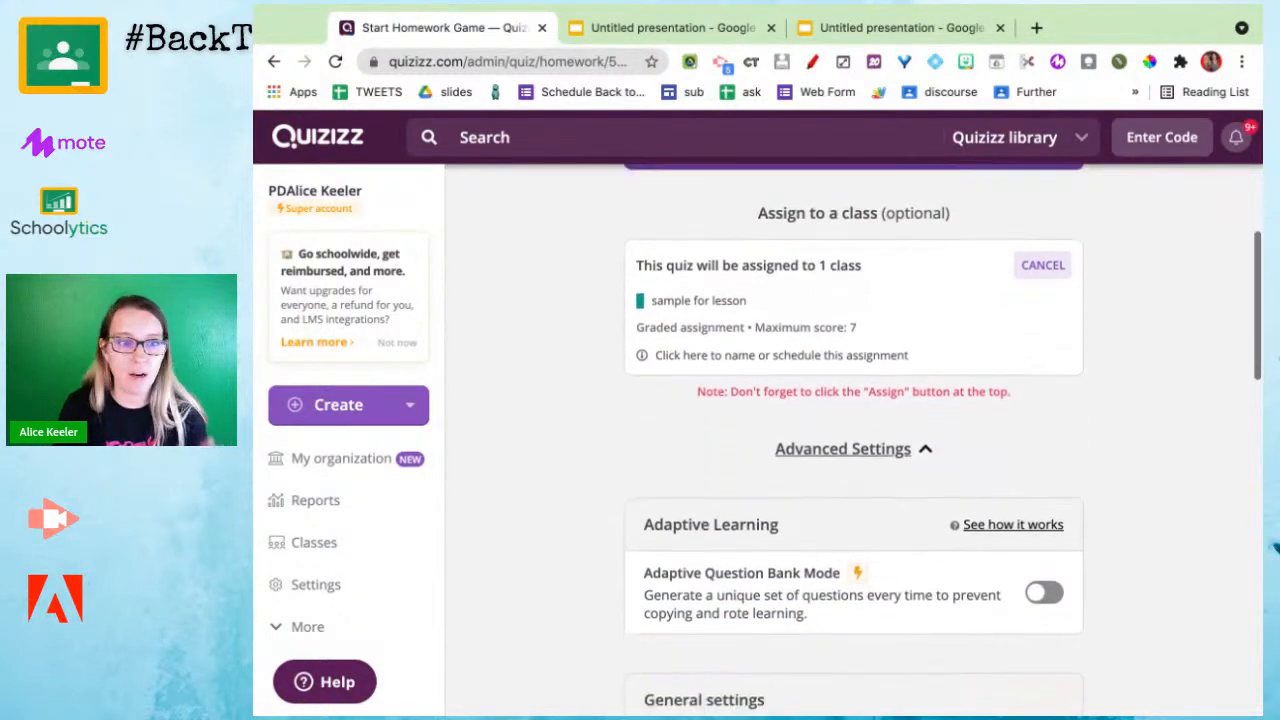
scroll(853, 440, down, 1)
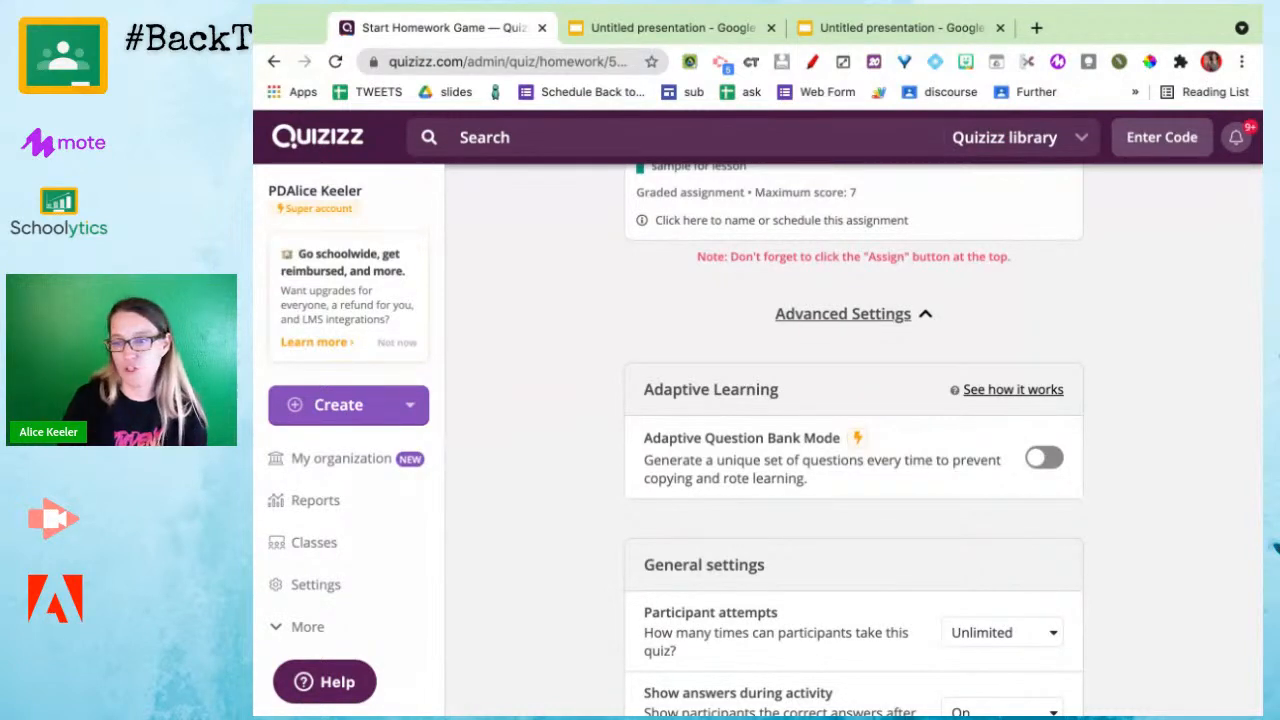
scroll(853, 440, down, 2)
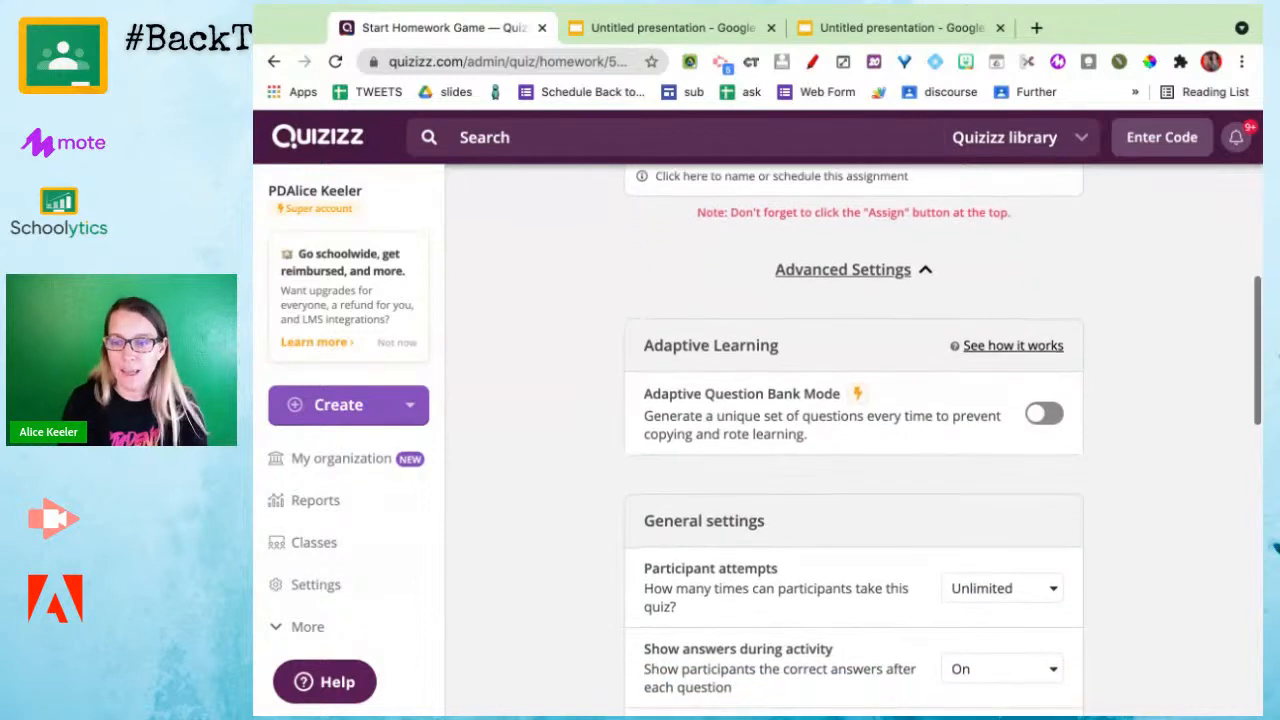
scroll(775, 415, down, 3)
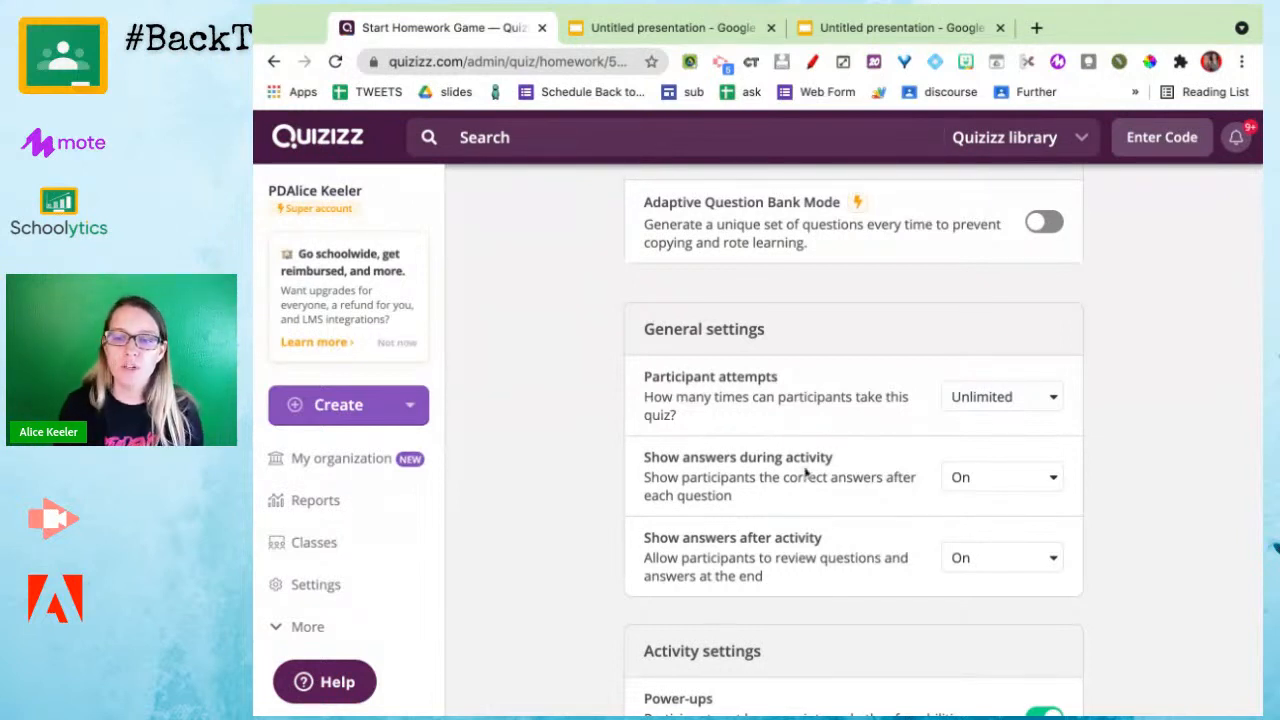
drag(804, 468, 802, 498)
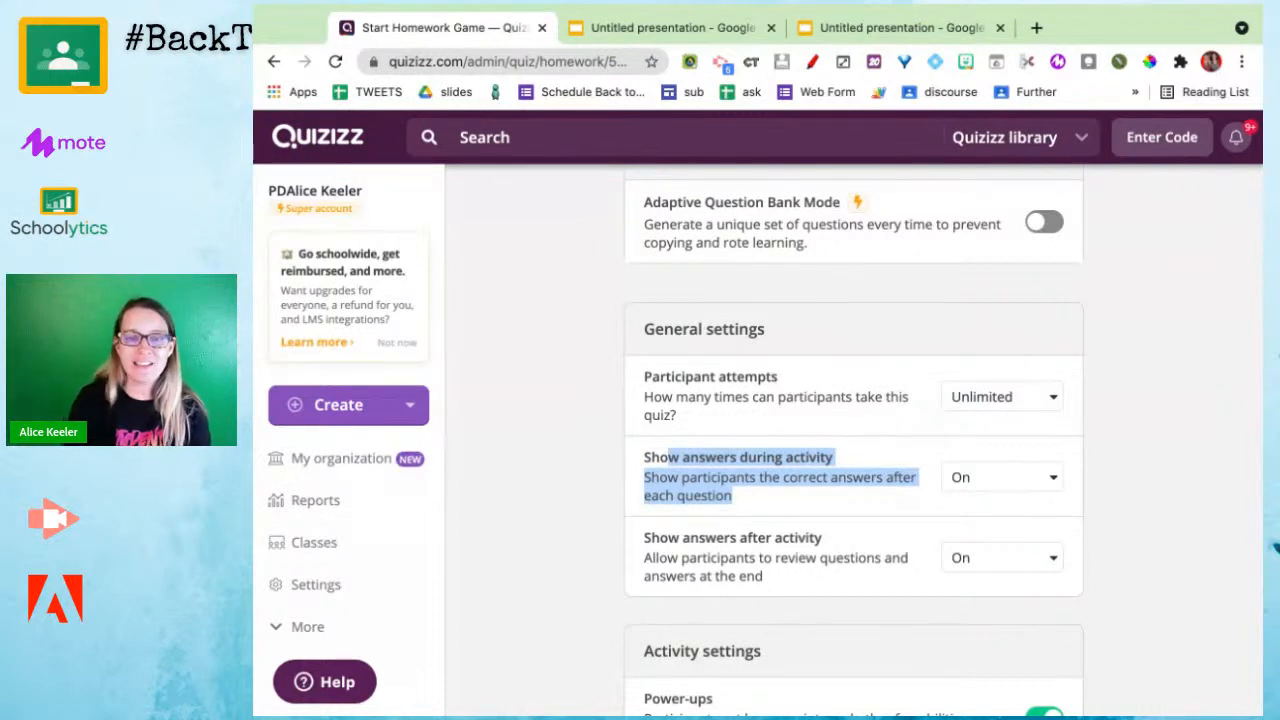
click(252, 349)
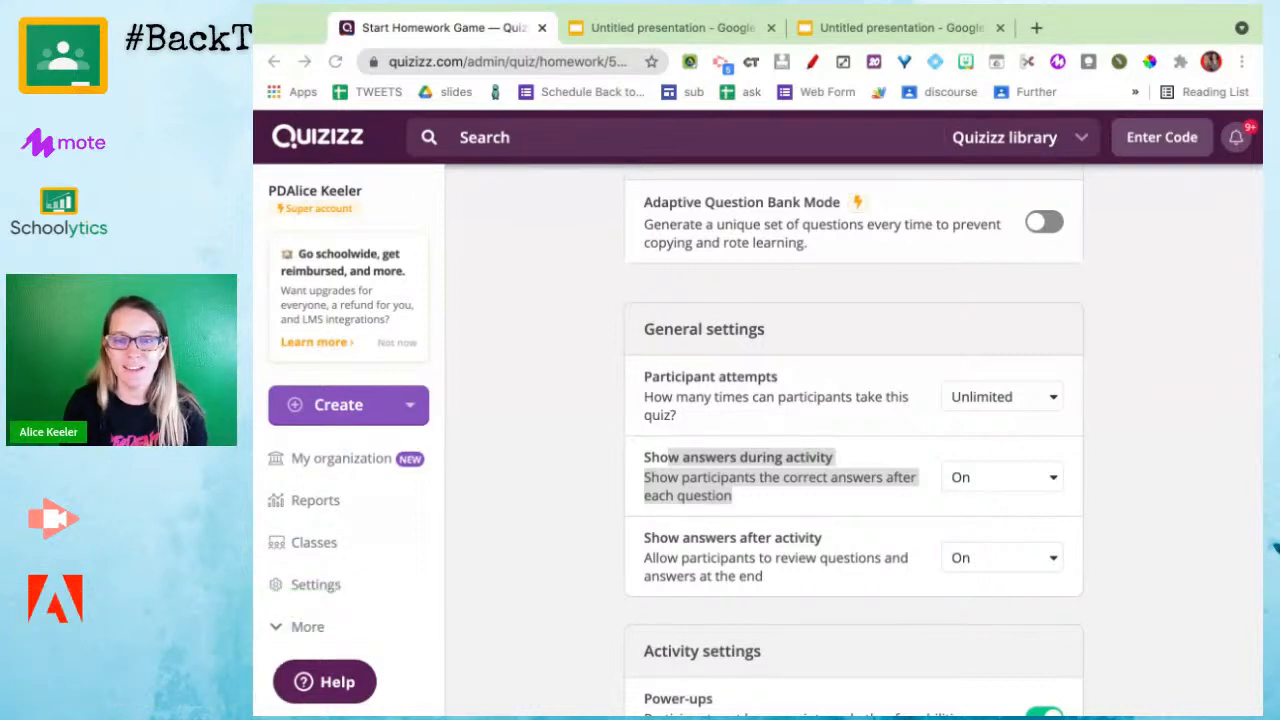
Step: Turn the question timer off in the homework game's activity settings
scroll(600, 500, down, 3)
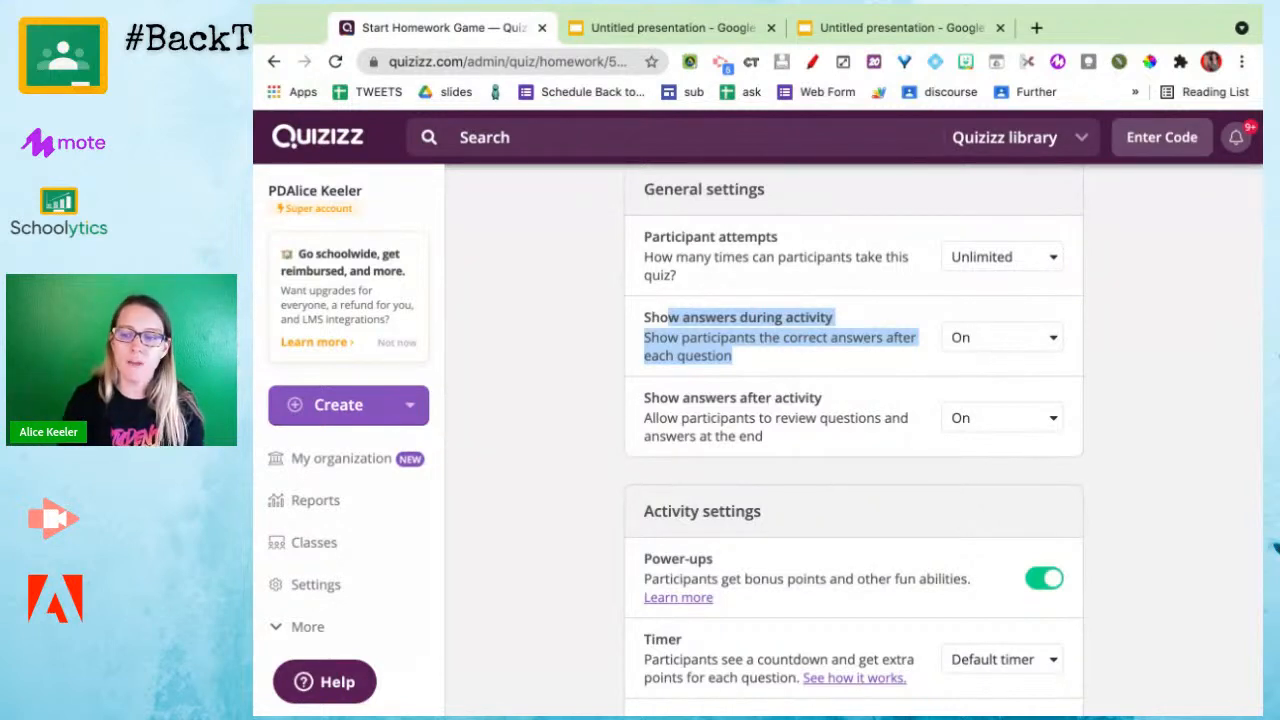
scroll(860, 409, down, 3)
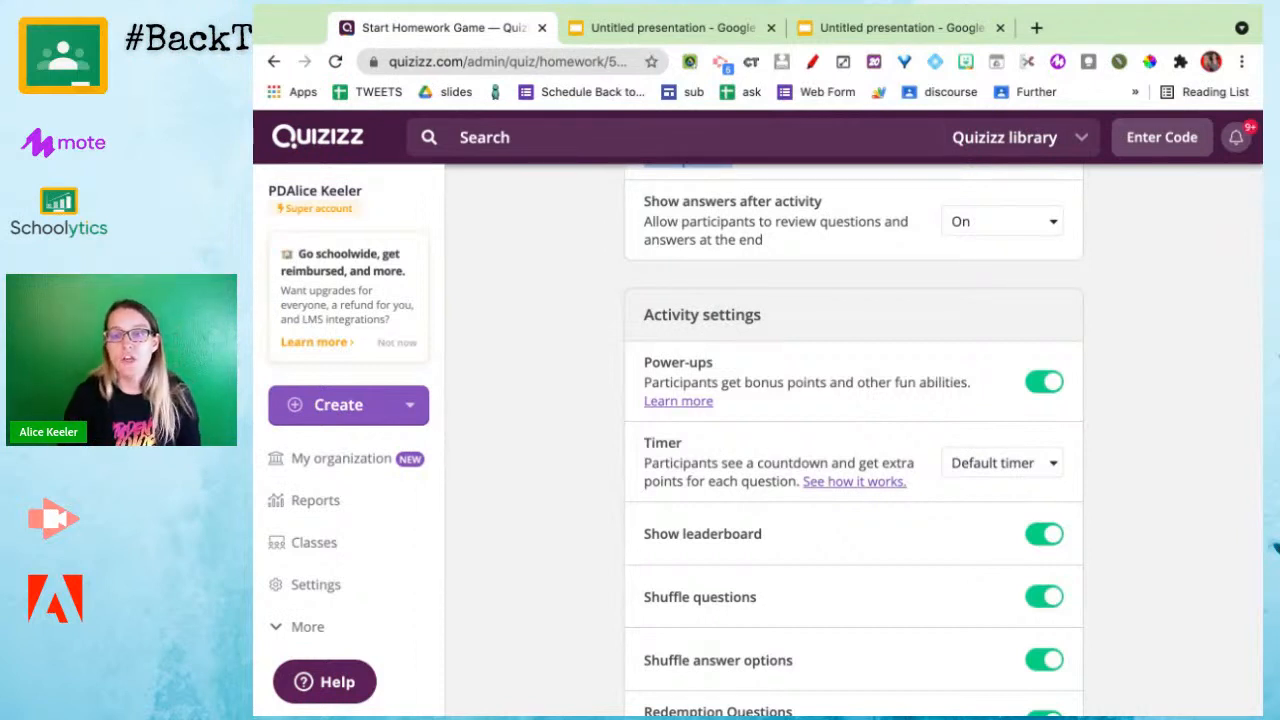
drag(828, 382, 678, 363)
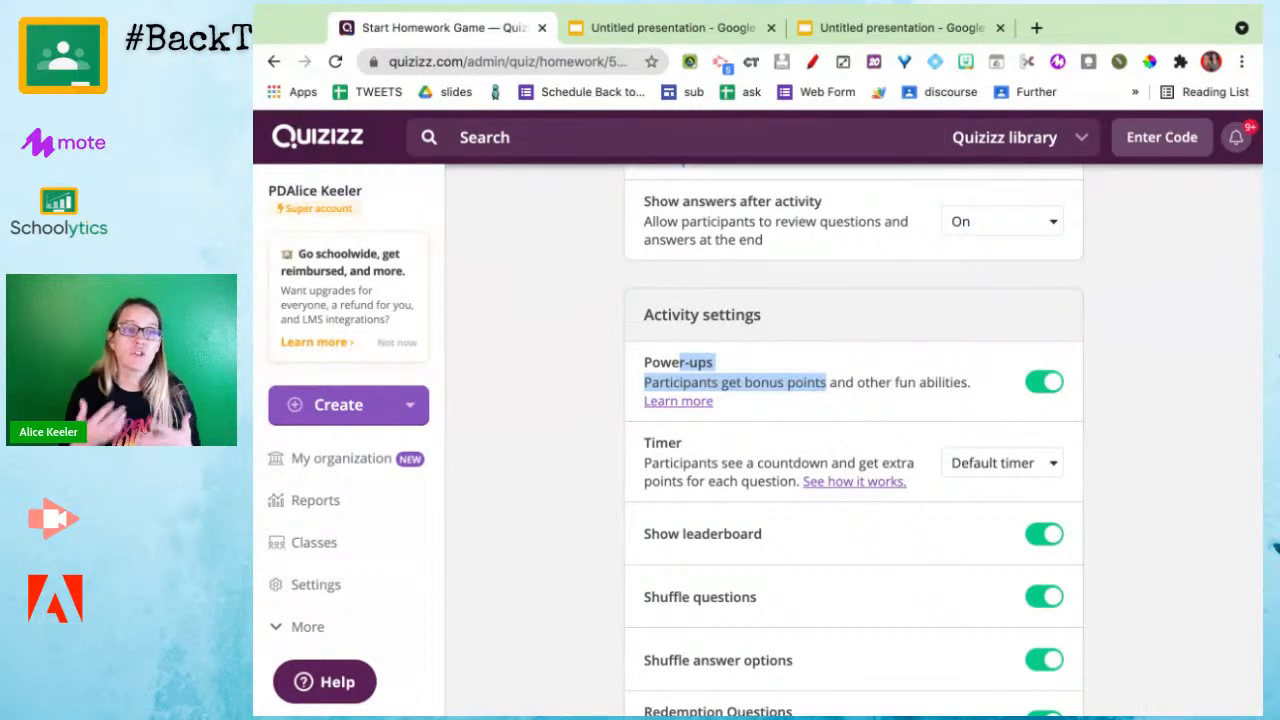
click(961, 478)
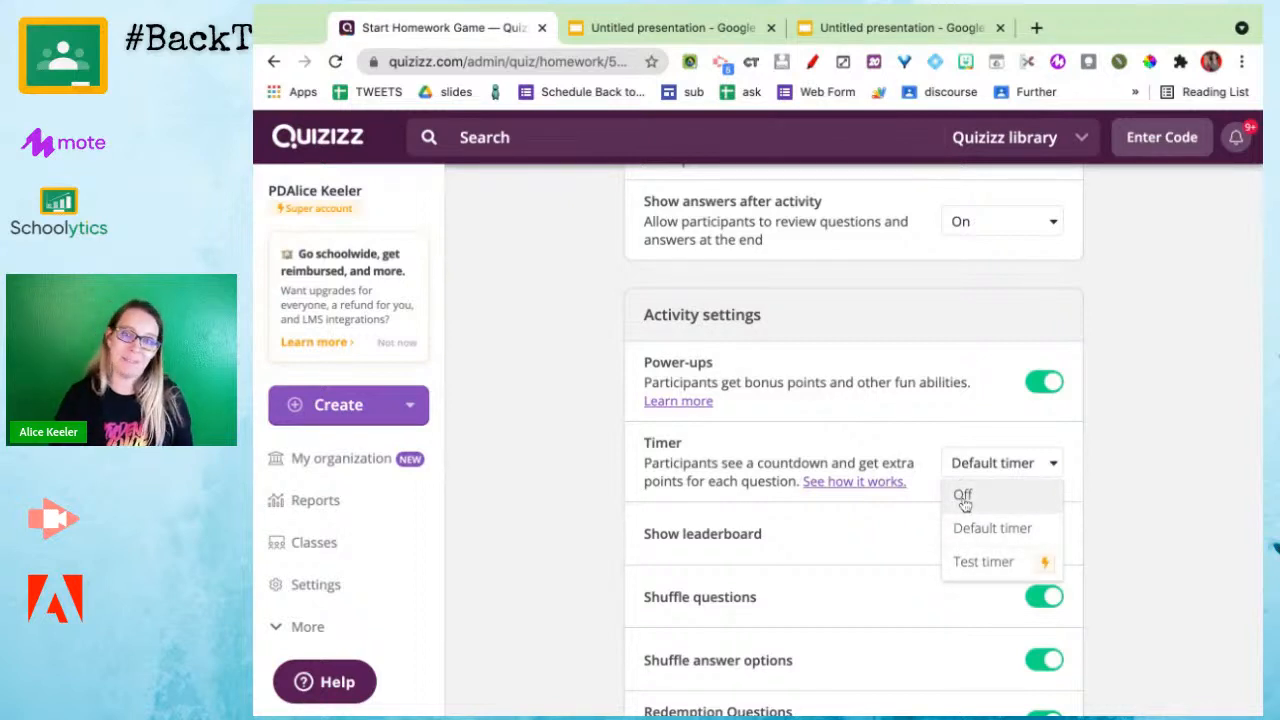
click(963, 497)
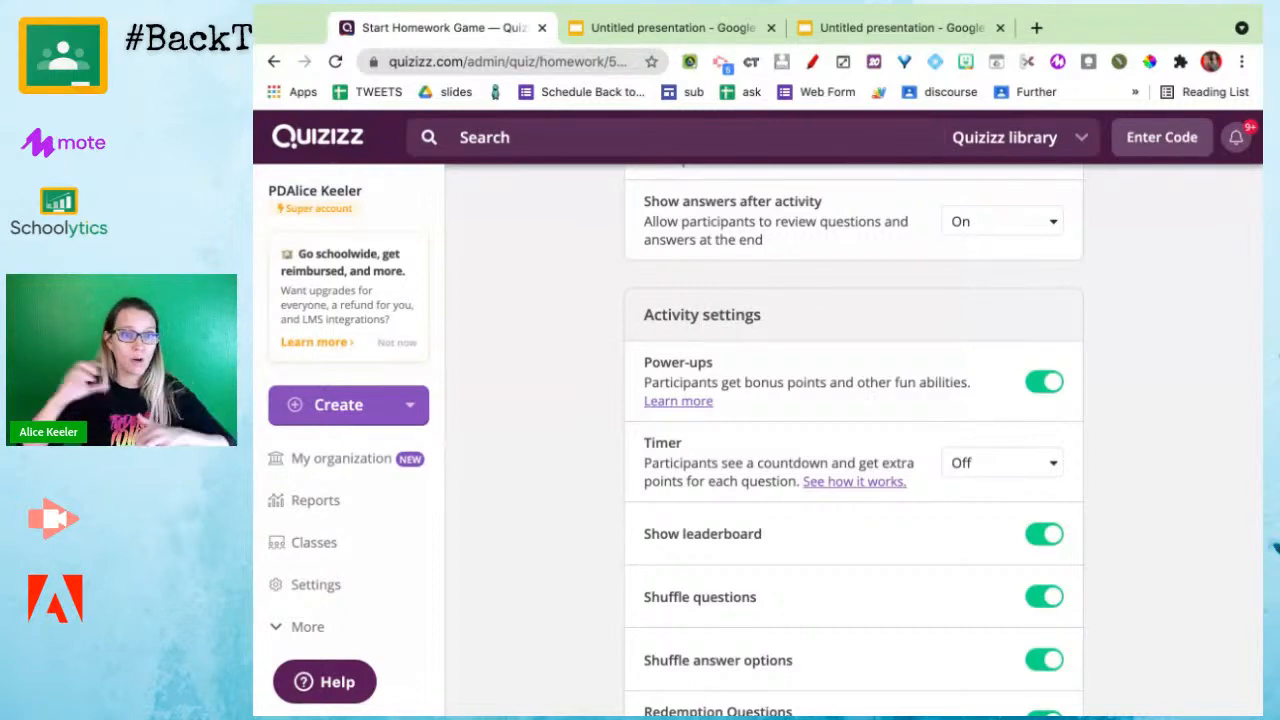
Step: Examine the activity settings for the leaderboard, shuffled questions and answers, redemption questions, music and memes
scroll(768, 535, down, 1)
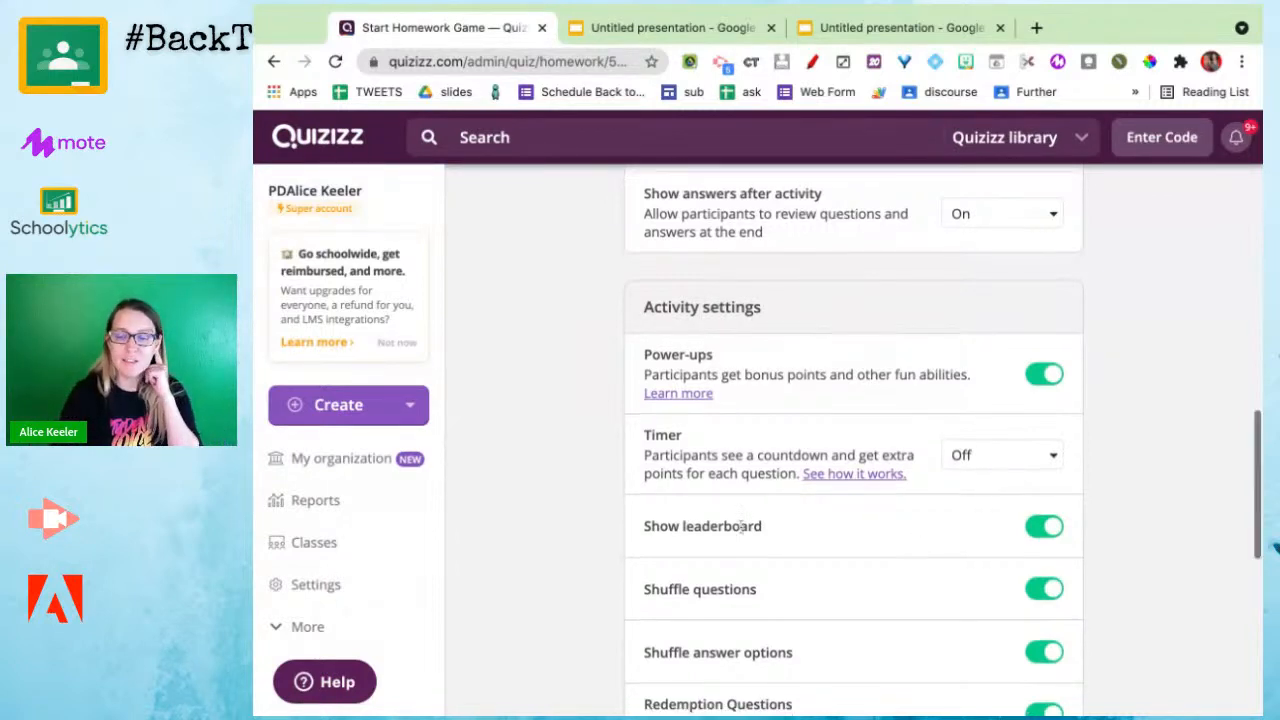
triple_click(783, 512)
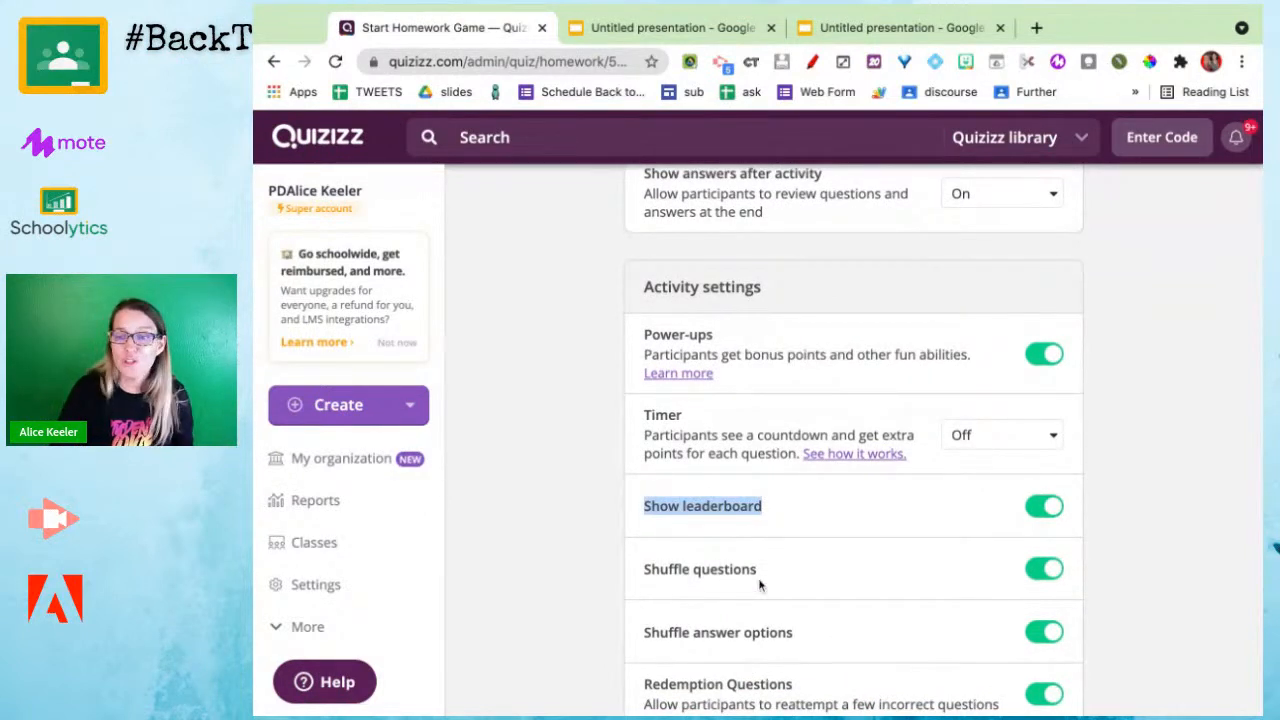
scroll(760, 585, down, 2)
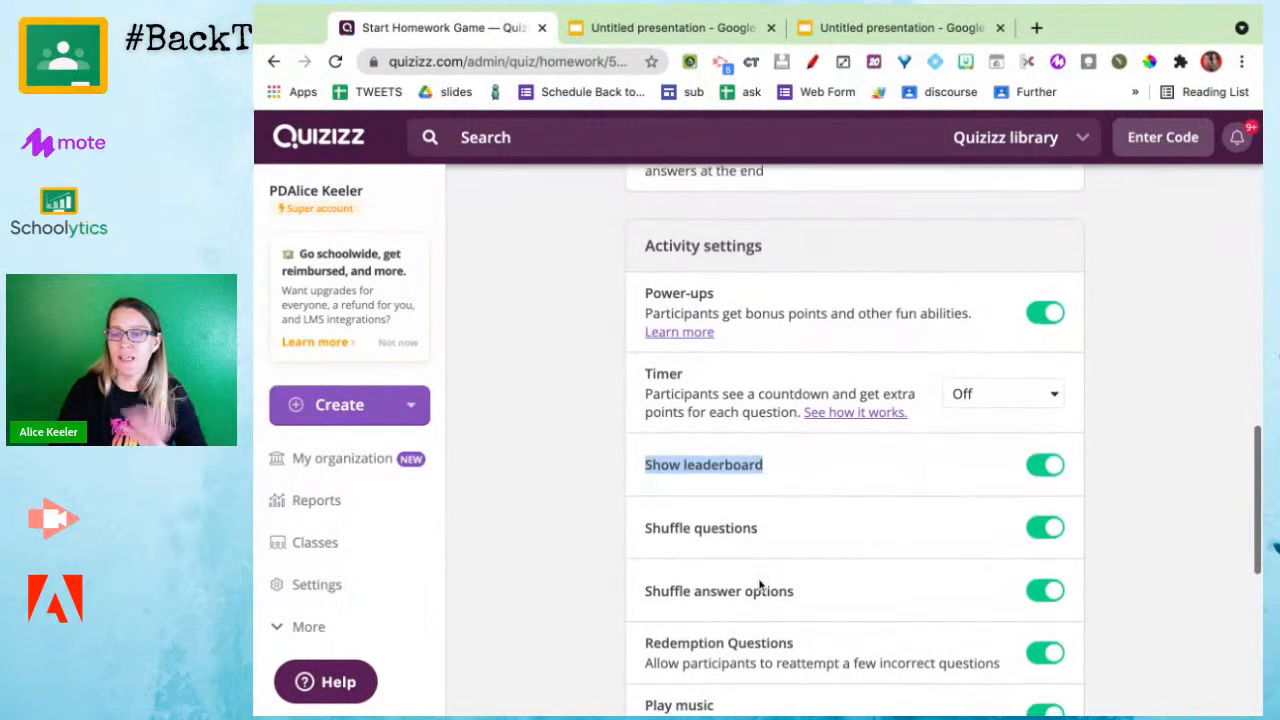
scroll(760, 585, down, 2)
triple_click(760, 495)
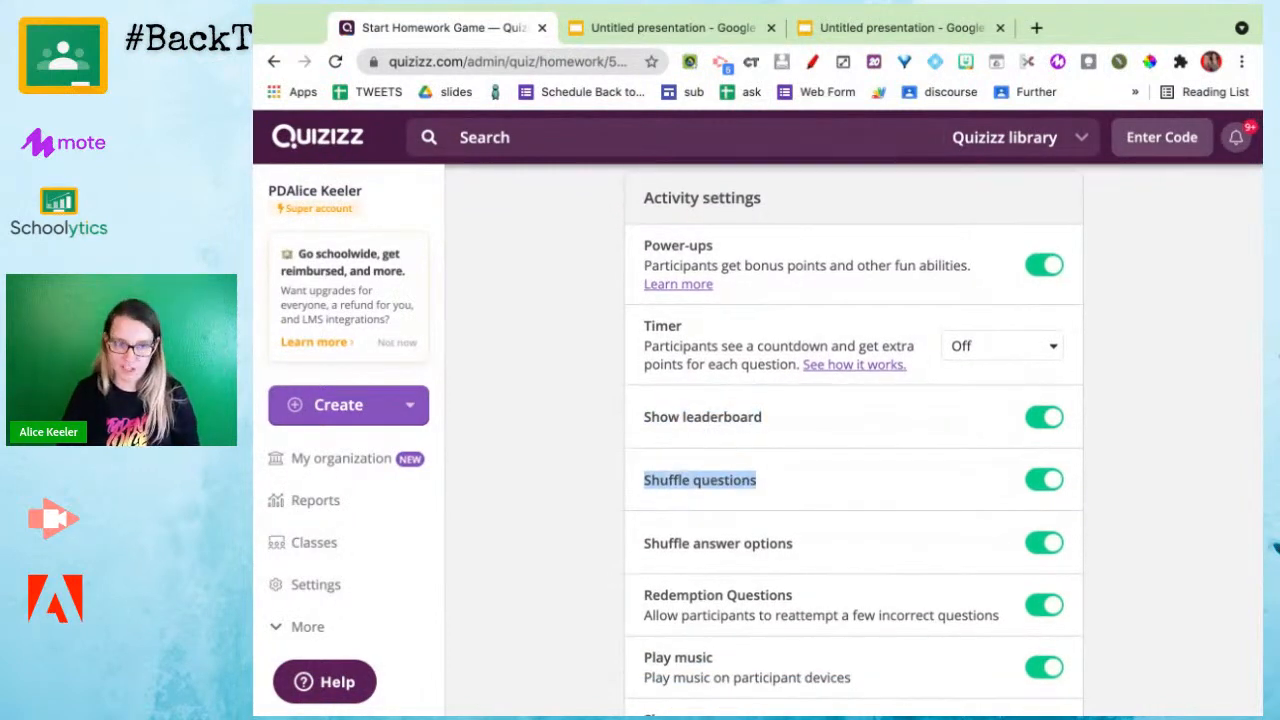
triple_click(803, 550)
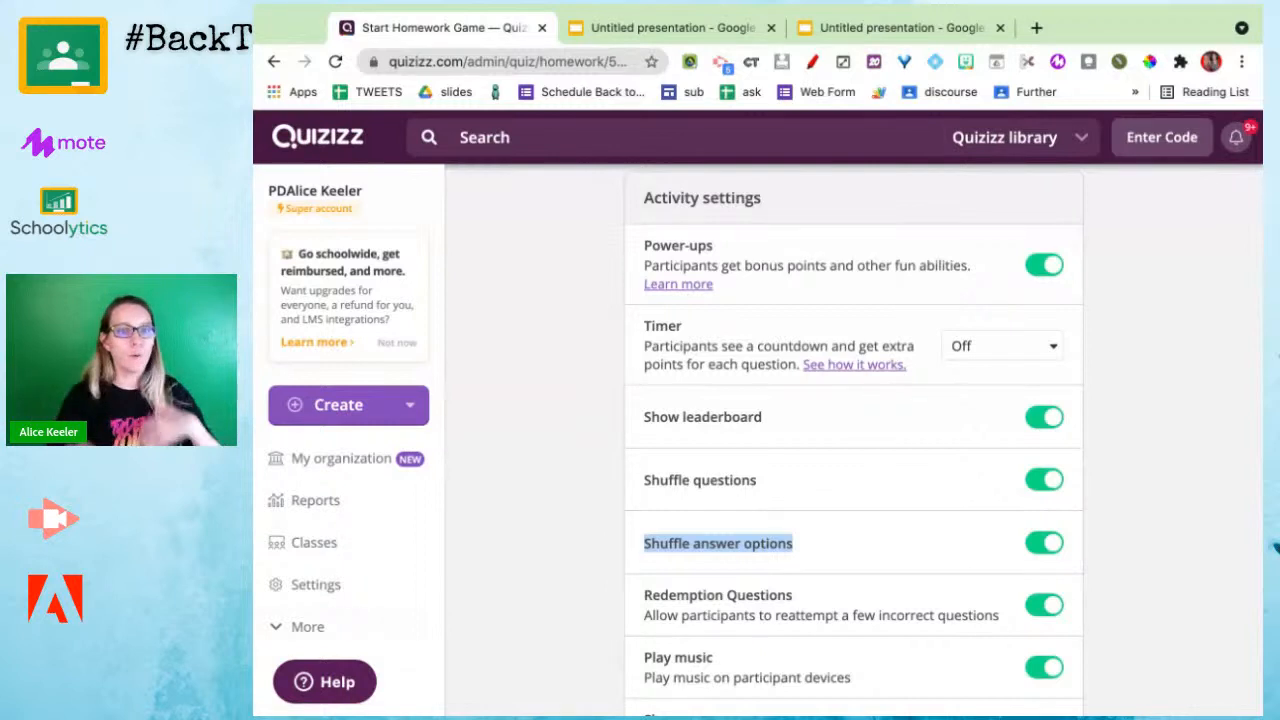
scroll(850, 450, down, 3)
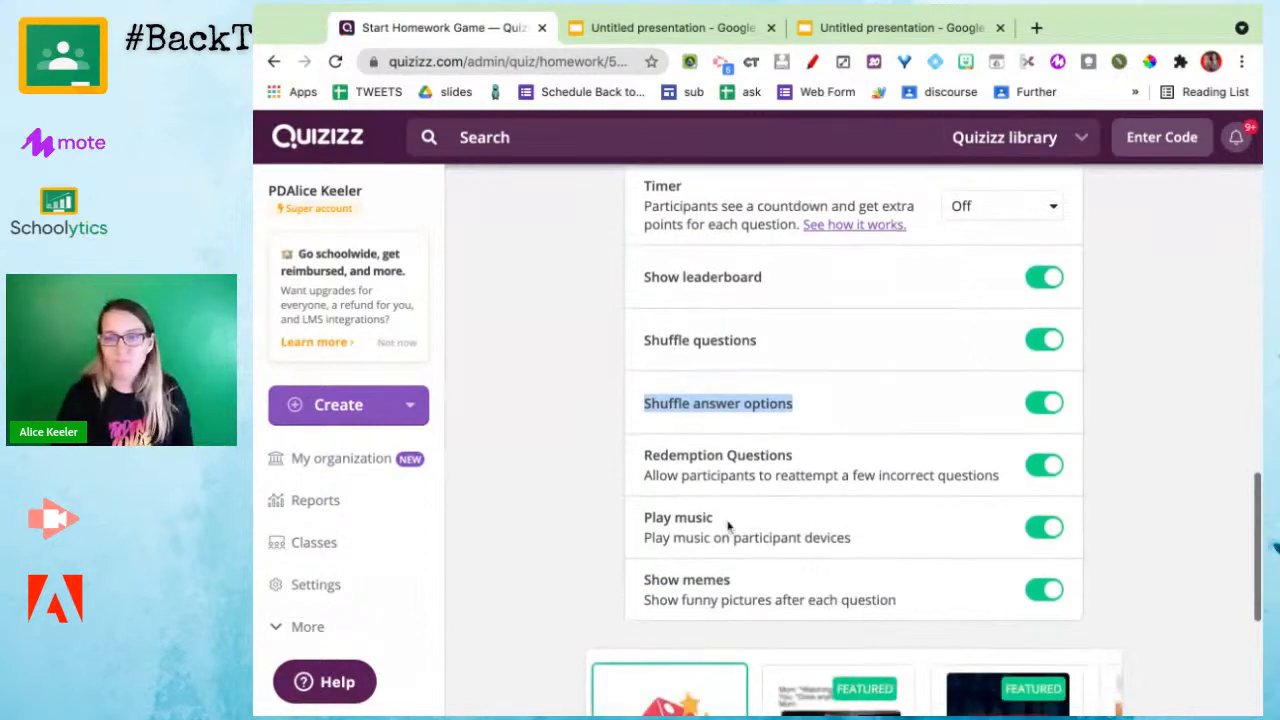
drag(776, 475, 677, 455)
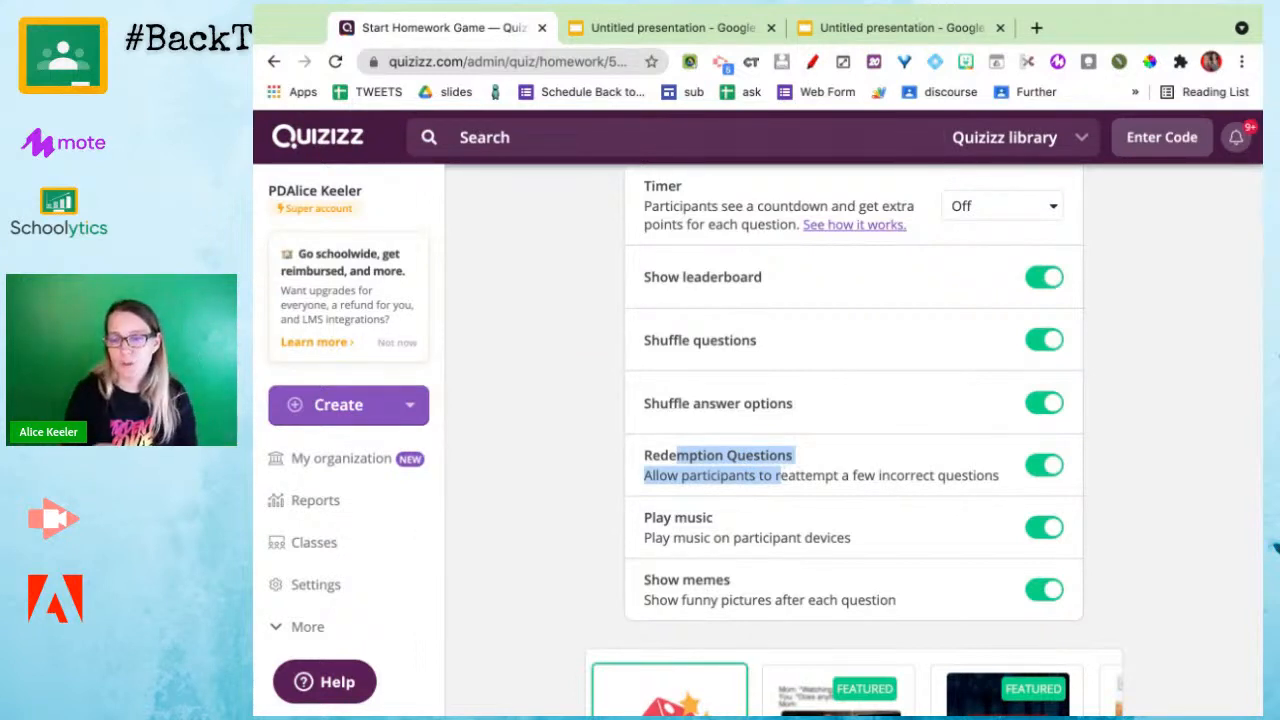
drag(742, 540, 661, 490)
scroll(668, 520, down, 1)
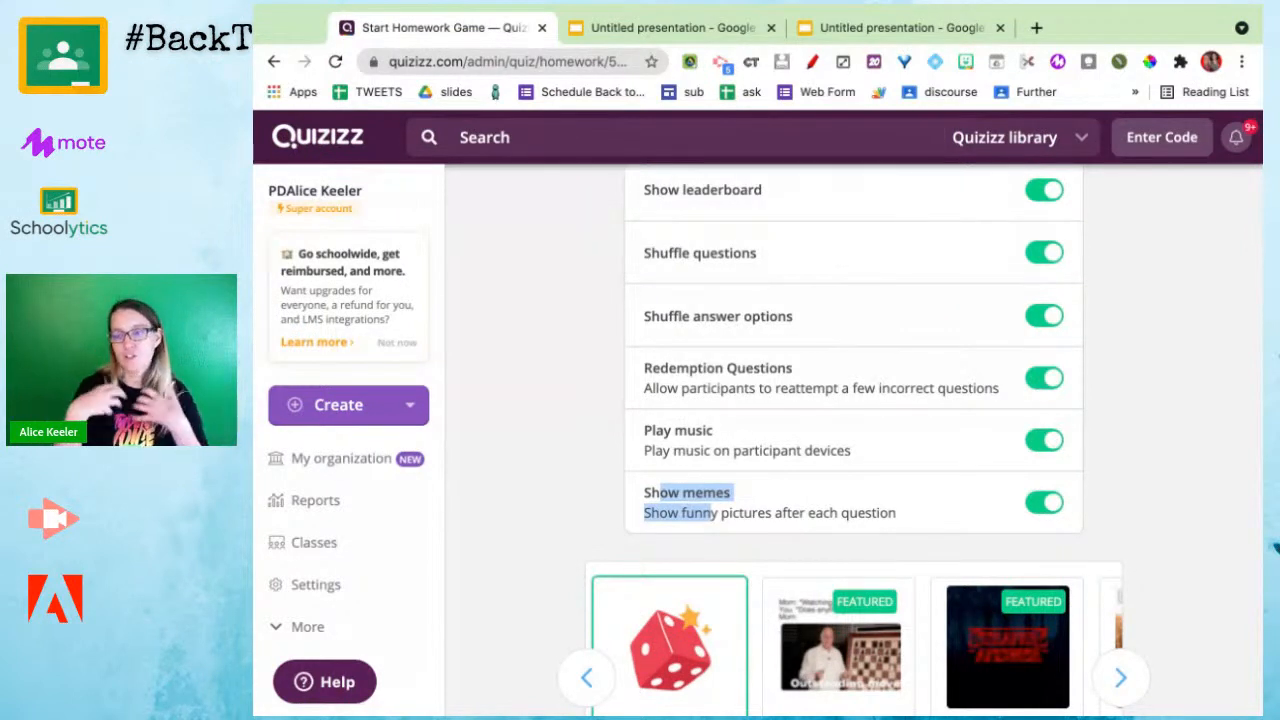
Step: Keep the Random meme set and assign the homework quiz to the class
scroll(850, 440, down, 3)
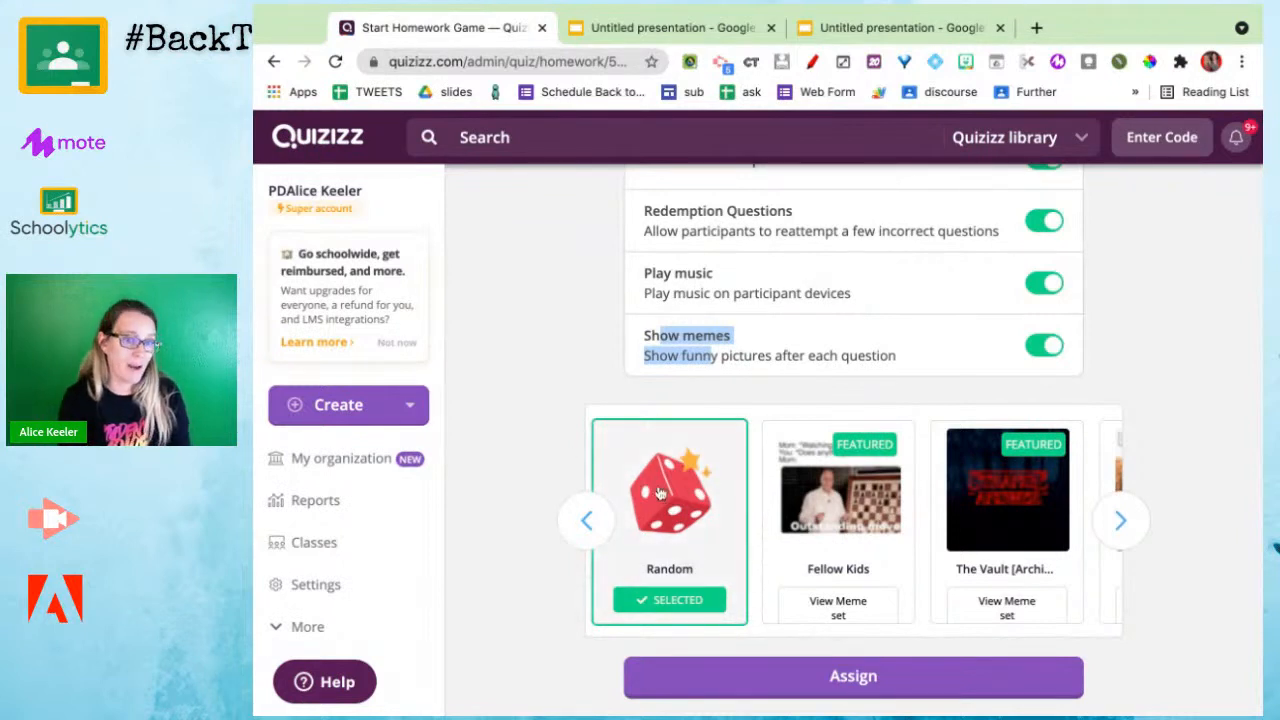
click(786, 697)
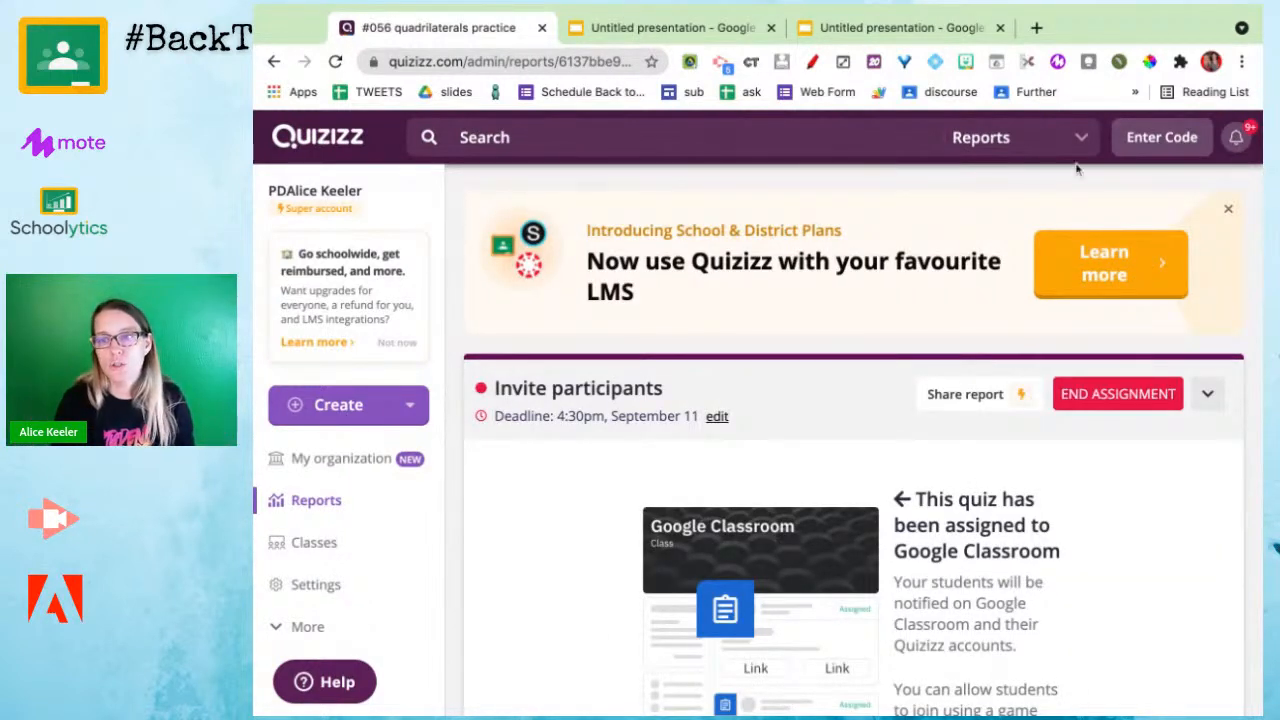
Step: Open Google Classroom at classroom.google.com in a new browser tab and go to the "sample for lesson" class
click(1036, 28)
text(classroom.google.com)
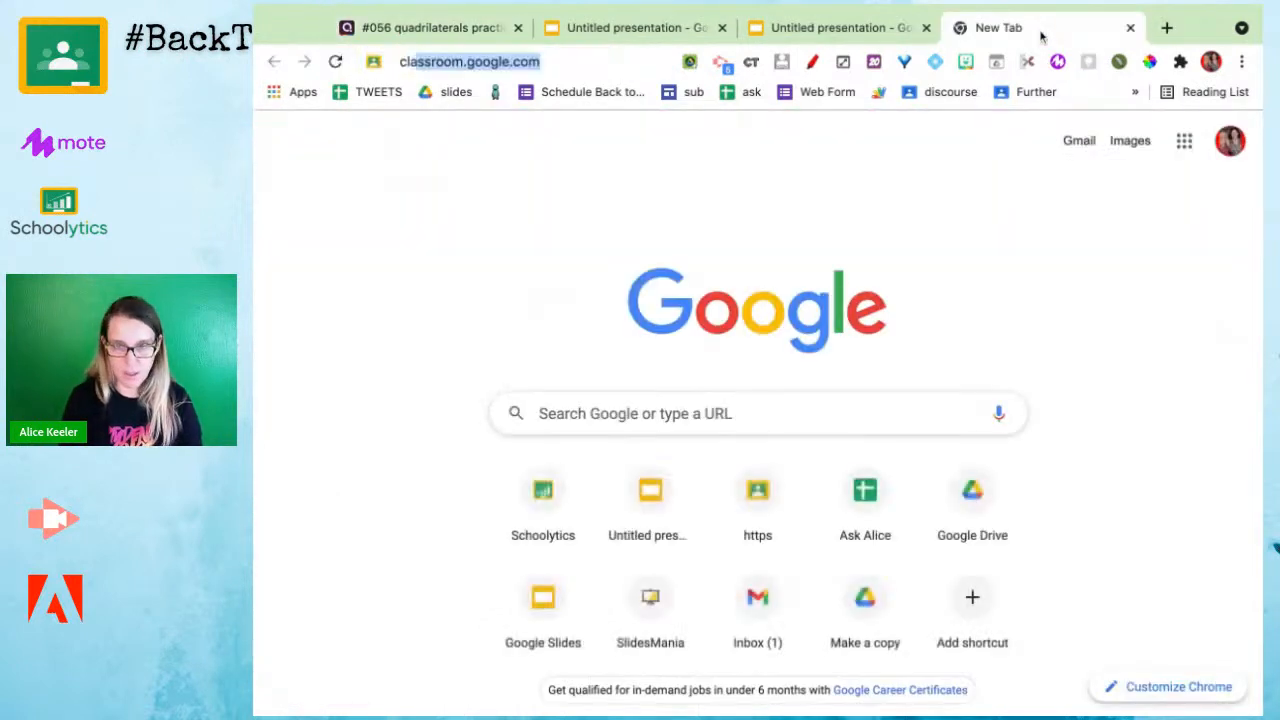
key(Return)
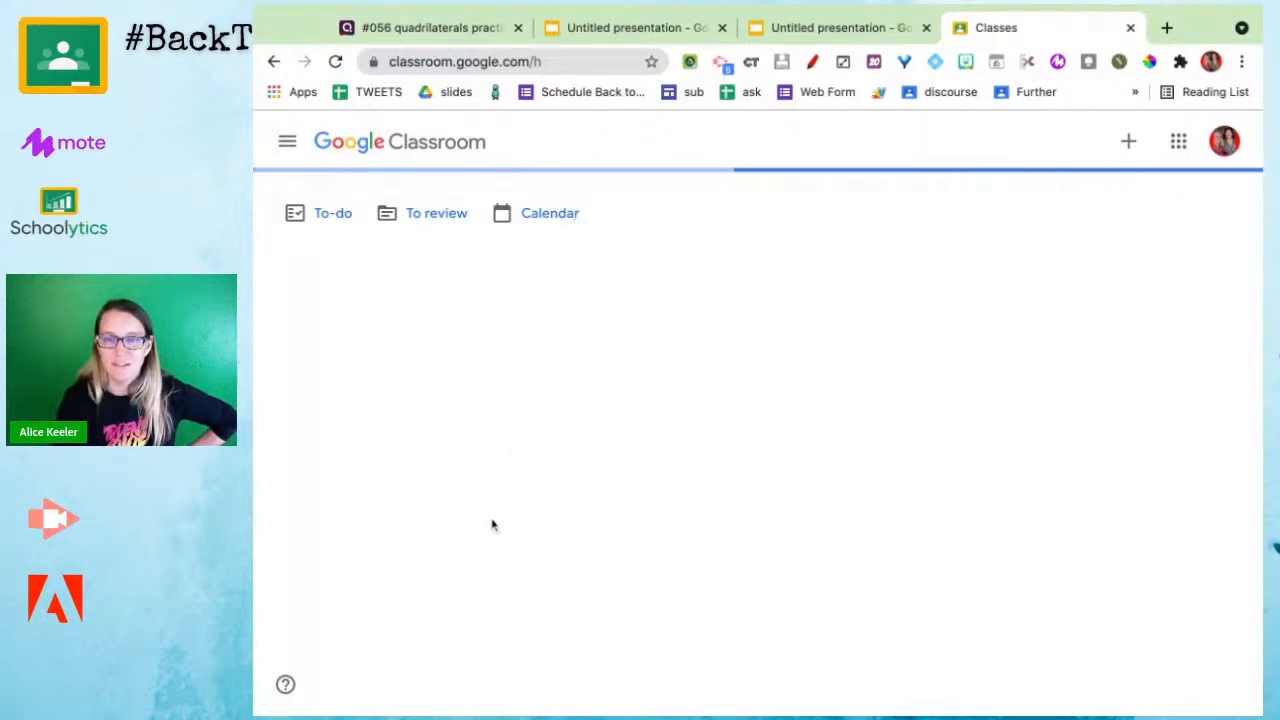
click(285, 145)
scroll(345, 515, down, 4)
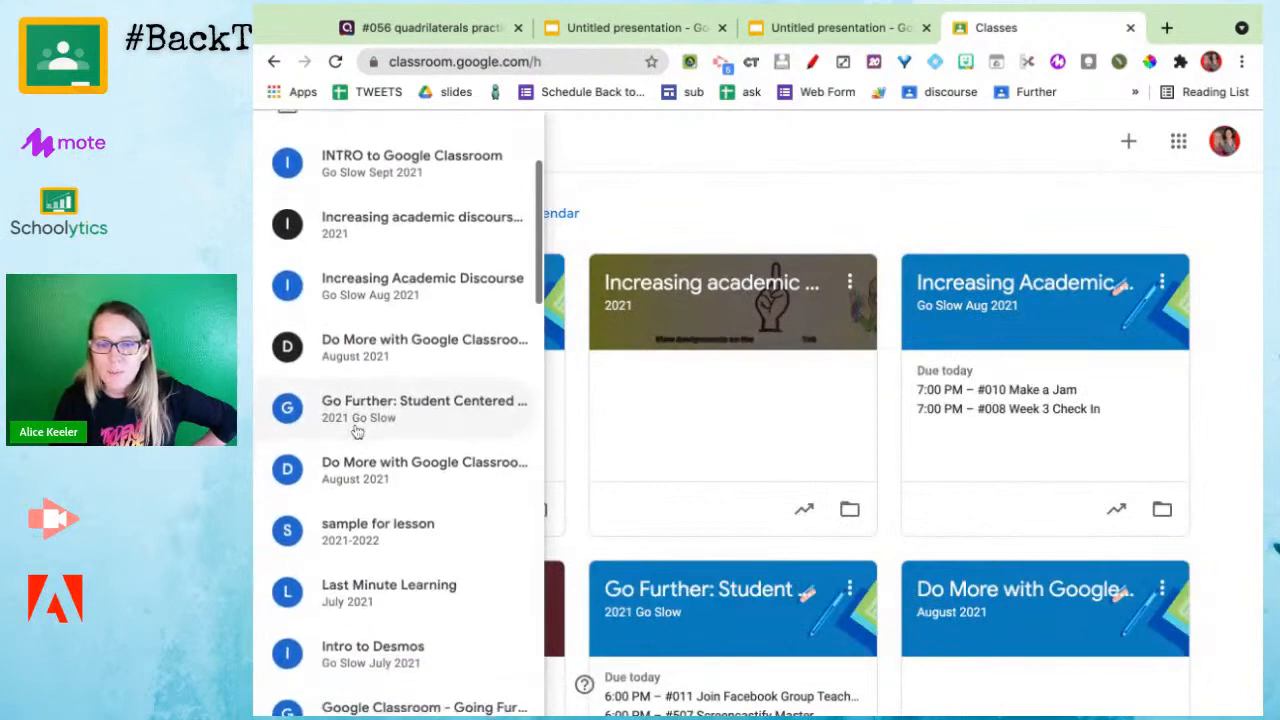
click(345, 522)
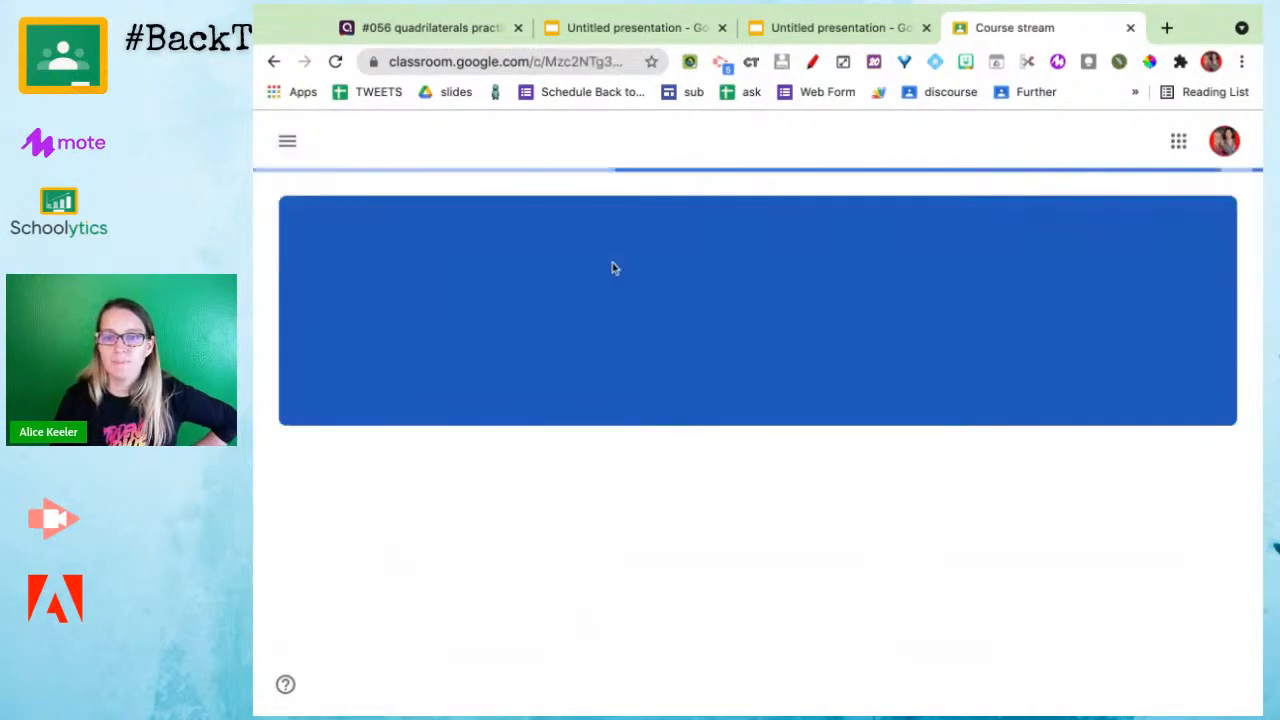
Step: On the class's Classwork page, move the "#056 quadrilaterals practice" assignment into the first topic, above "#011 Find an Activity"
scroll(606, 650, down, 1)
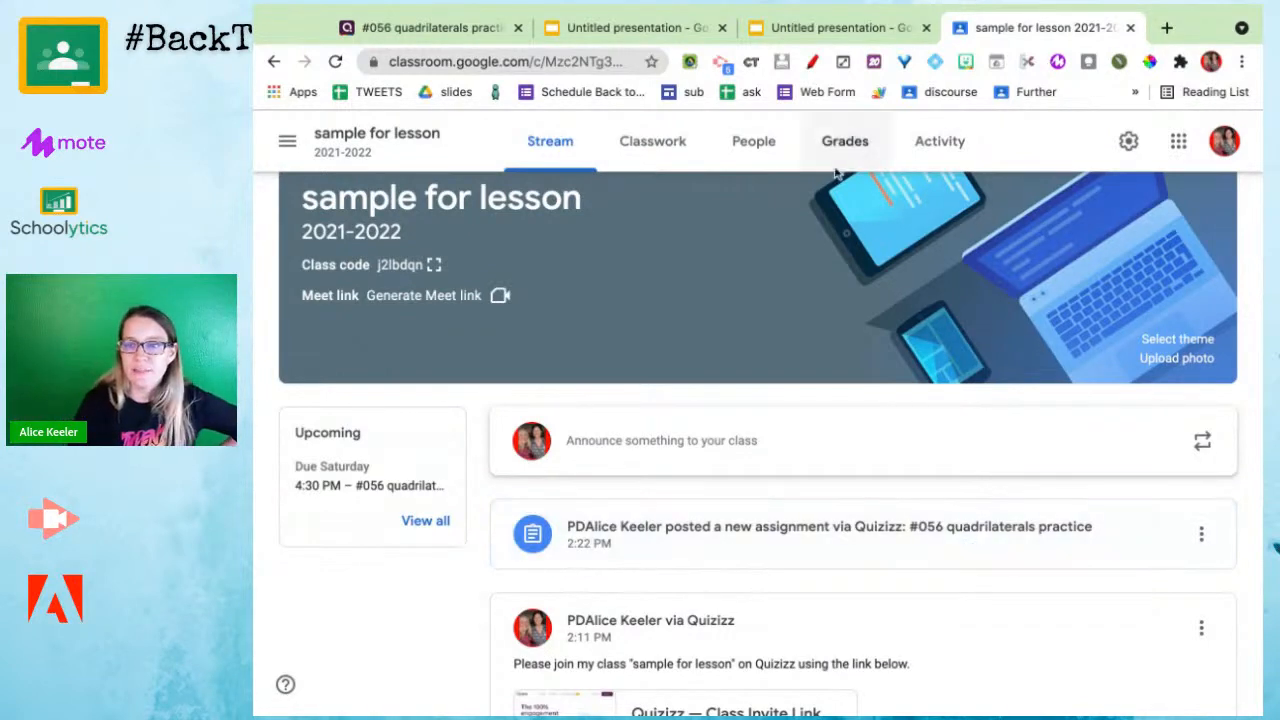
click(633, 158)
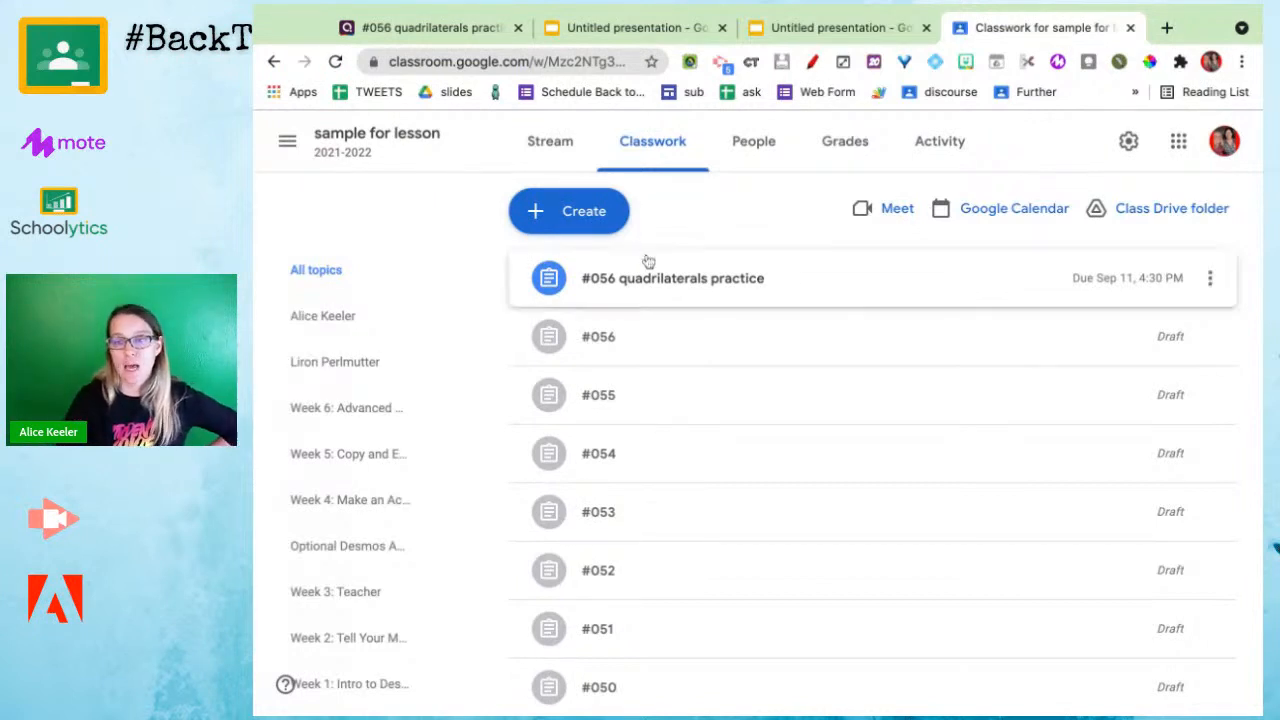
drag(646, 257, 646, 277)
scroll(646, 277, down, 5)
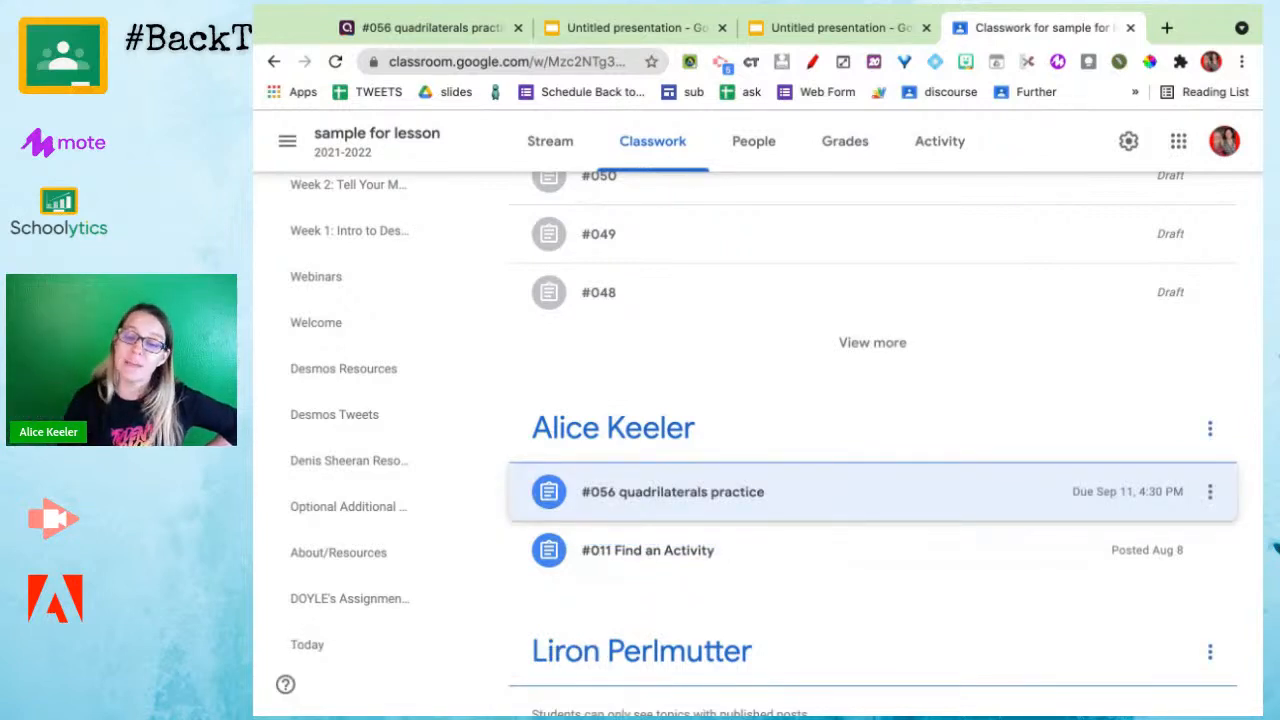
Step: Open the "#056 quadrilaterals practice" assignment for editing, check its details and Quizizz links, and save it
click(1210, 491)
click(1152, 500)
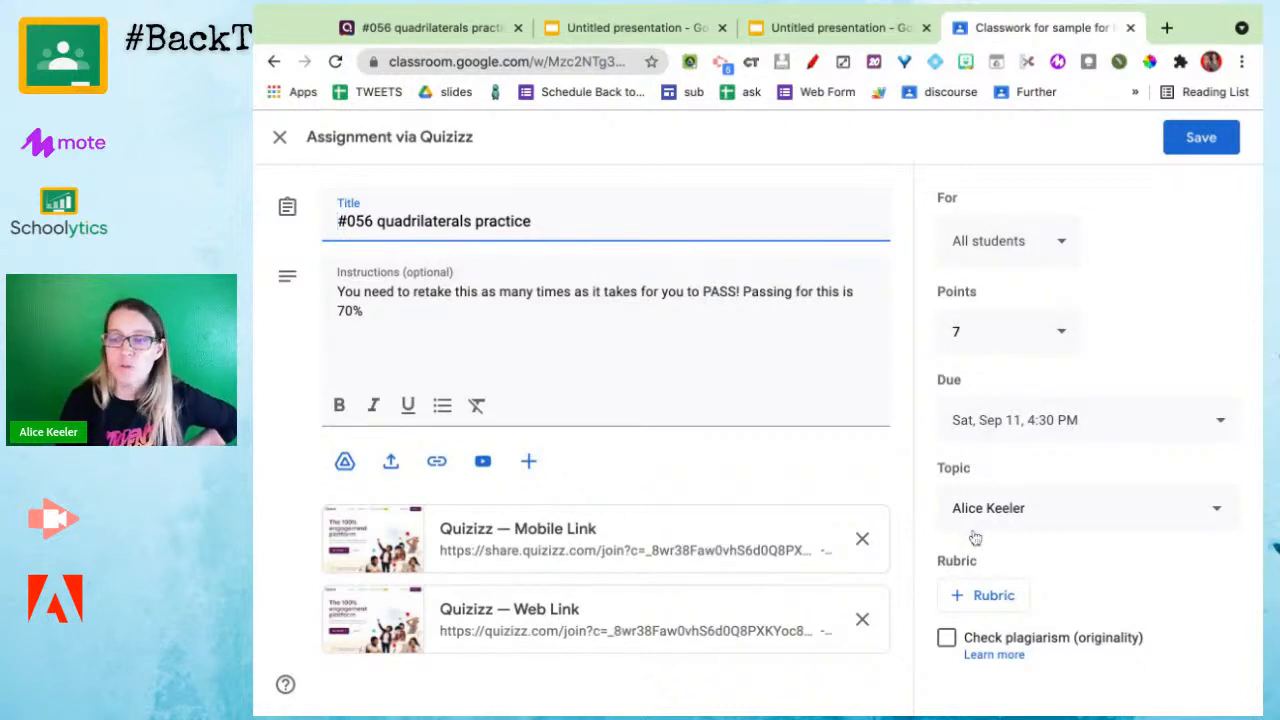
click(597, 485)
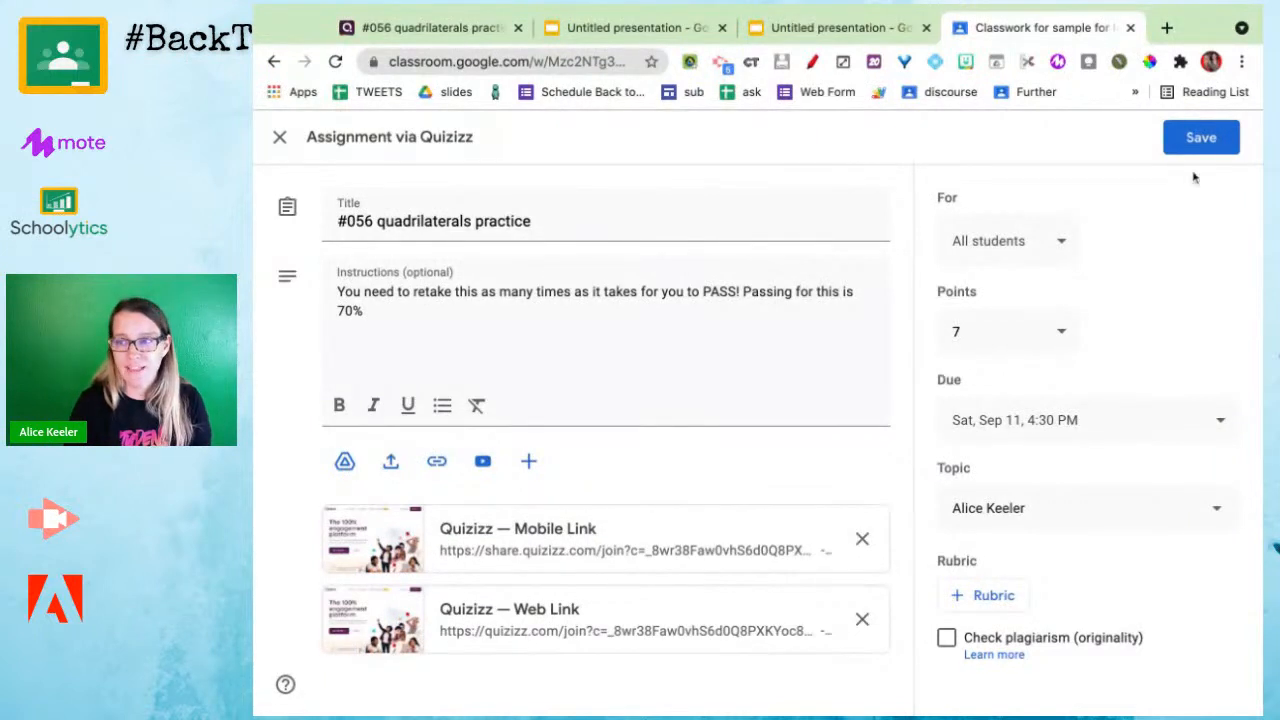
click(1200, 139)
Step: Switch back to Quizizz, search the library for "pronouns" and open the "Pronouns, Pronouns, Pronouns" quiz
click(498, 14)
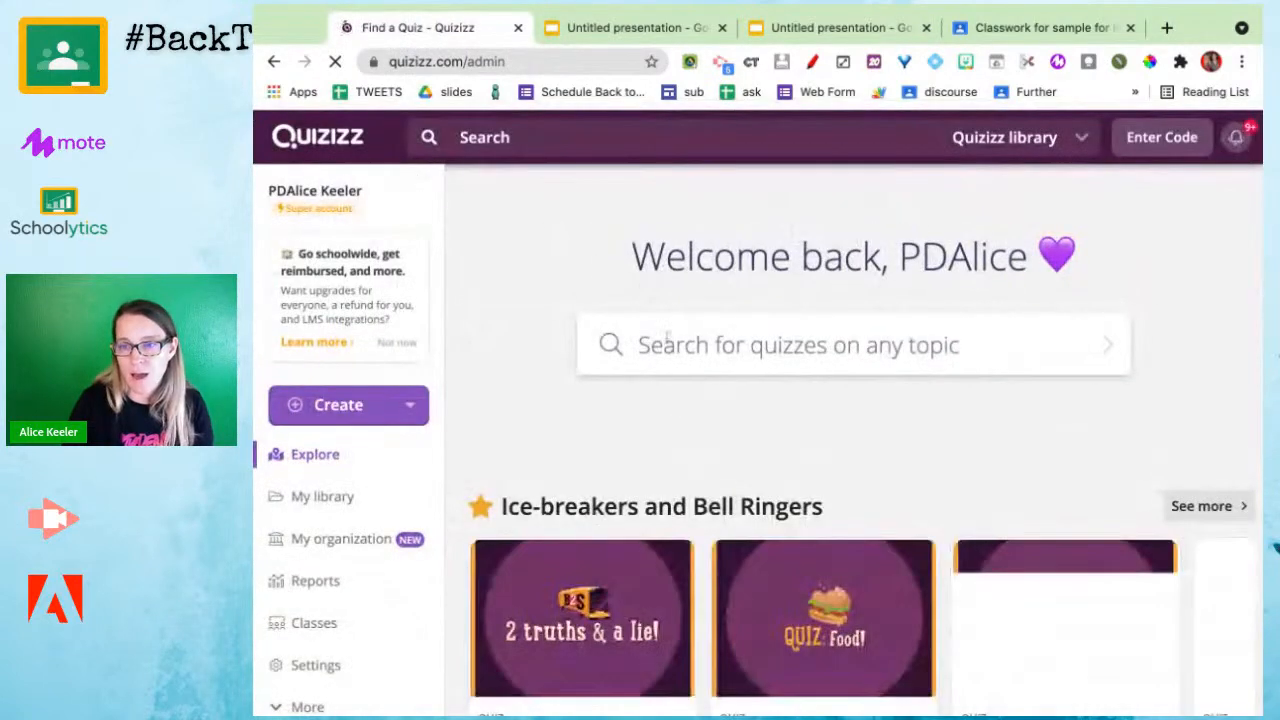
click(675, 350)
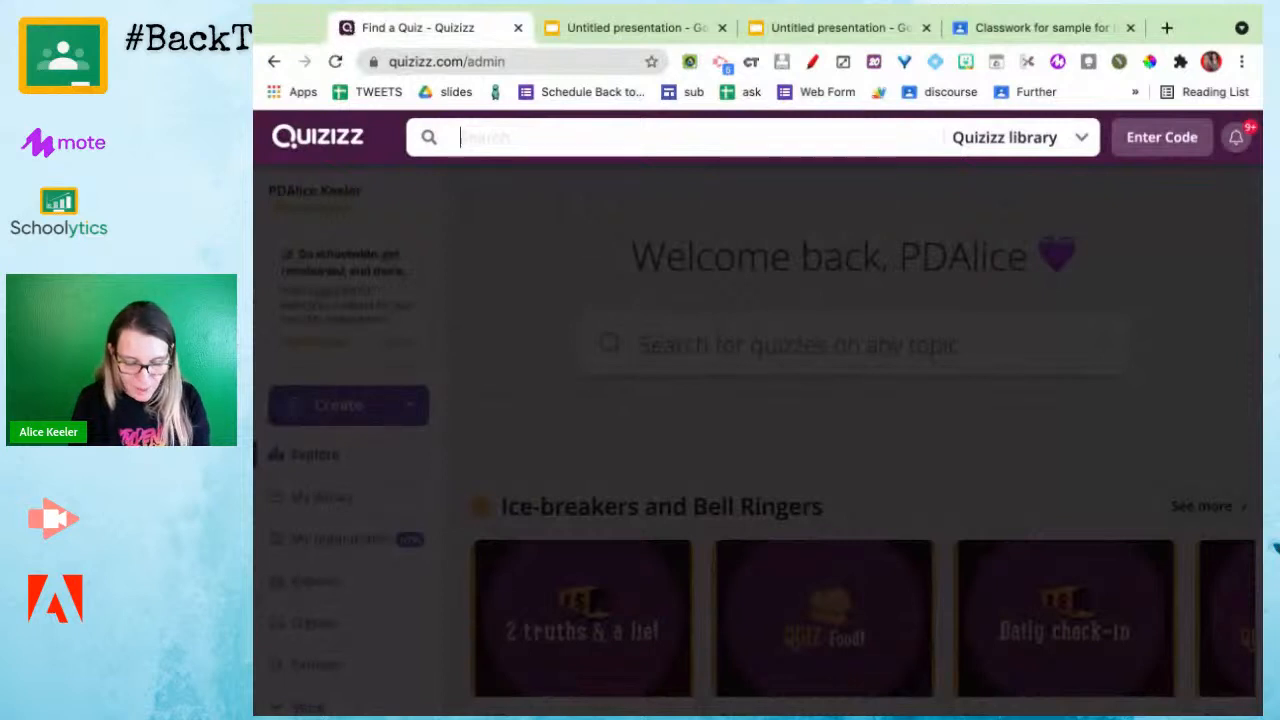
text(pronouns)
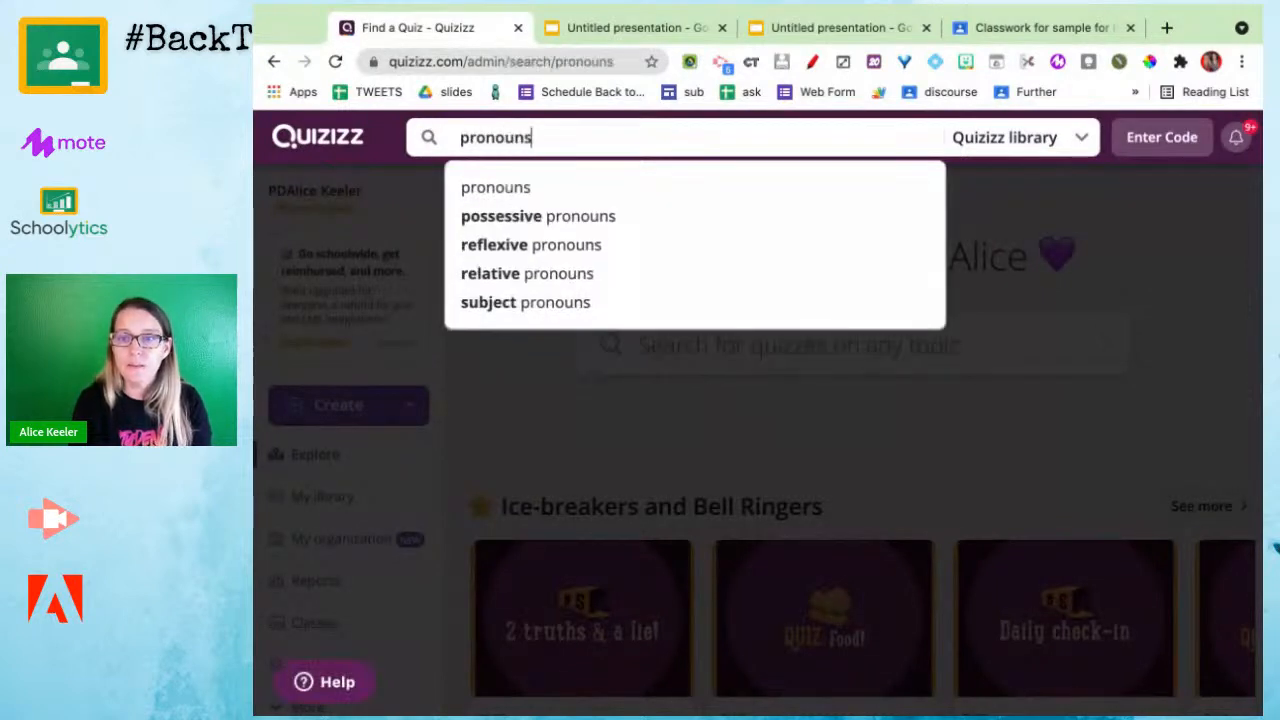
key(Return)
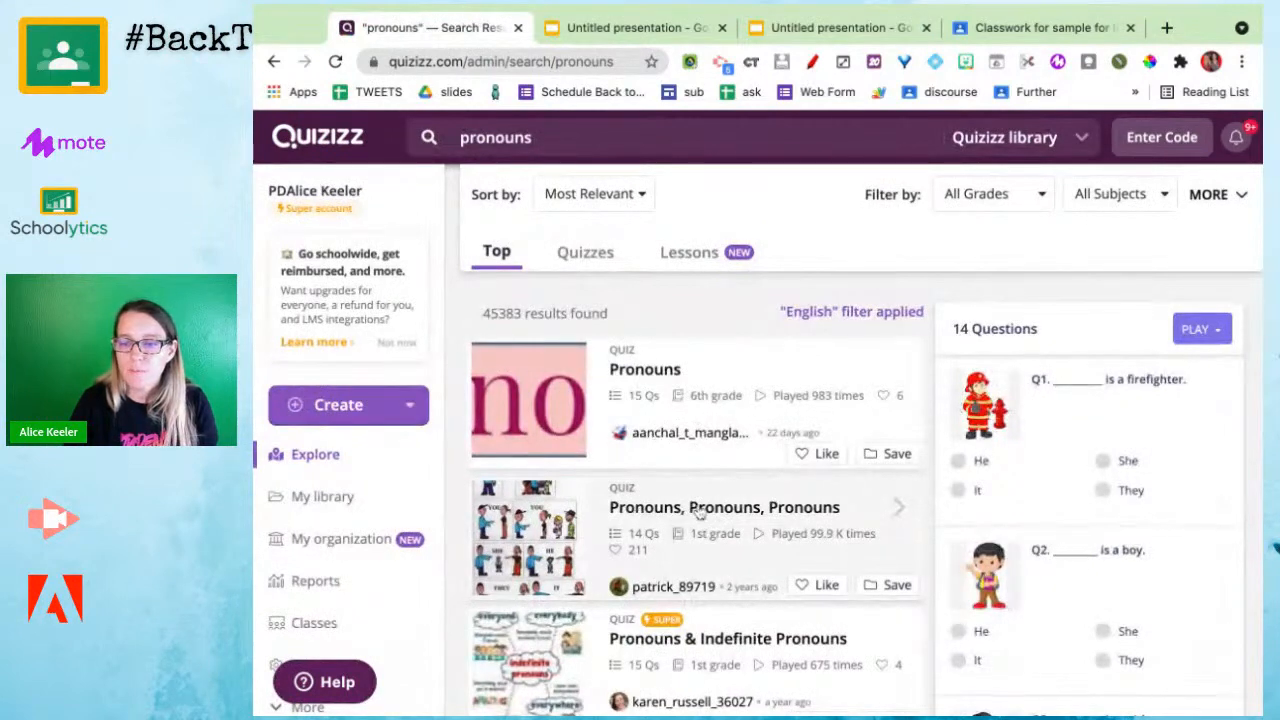
click(698, 512)
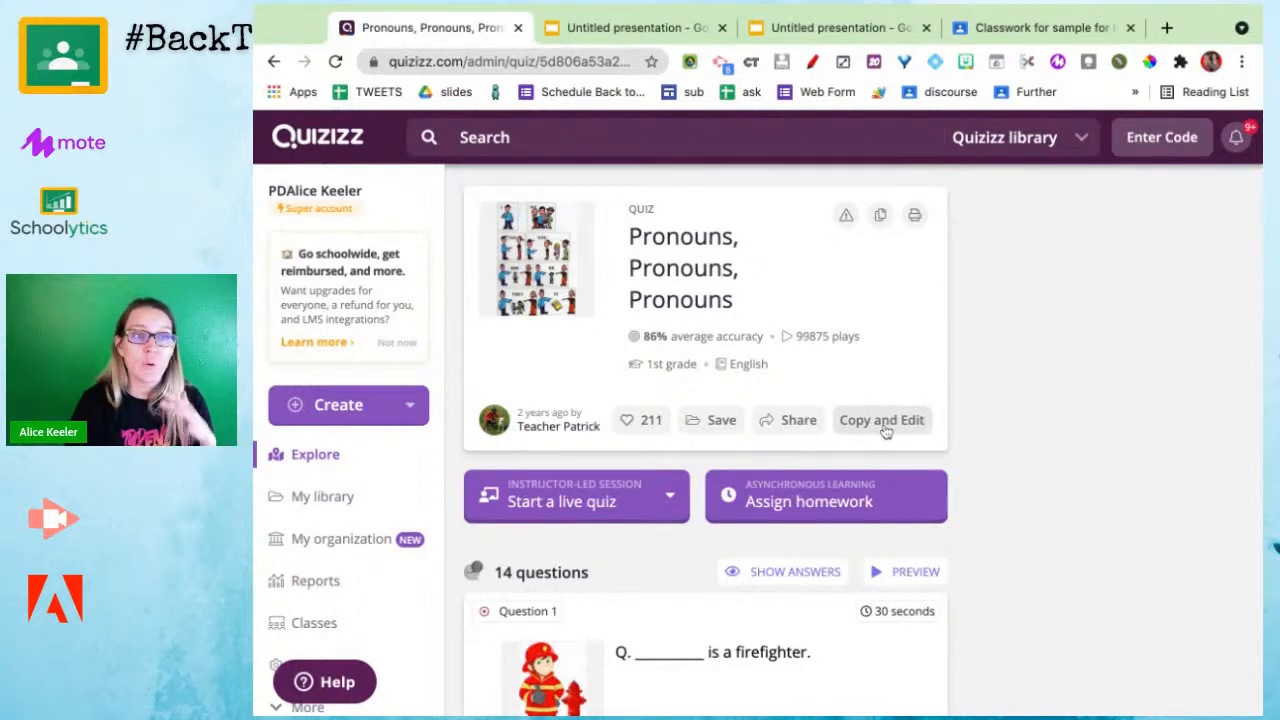
Step: Assign the "Pronouns, Pronouns, Pronouns" quiz as homework with a custom deadline date of Friday, September 10
click(766, 507)
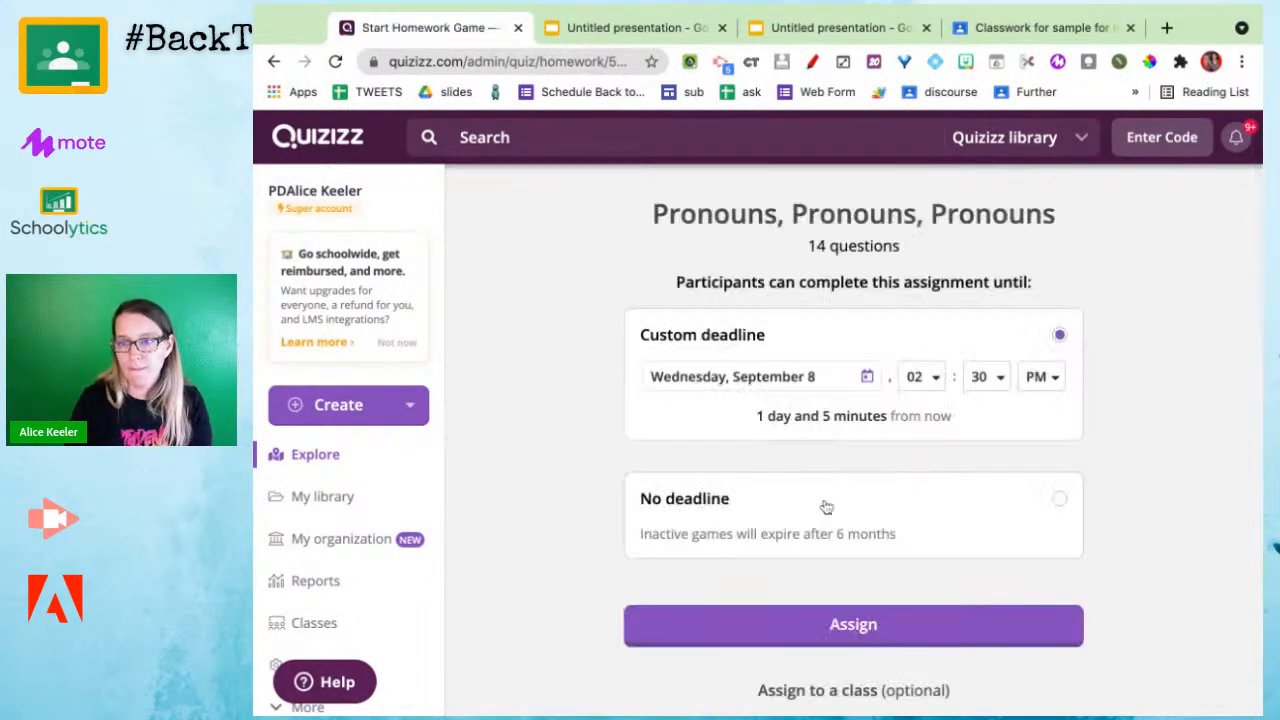
click(868, 378)
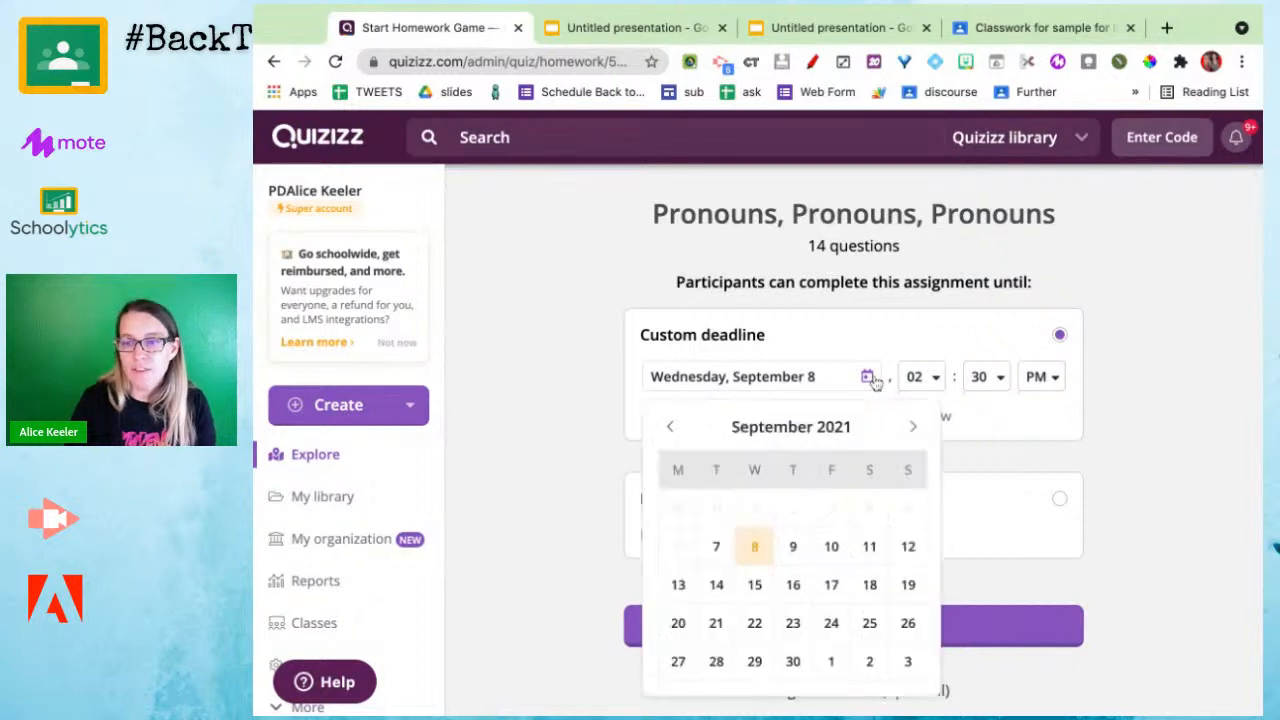
click(836, 550)
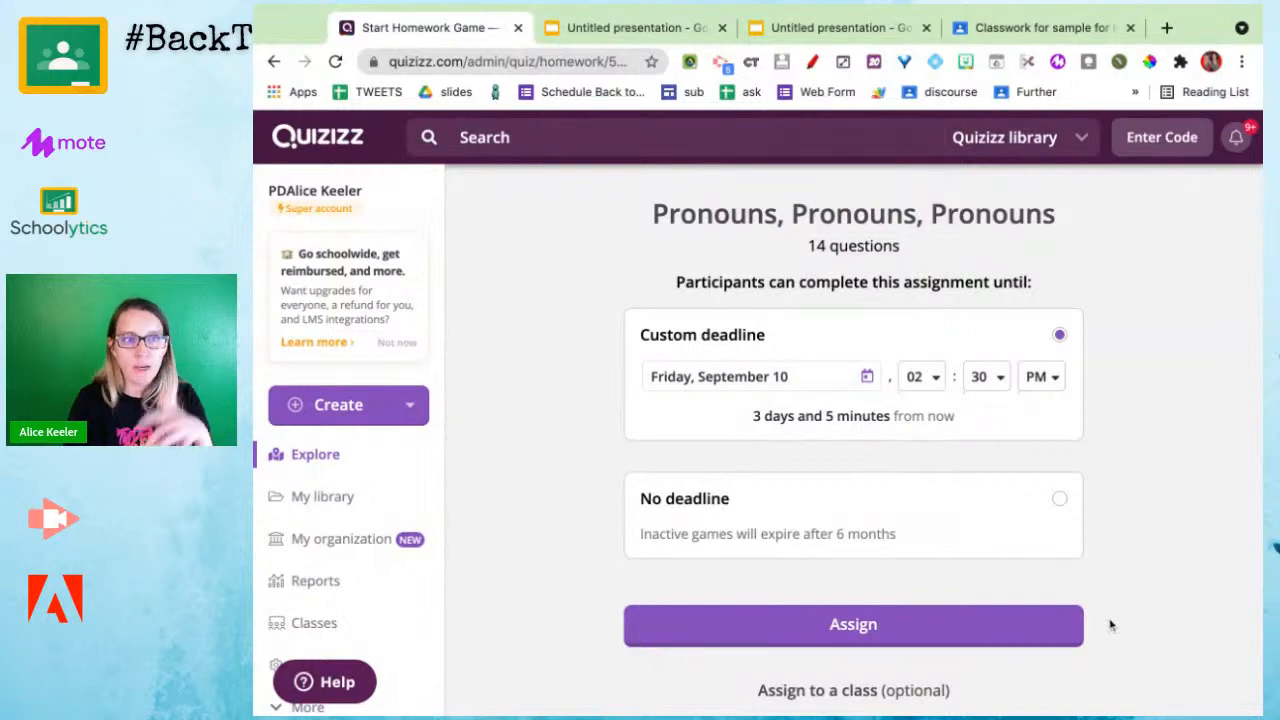
Step: Choose the "sample for lesson" class for the homework and set its grading to Out of 20
scroll(1190, 565, down, 3)
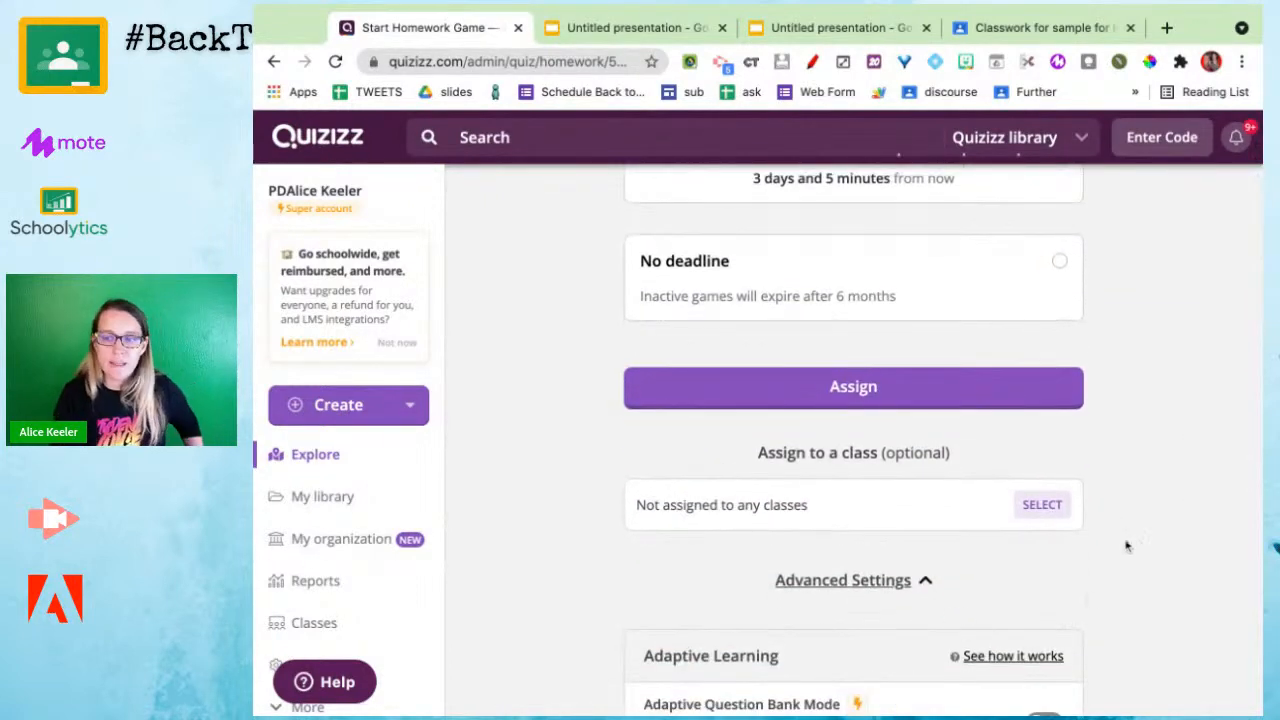
click(1030, 514)
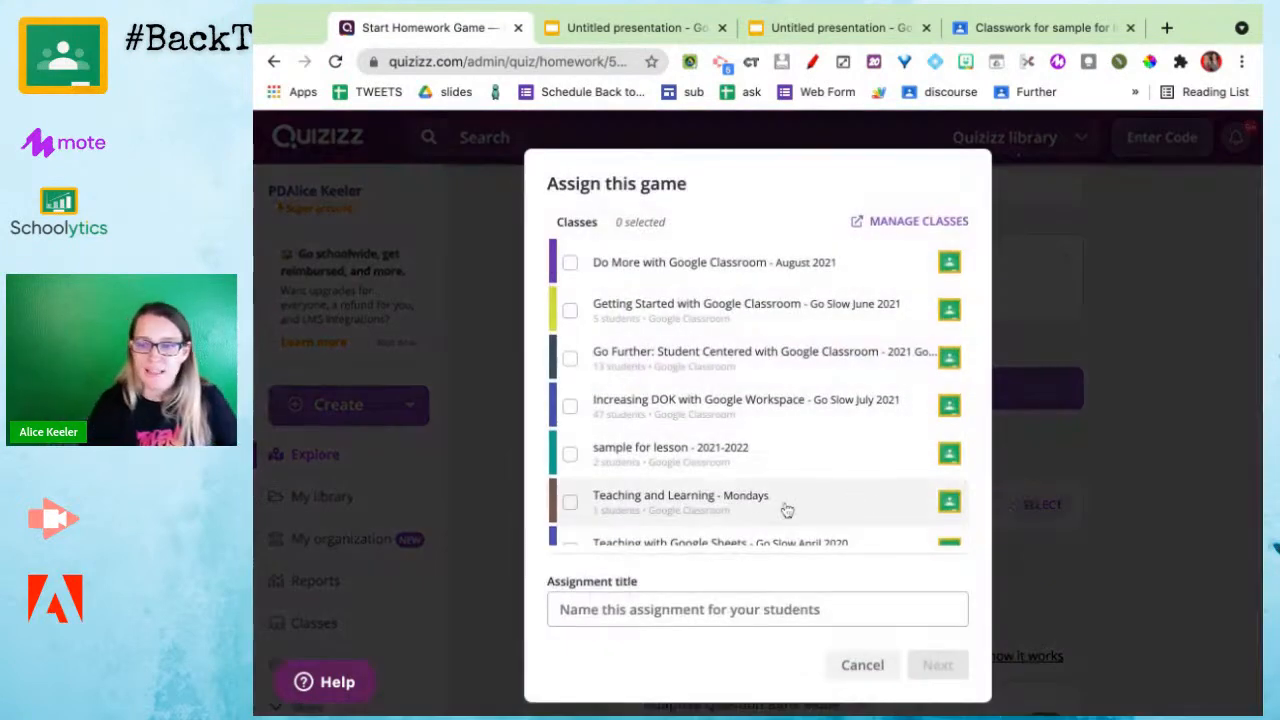
click(594, 455)
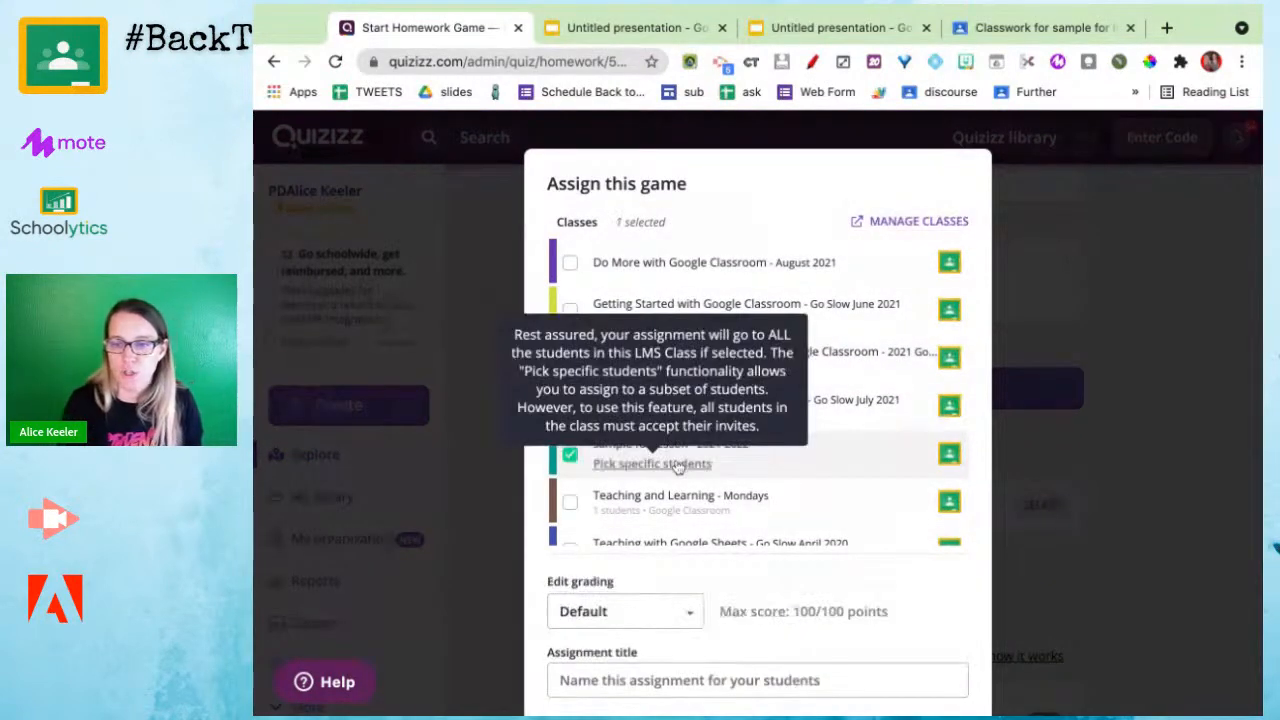
click(652, 614)
click(625, 682)
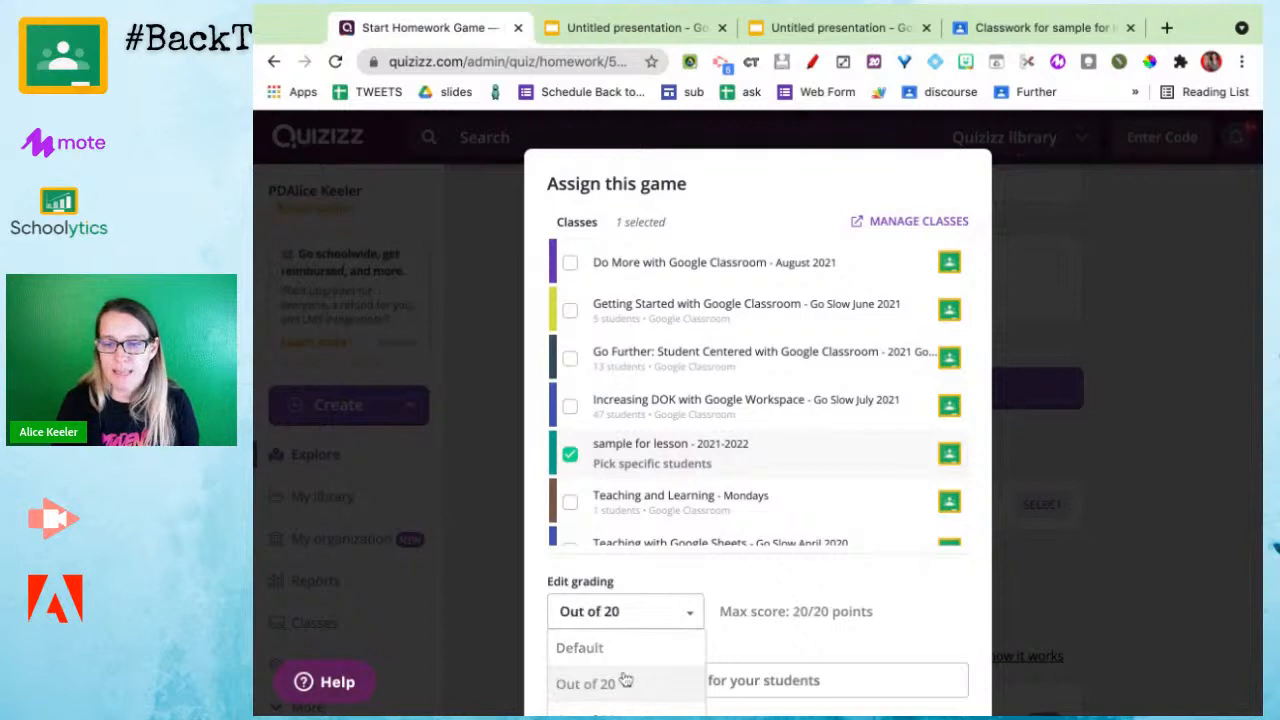
Step: Title the assignment "#096 Do this quizizz"
scroll(716, 628, down, 1)
scroll(716, 628, down, 2)
click(825, 609)
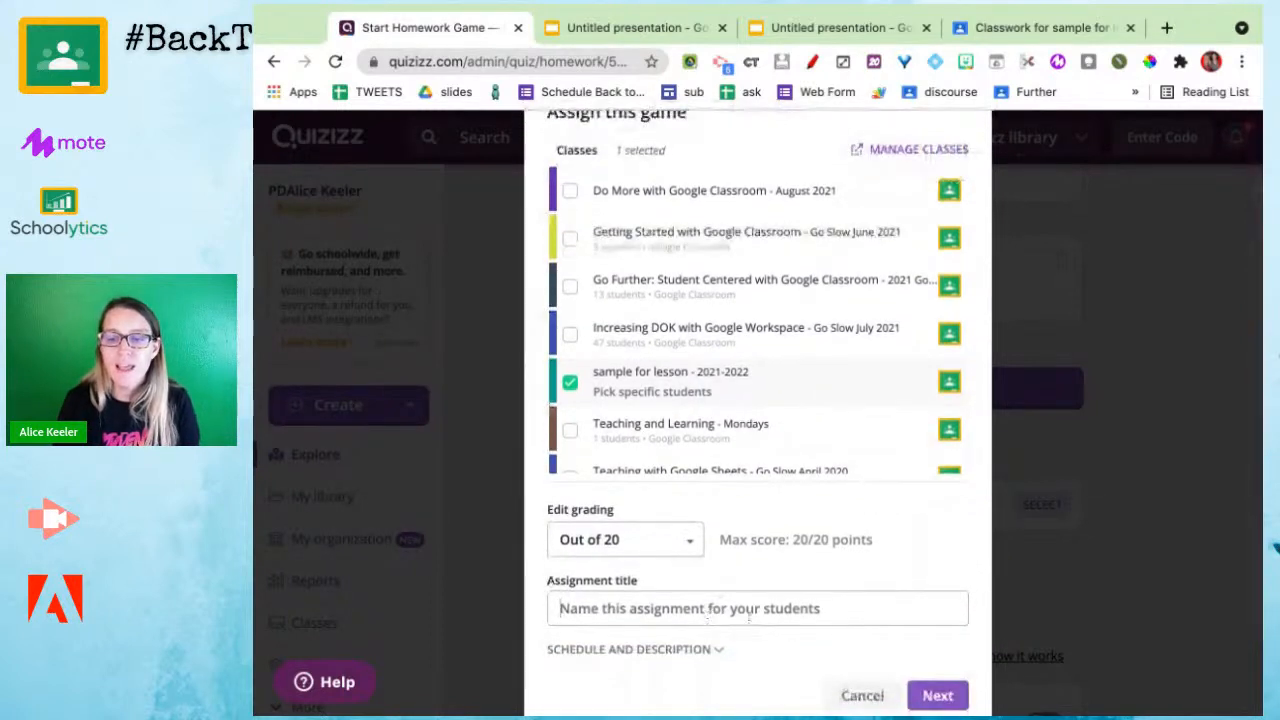
text(#)
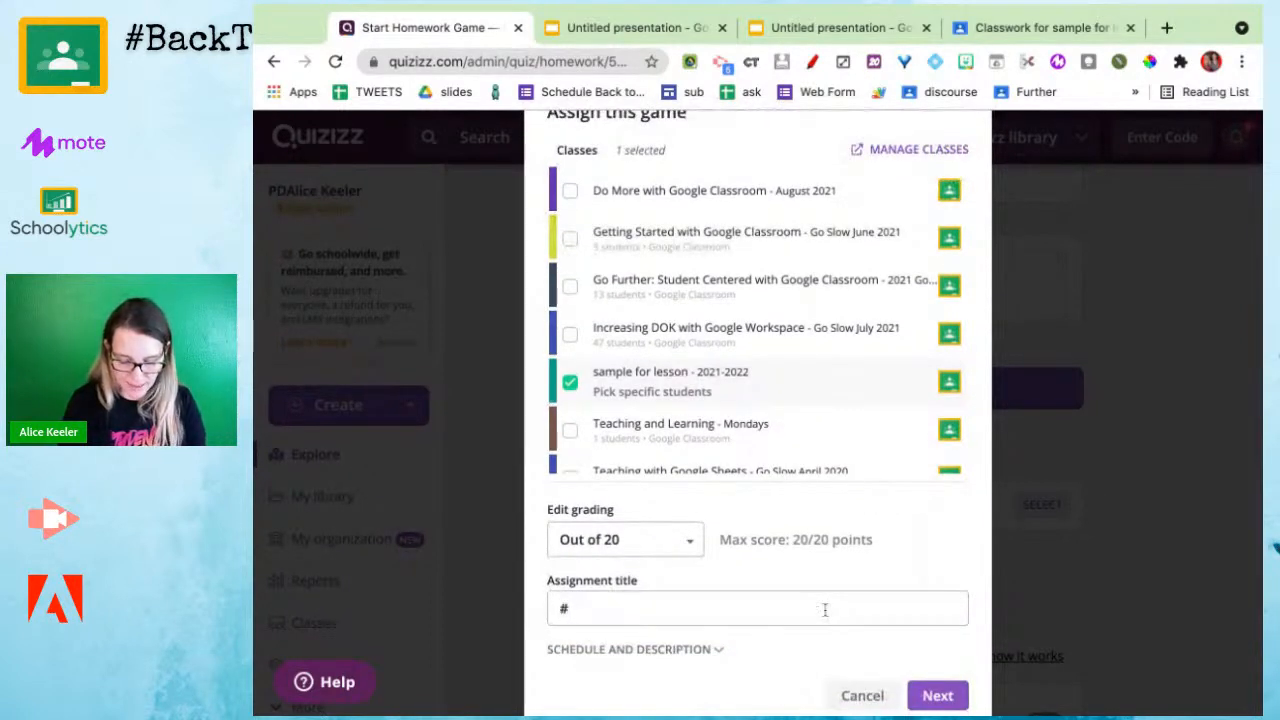
text(096 D)
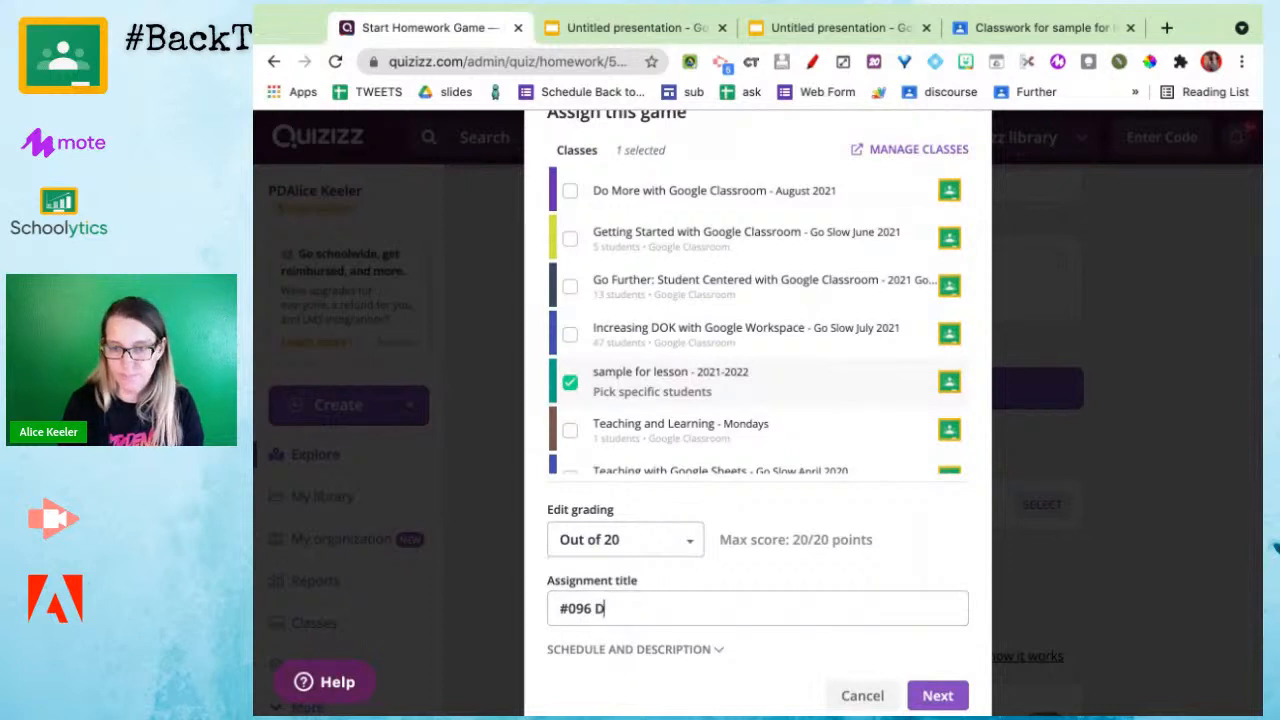
text(o this quizizz)
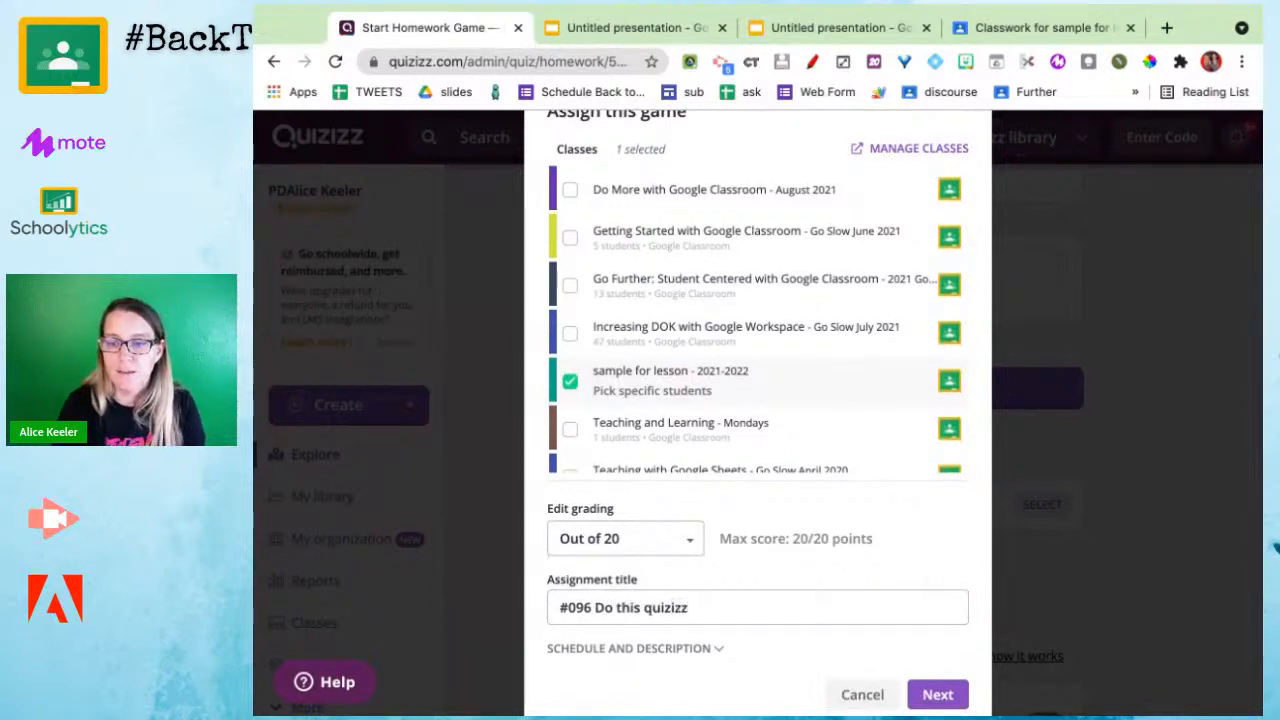
Step: Expand the schedule and description options and enter the assignment description "You will get at least 80%"
scroll(788, 603, down, 1)
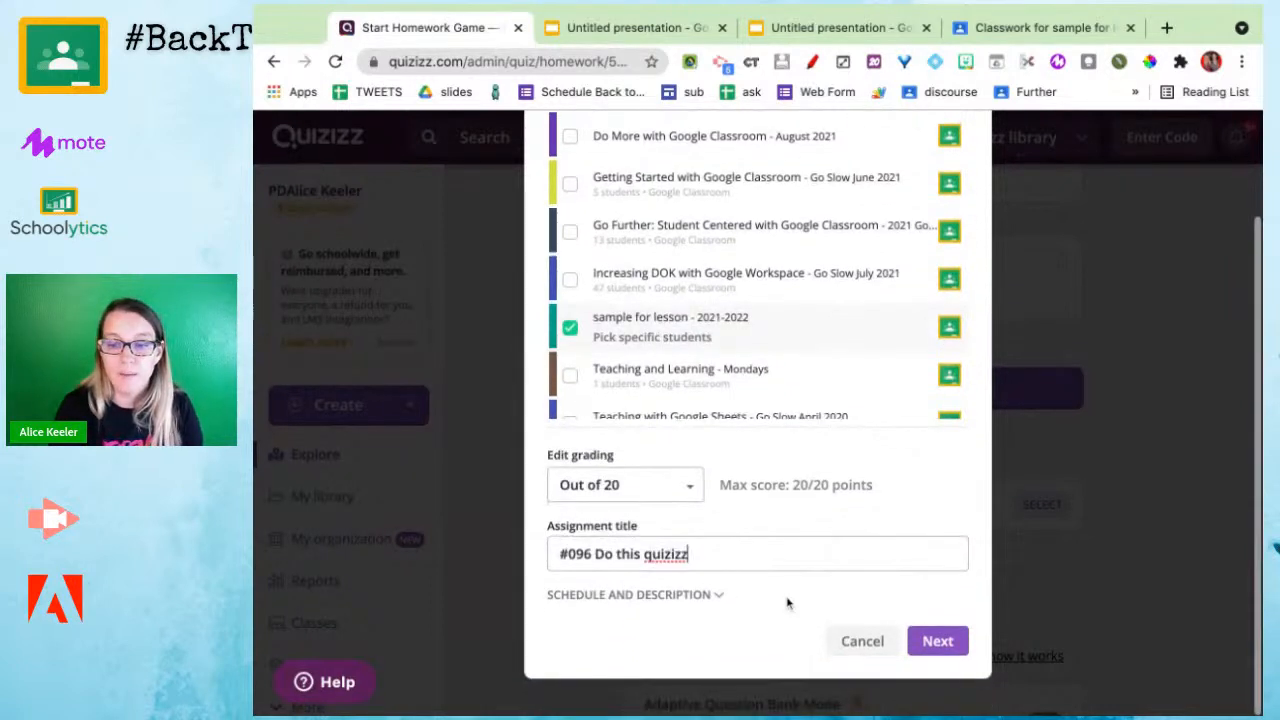
click(680, 598)
scroll(680, 605, down, 2)
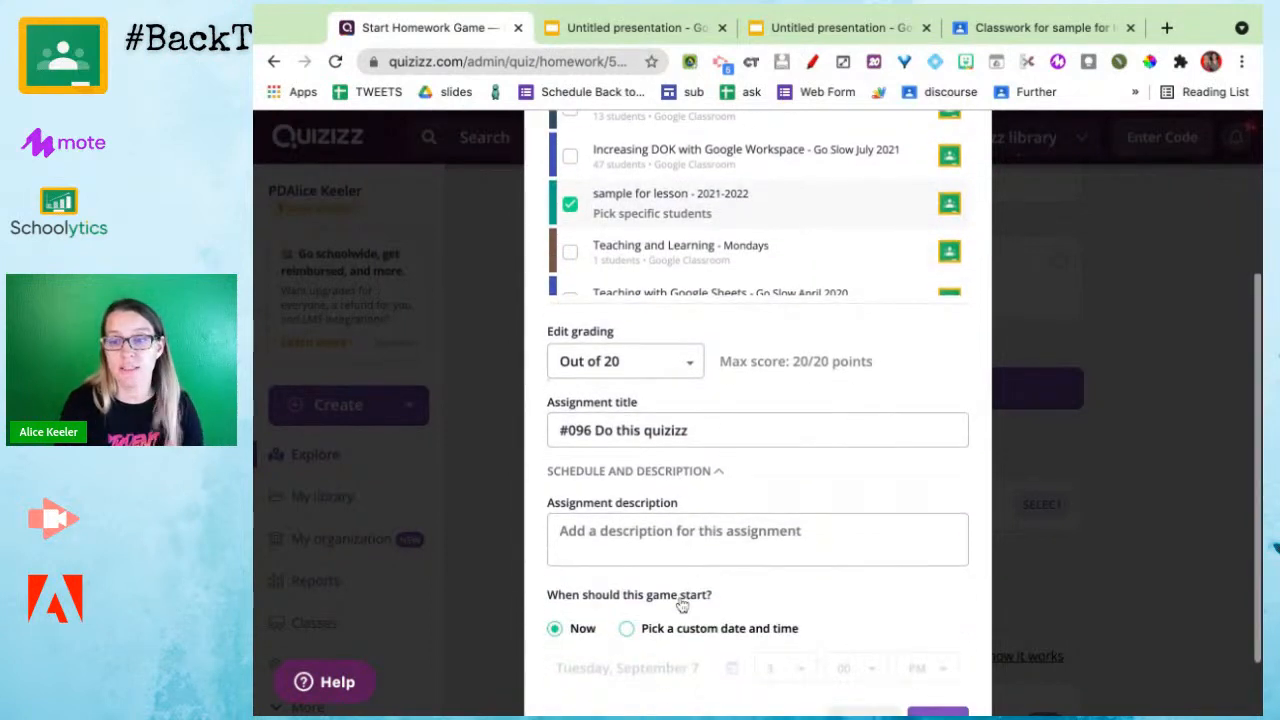
click(680, 535)
text(You will get at l)
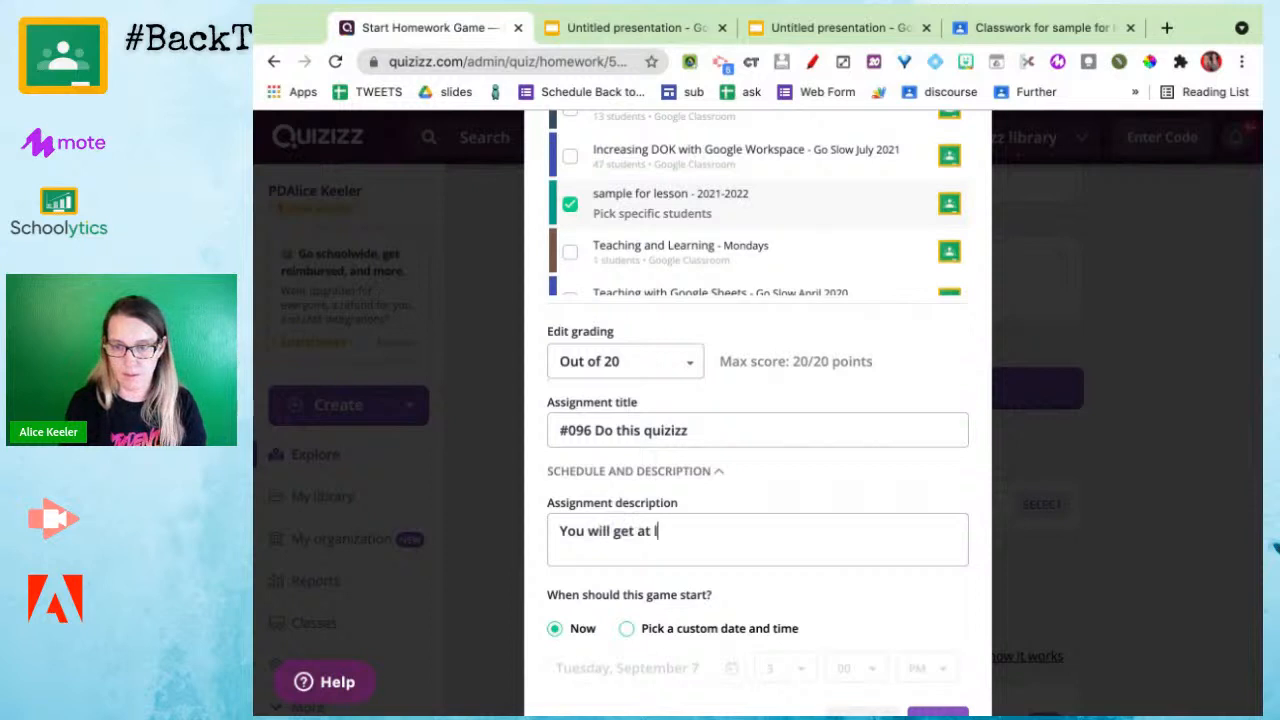
text(east 80%)
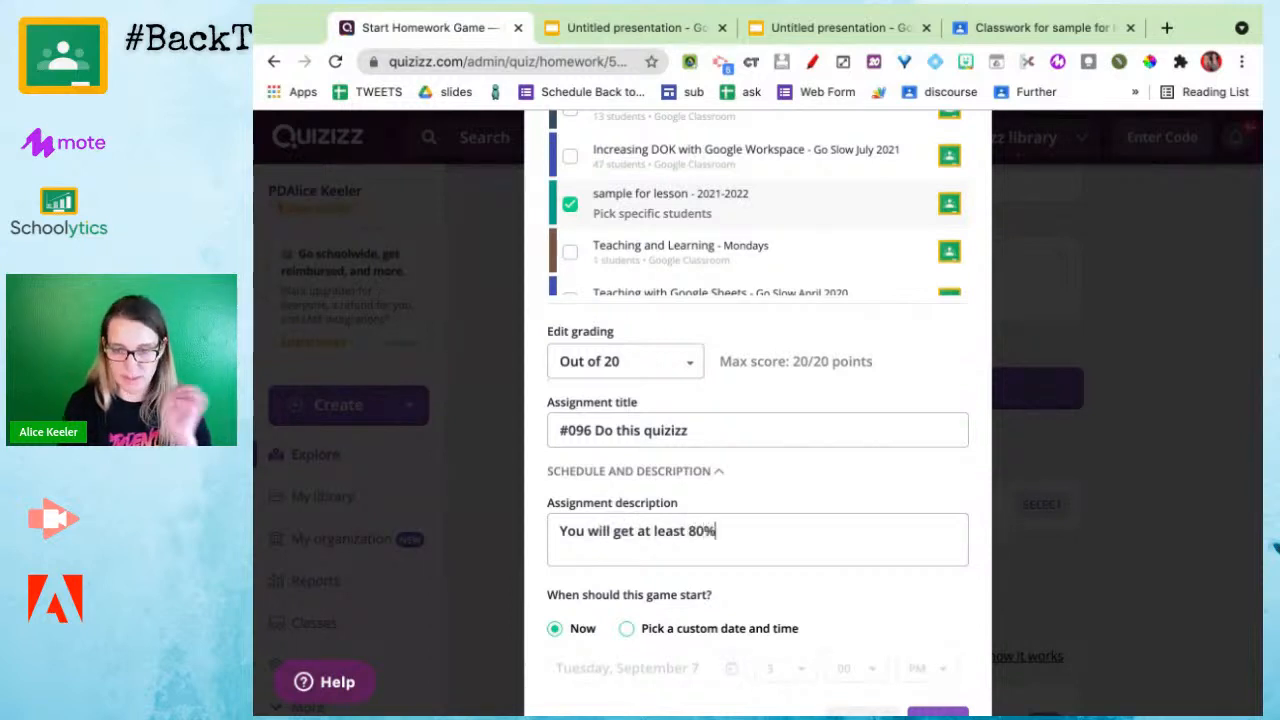
Step: Schedule the game to start on Thursday, September 9 at 6:00 AM and confirm the class assignment settings
scroll(757, 450, down, 2)
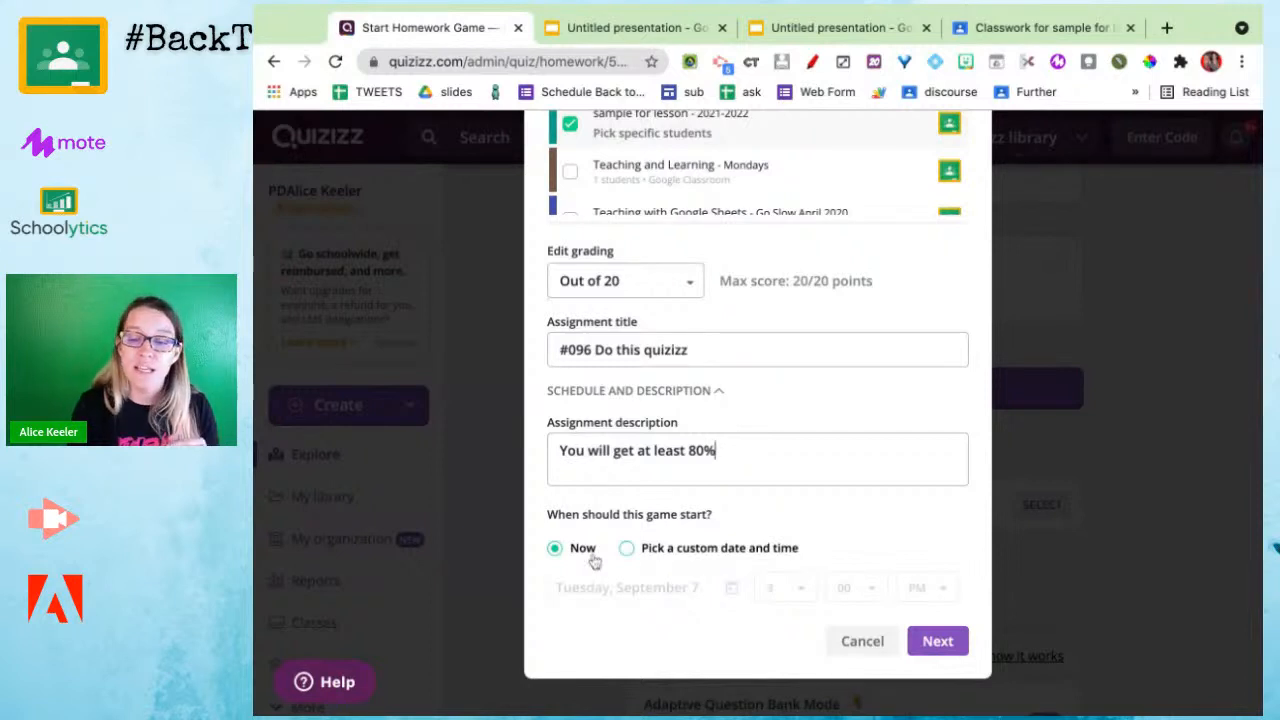
drag(579, 513, 712, 514)
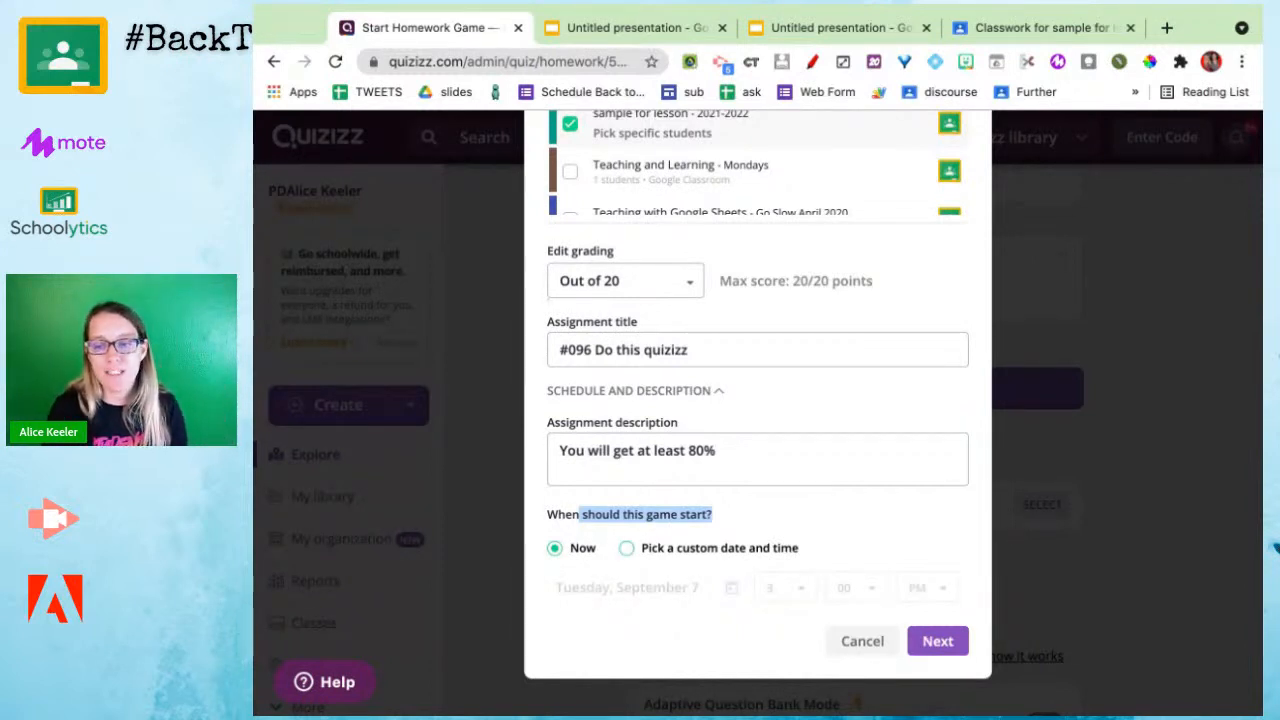
click(648, 550)
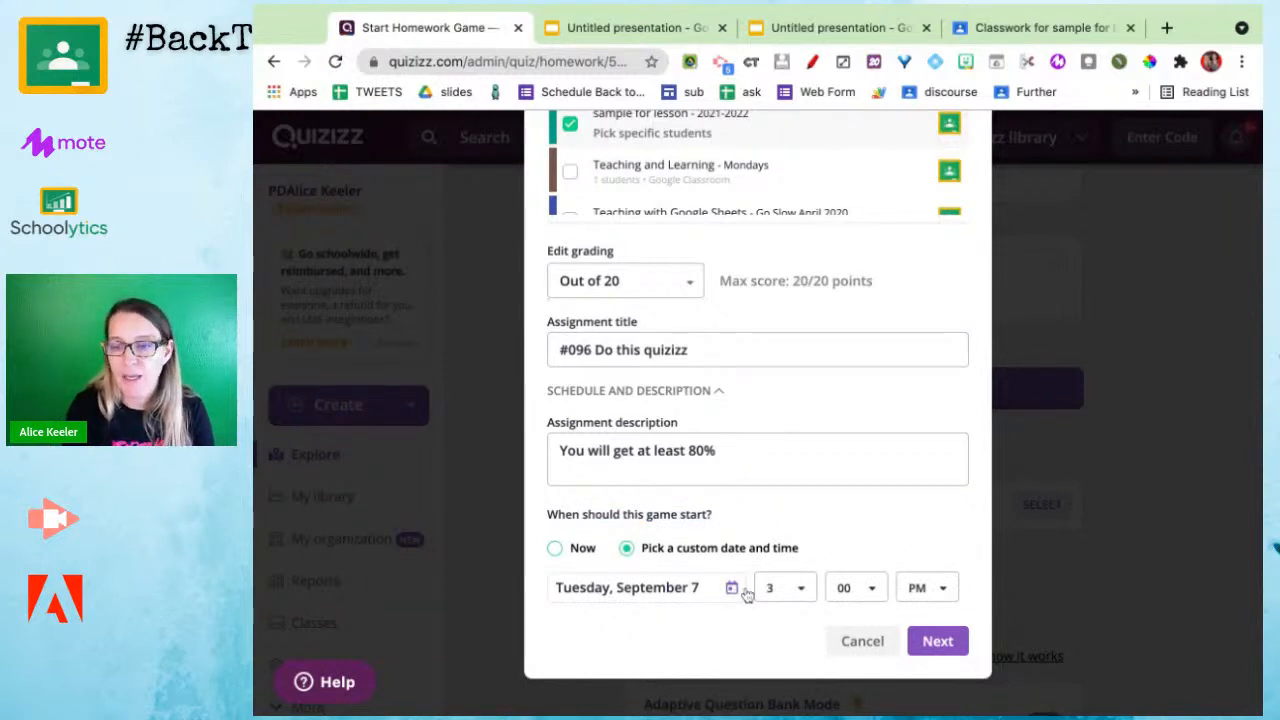
click(735, 590)
click(699, 429)
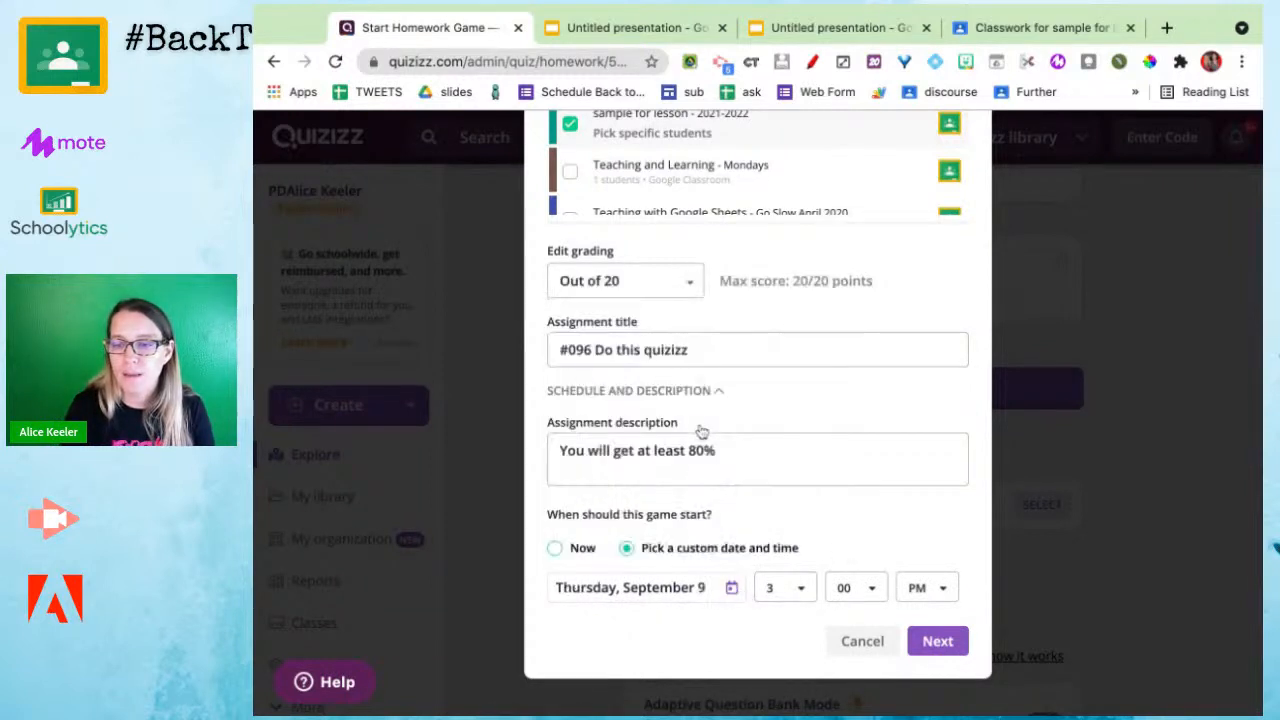
click(787, 589)
scroll(785, 680, down, 3)
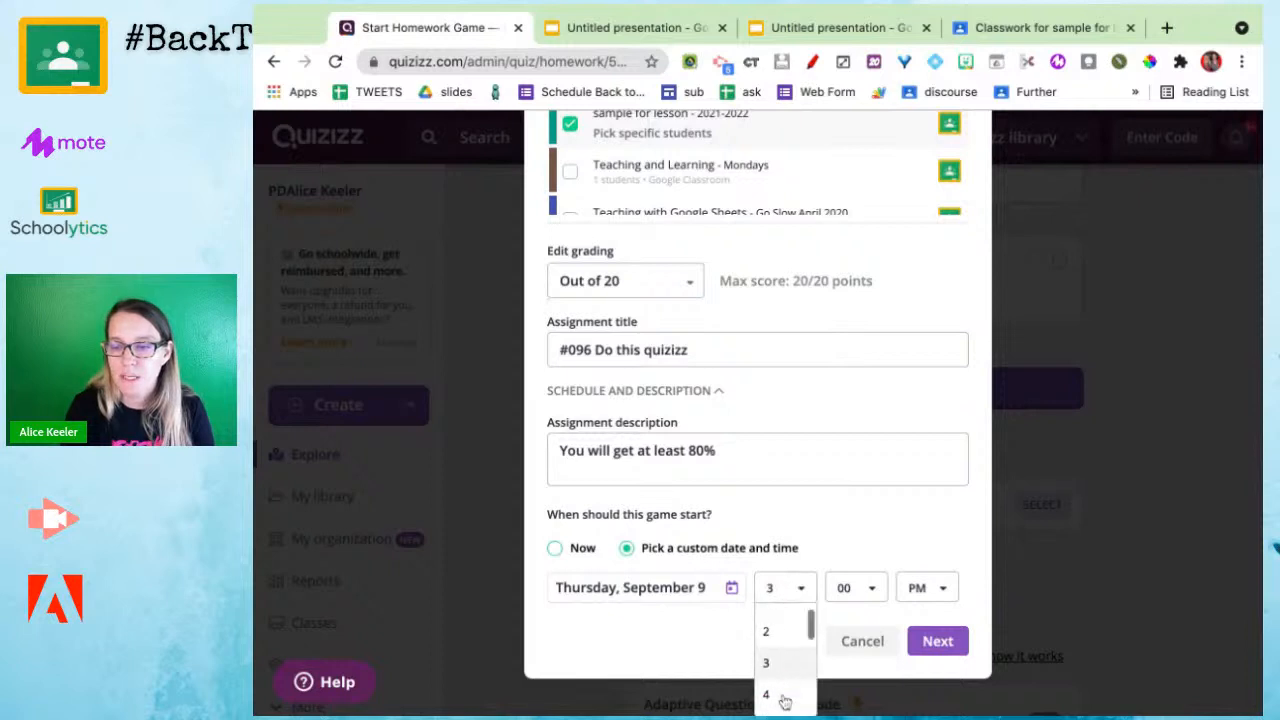
click(780, 689)
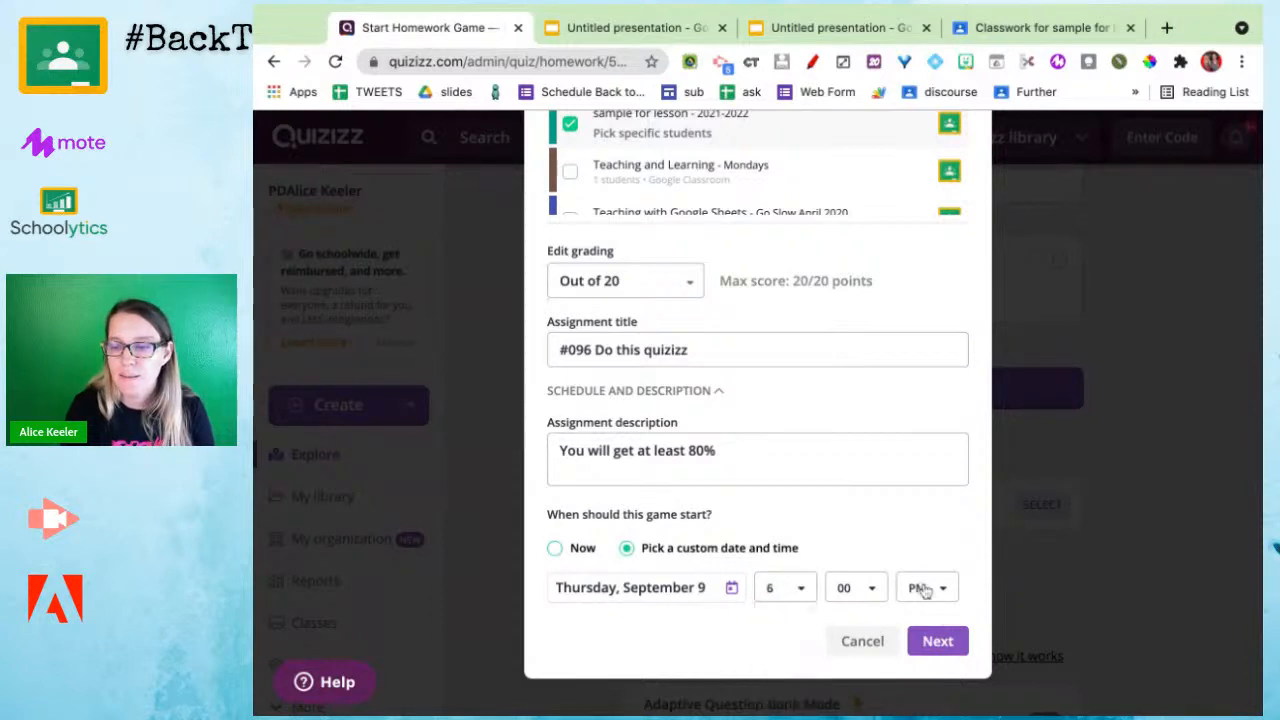
click(925, 590)
click(913, 619)
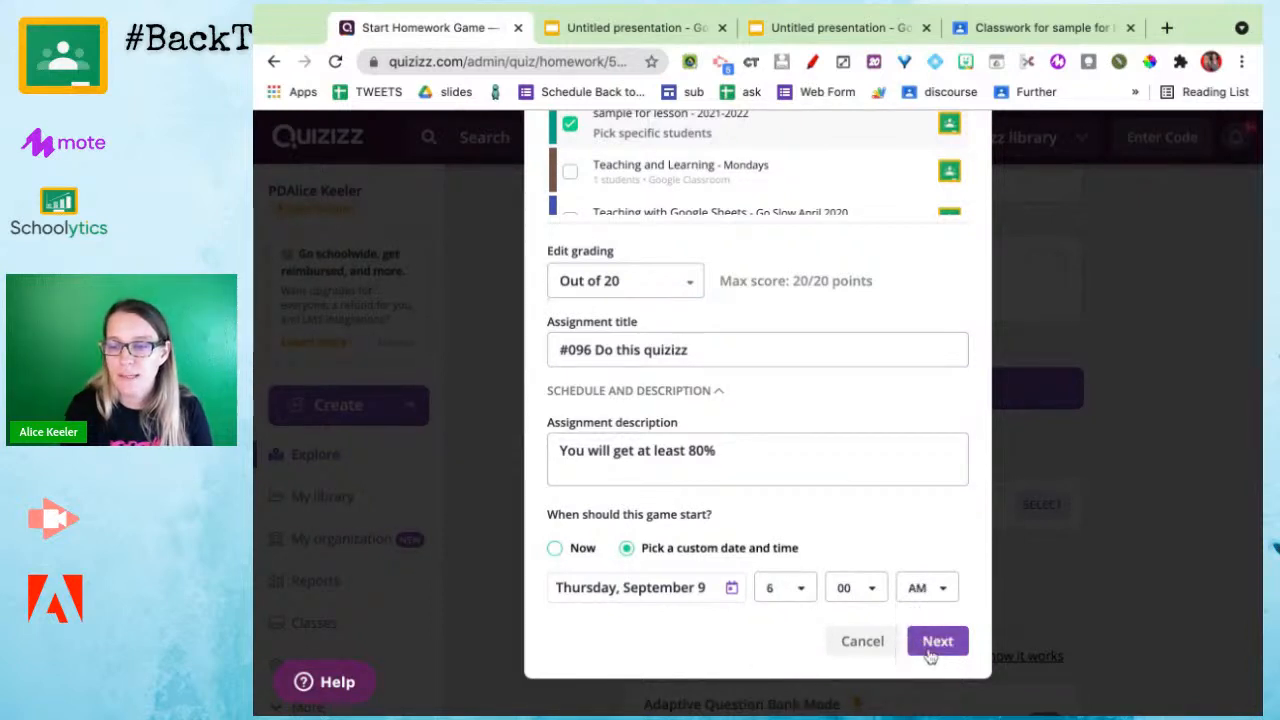
click(929, 652)
Step: Review the homework's advanced and activity settings, and assign the quiz to the class
scroll(823, 577, down, 3)
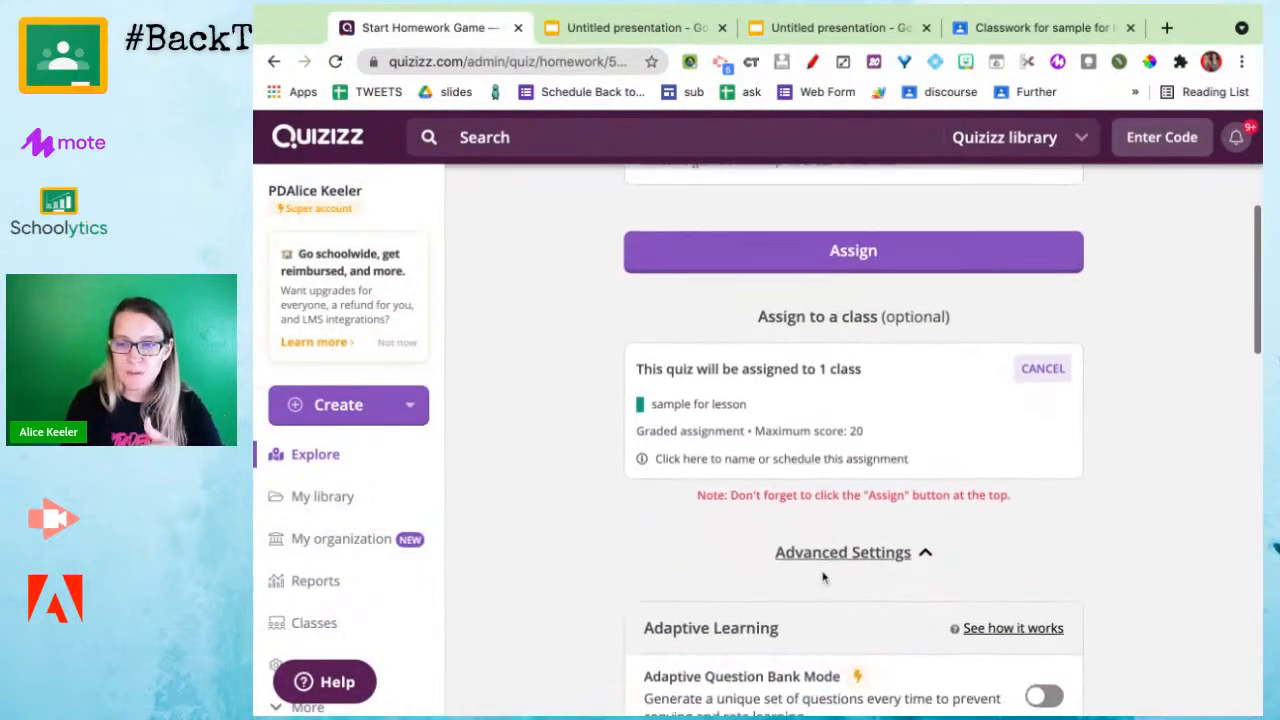
scroll(823, 577, down, 6)
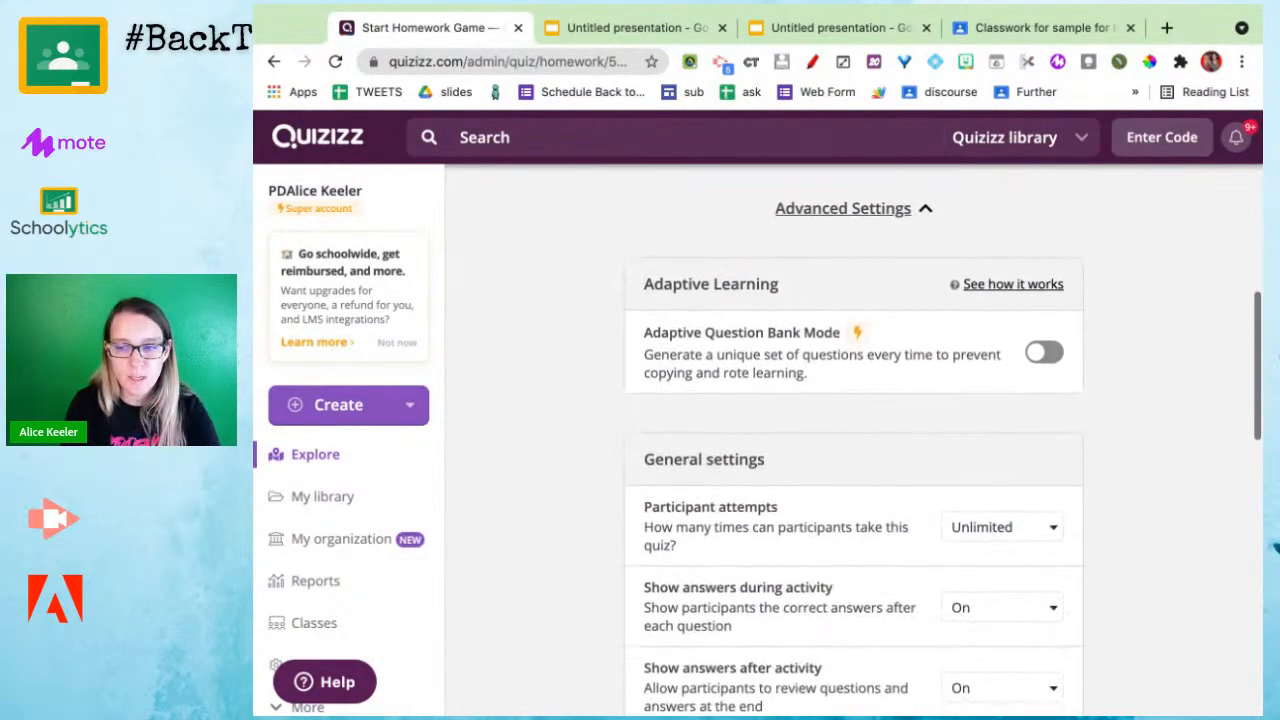
scroll(823, 577, down, 13)
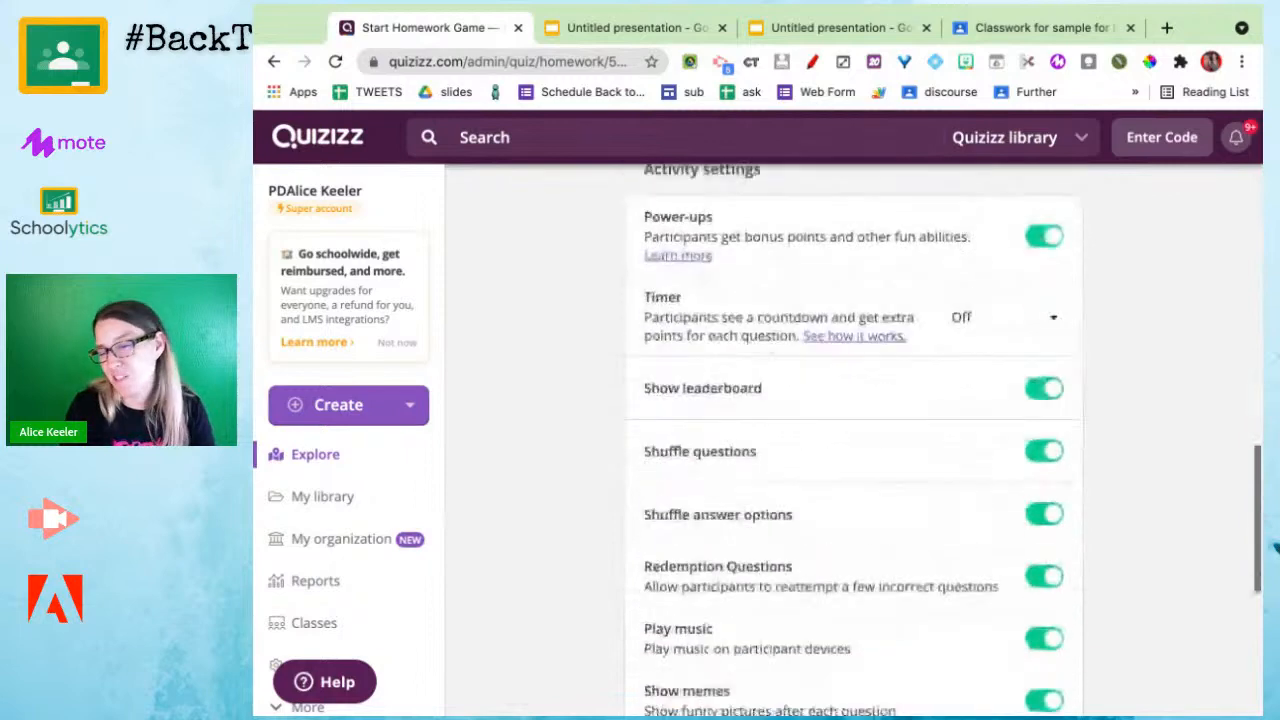
scroll(785, 544, down, 5)
click(785, 544)
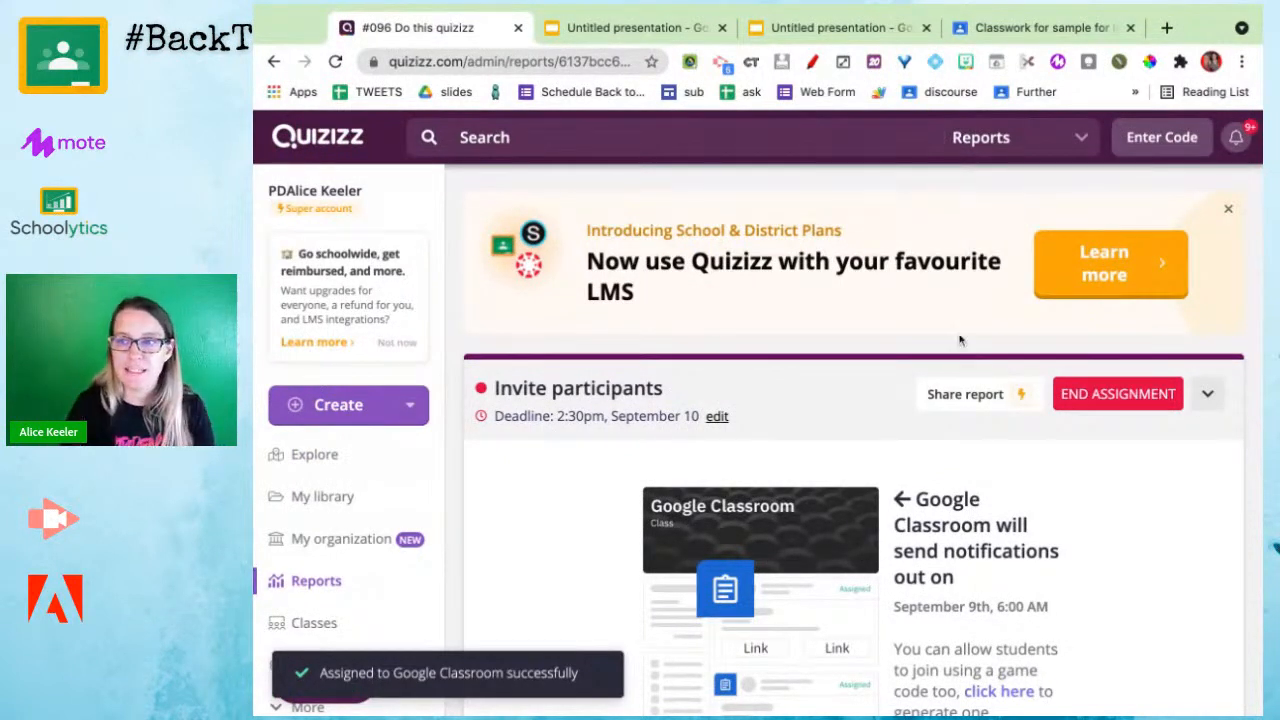
Step: Switch to Google Classroom, reload the Classwork page and expand the "#096 Do this quizizz" assignment
click(1040, 28)
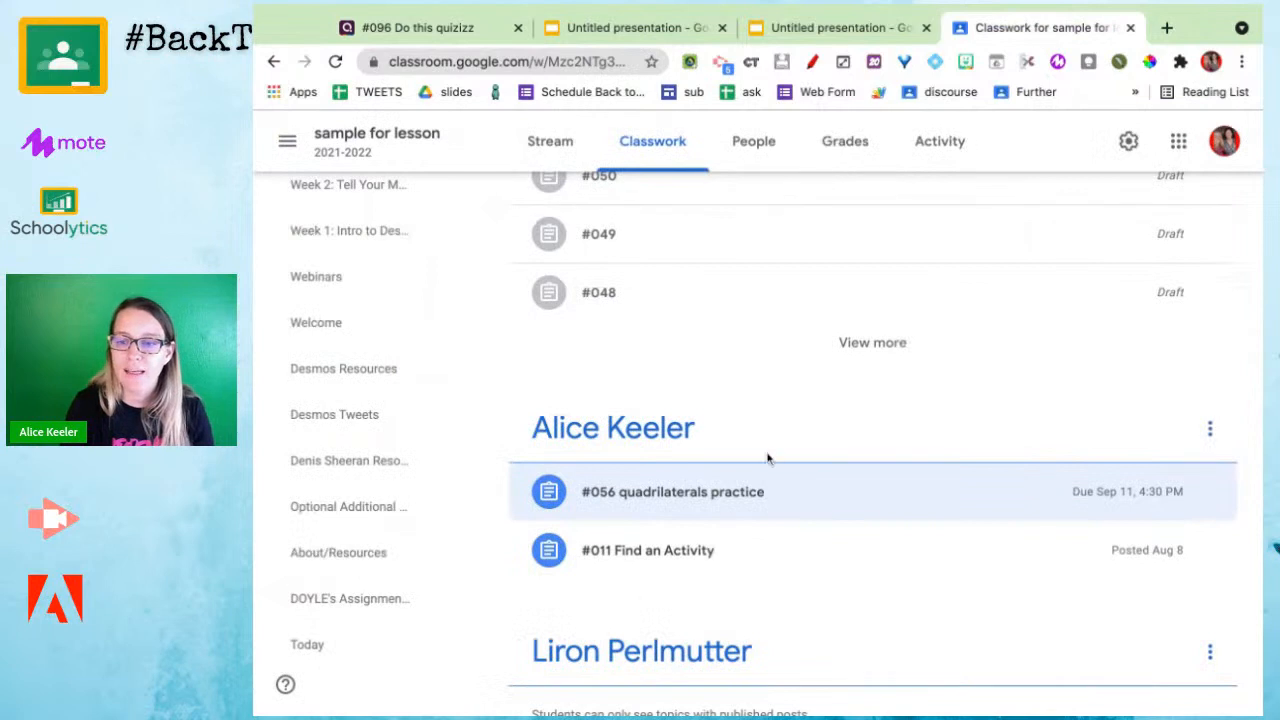
scroll(751, 505, up, 5)
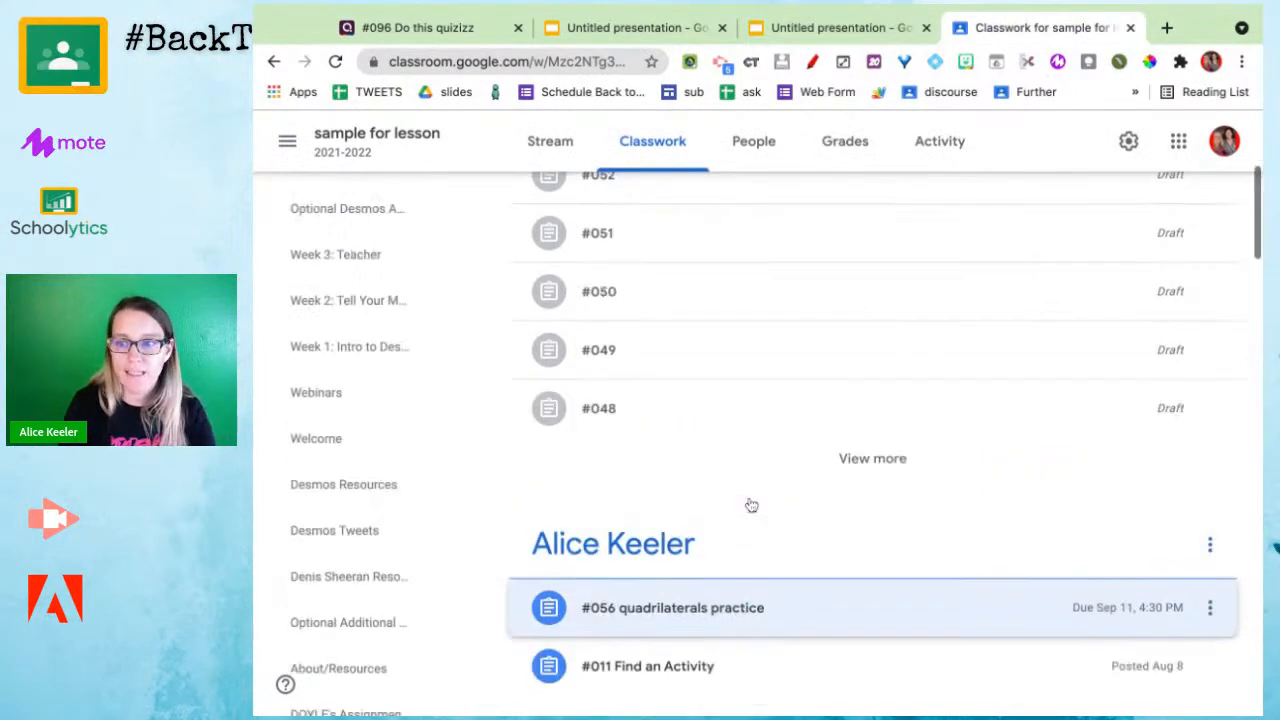
click(336, 61)
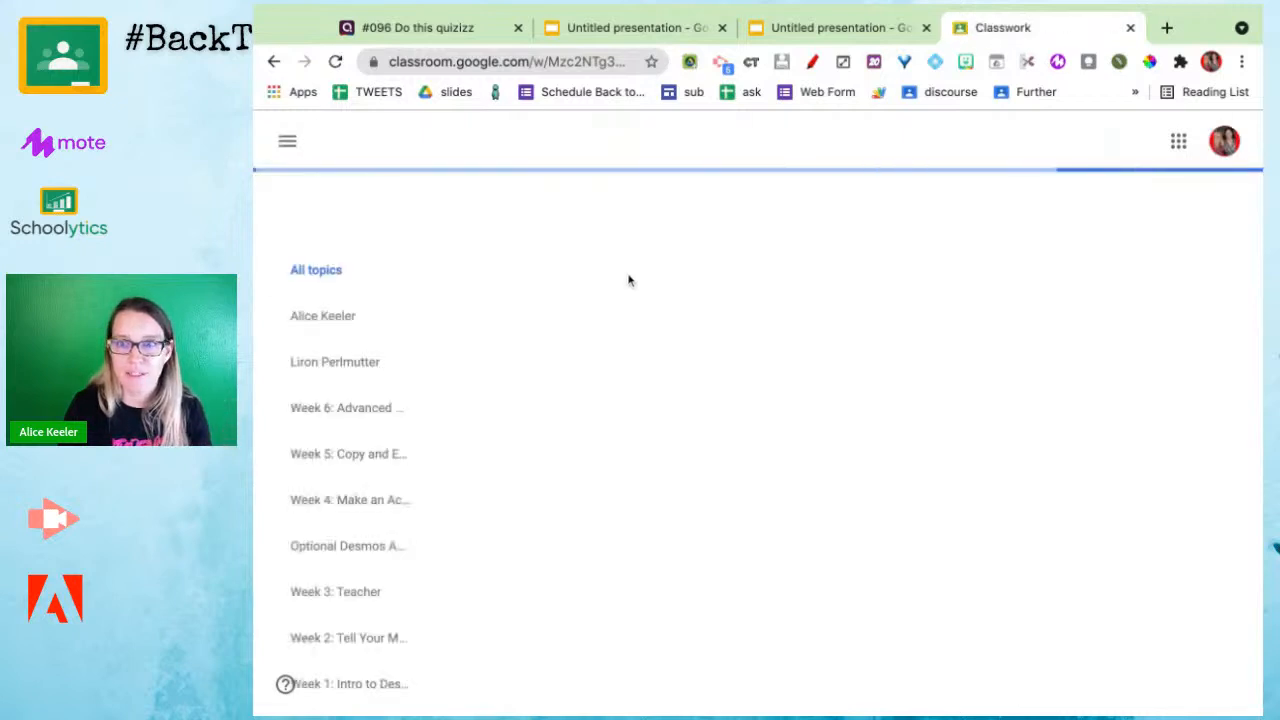
click(648, 285)
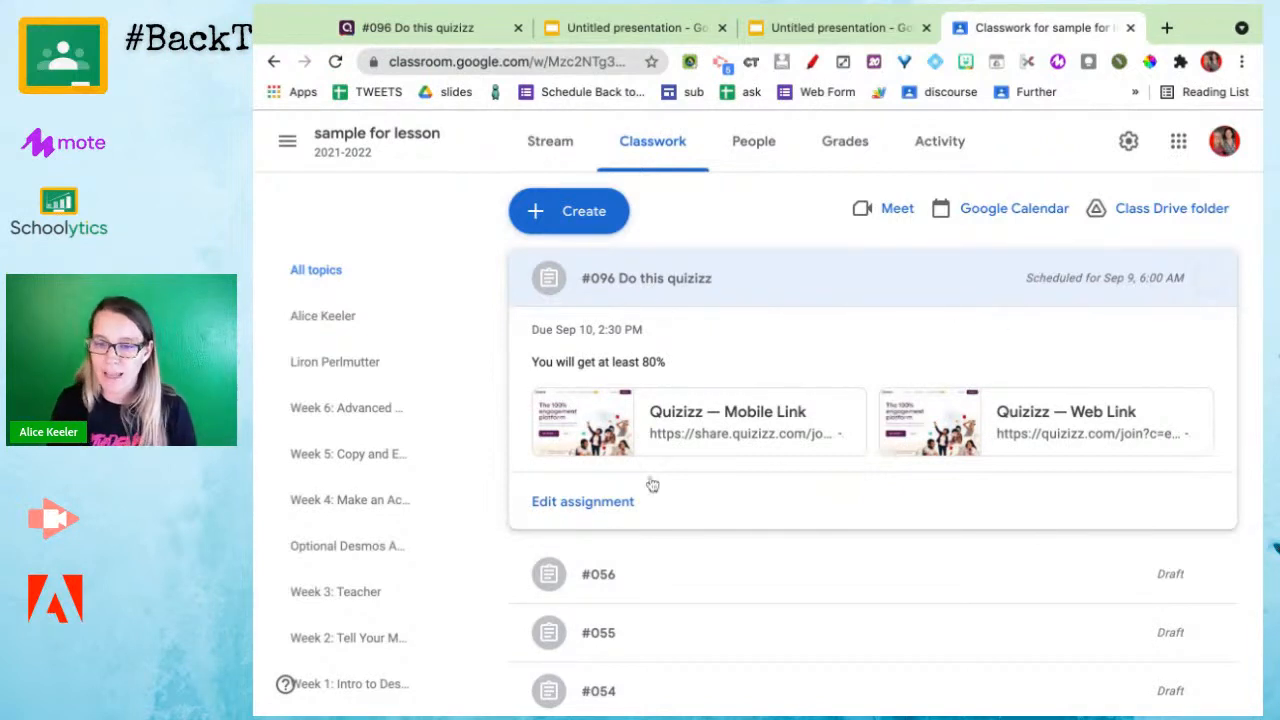
Step: Open the "#096 Do this quizizz" assignment for editing and set its topic to Today
click(600, 516)
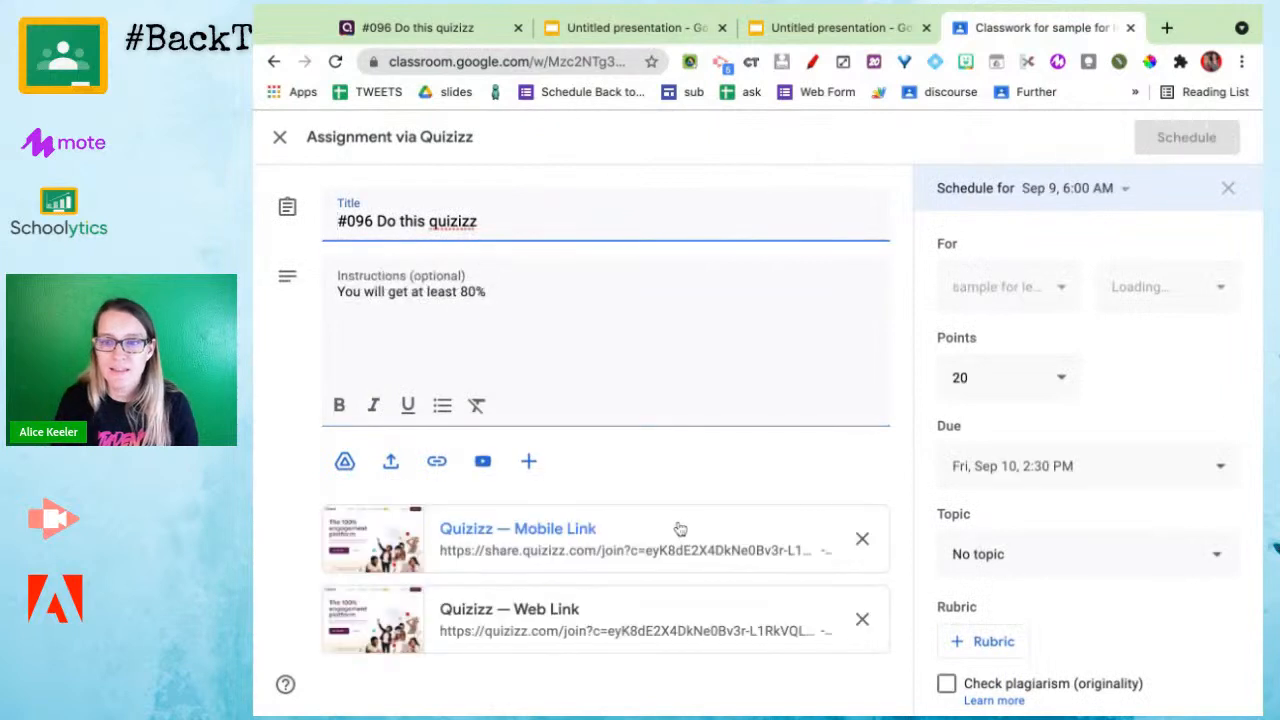
click(986, 566)
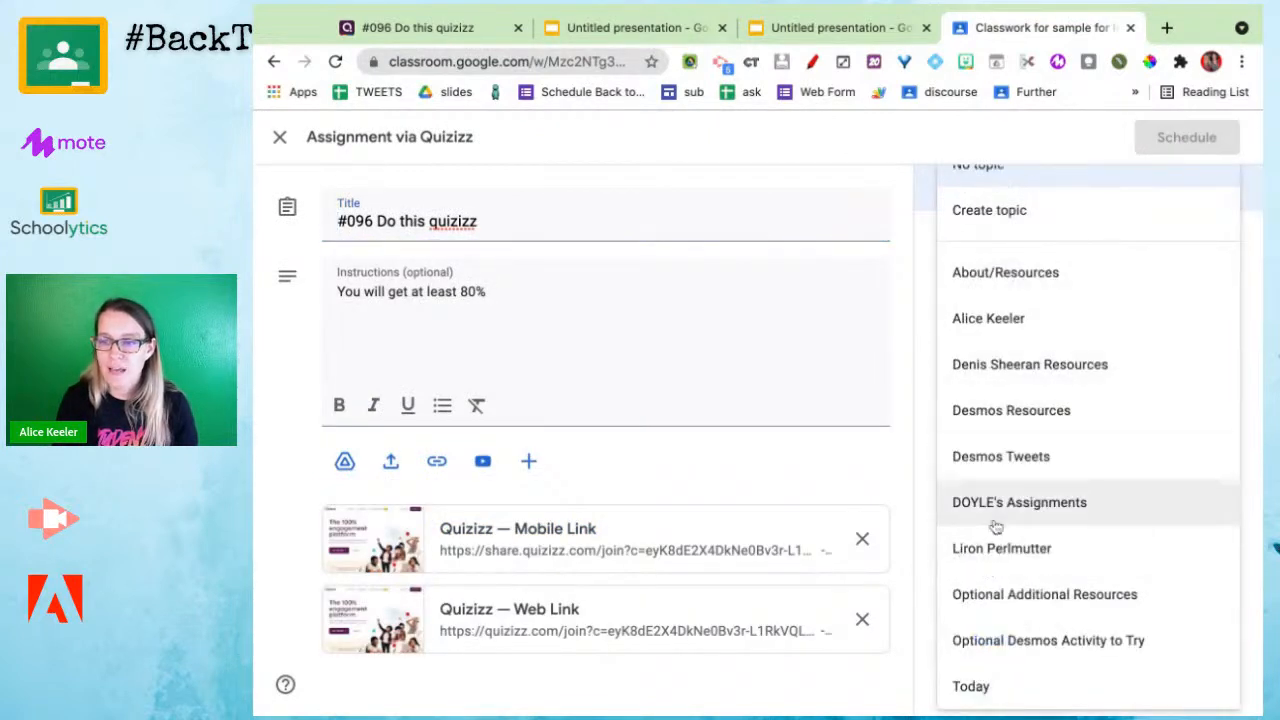
click(988, 686)
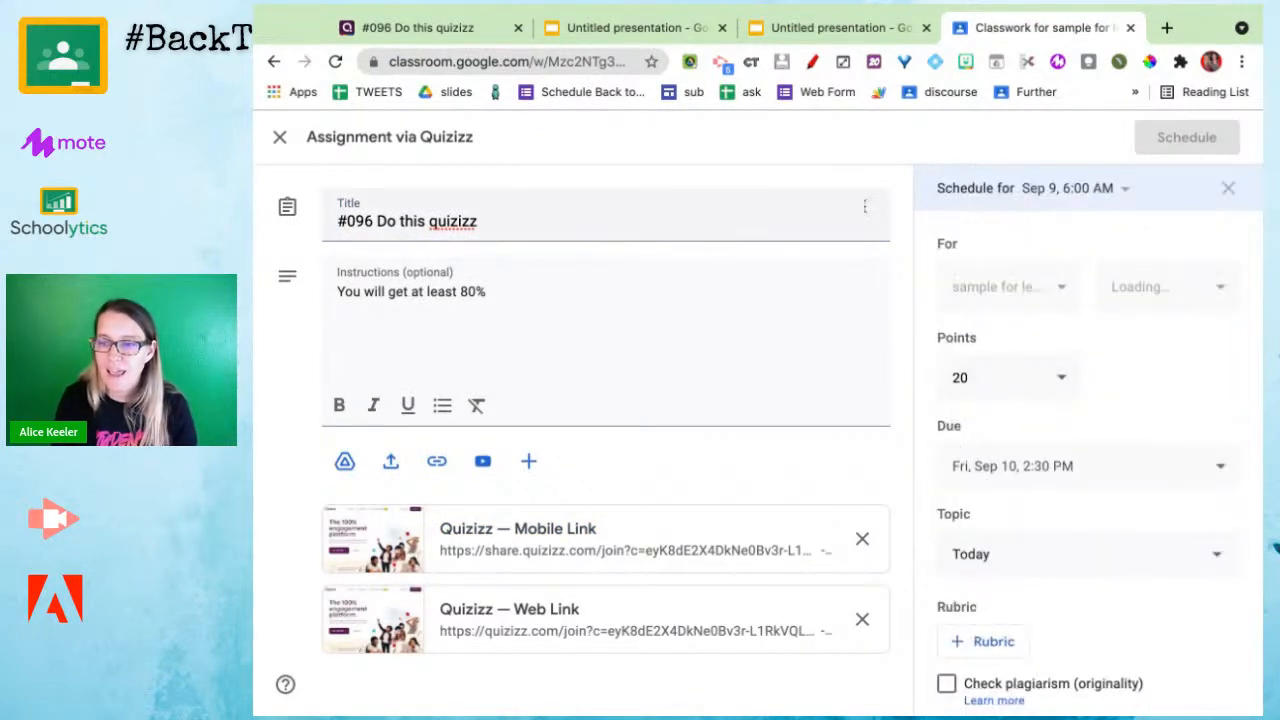
Step: Attach a new blank Google Slides presentation to the "#096 Do this quizizz" assignment and save its schedule for Sep 9, 6:00 AM
click(530, 336)
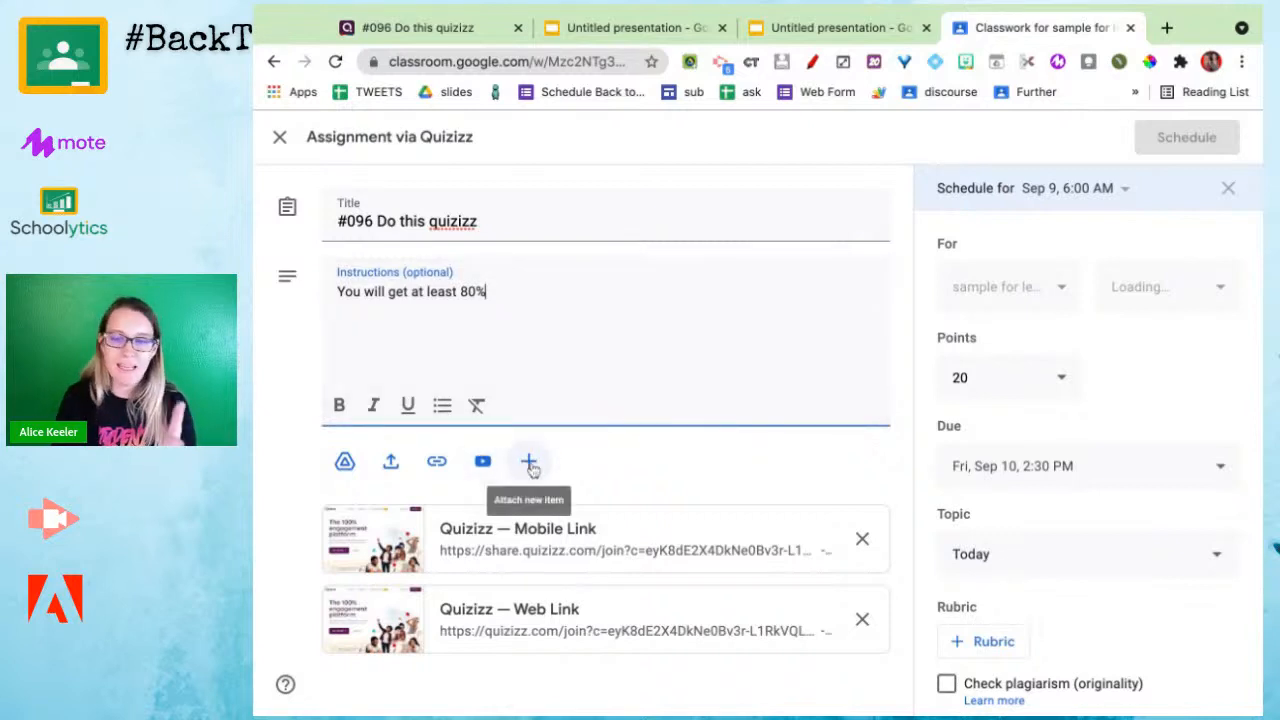
click(528, 461)
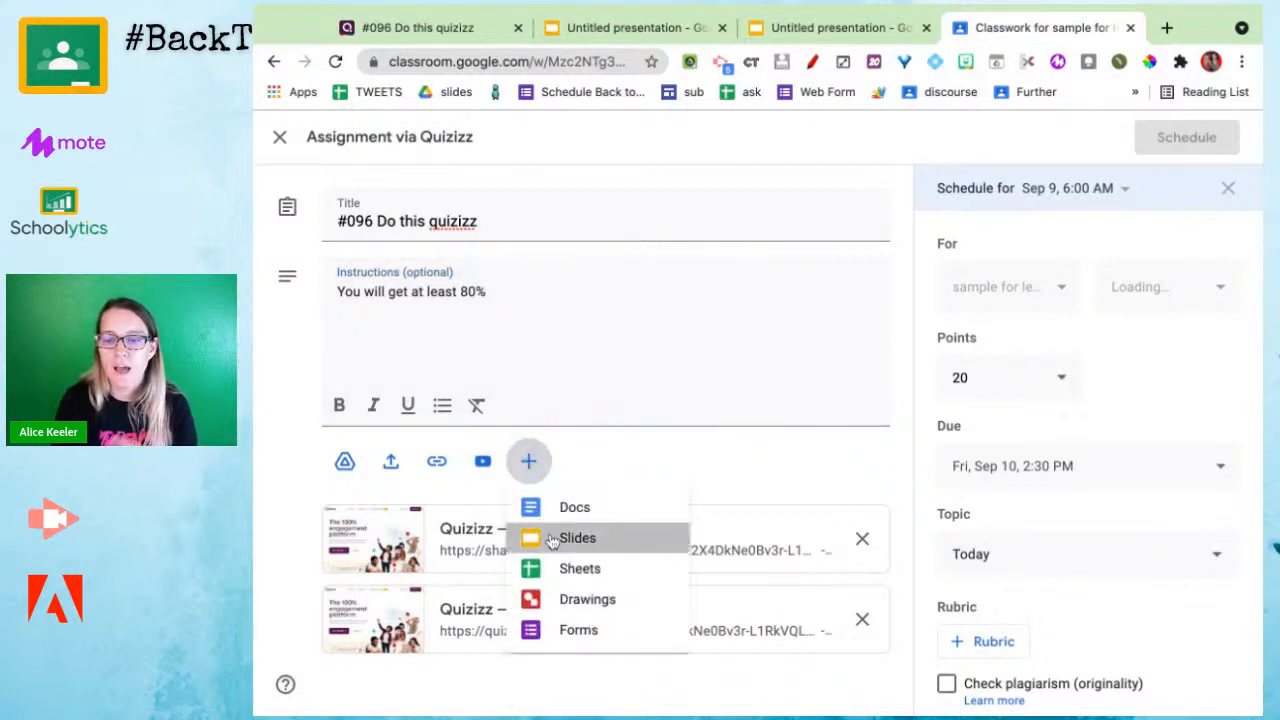
click(551, 536)
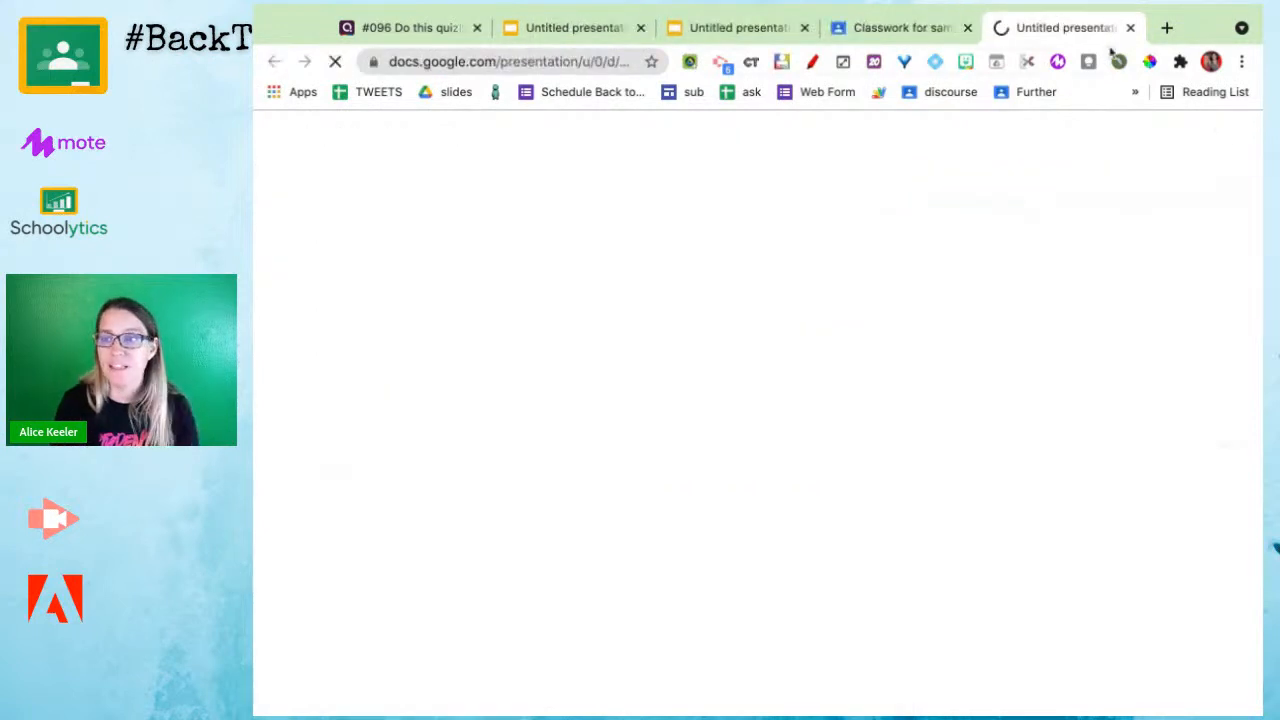
click(1131, 28)
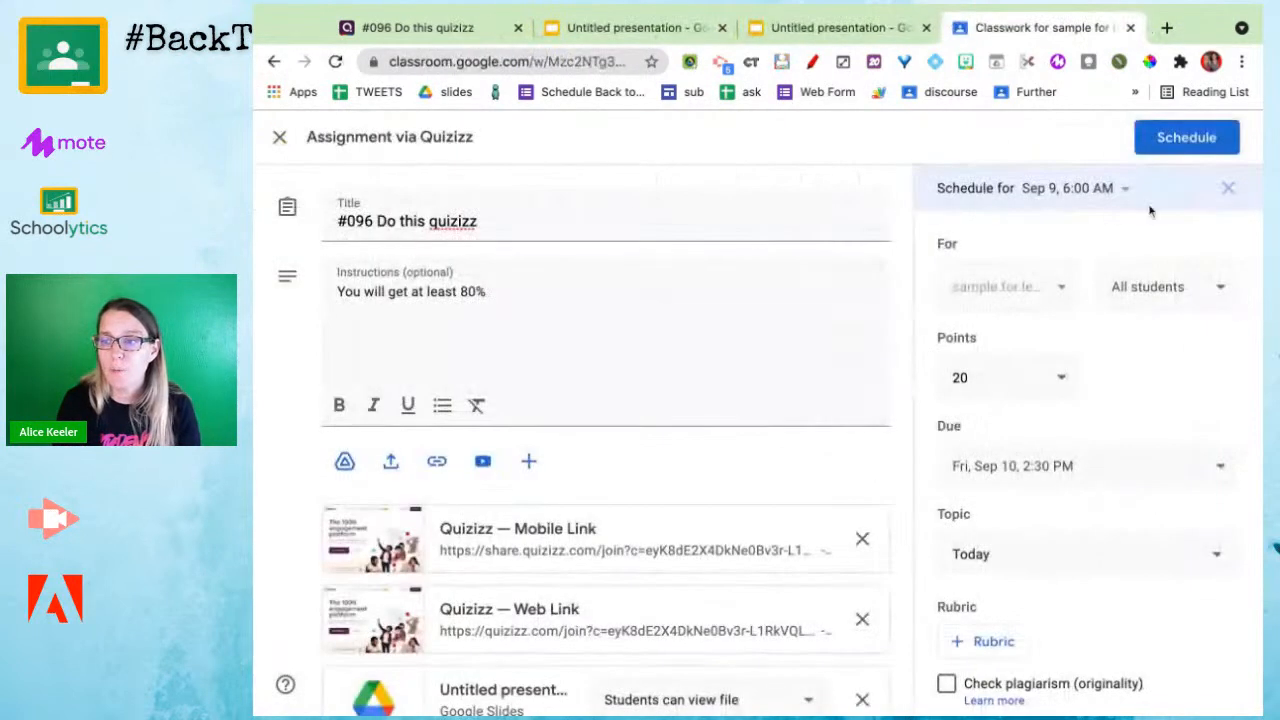
click(1179, 141)
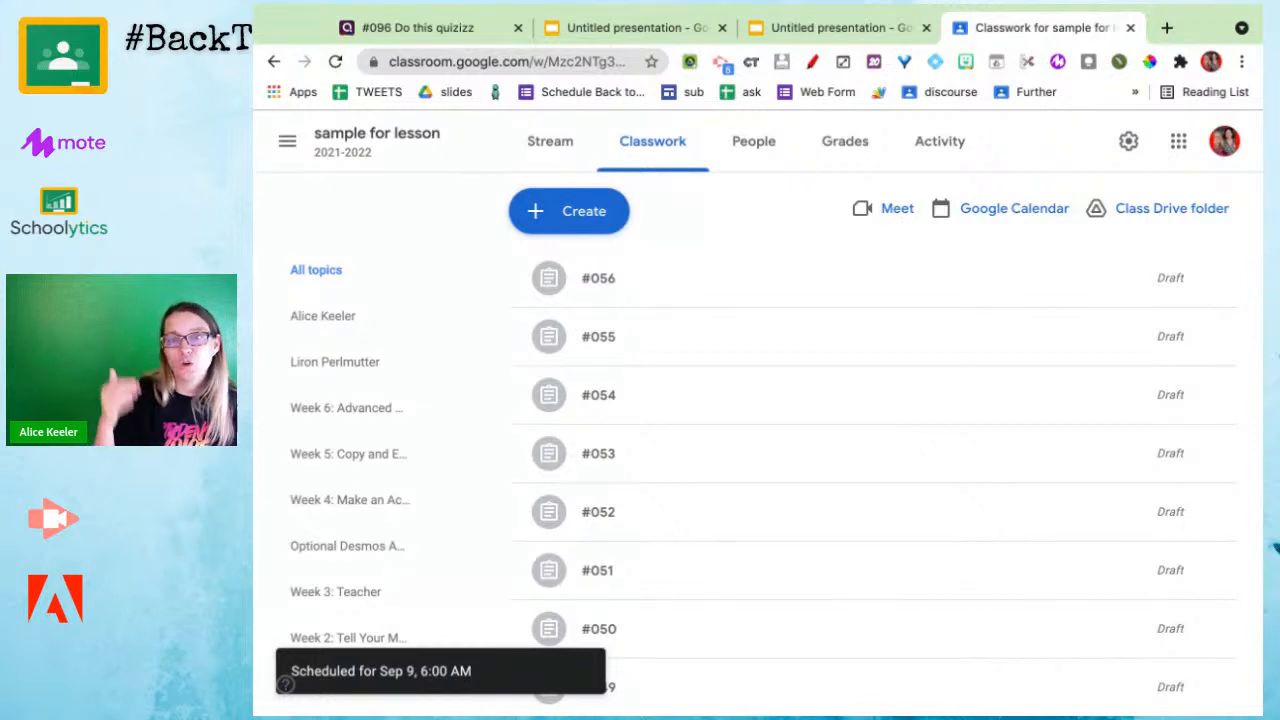
Step: Switch to Quizizz, open the list of classes and start a search in the Quizizz library
click(417, 27)
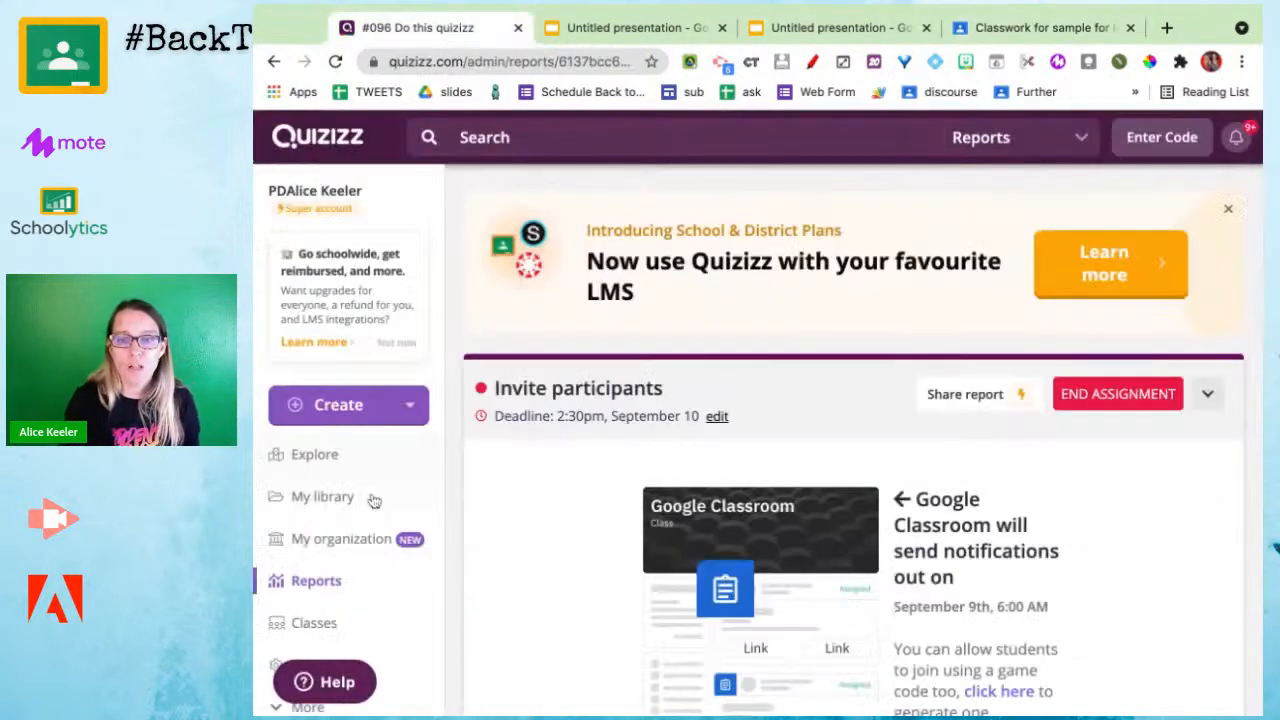
click(298, 635)
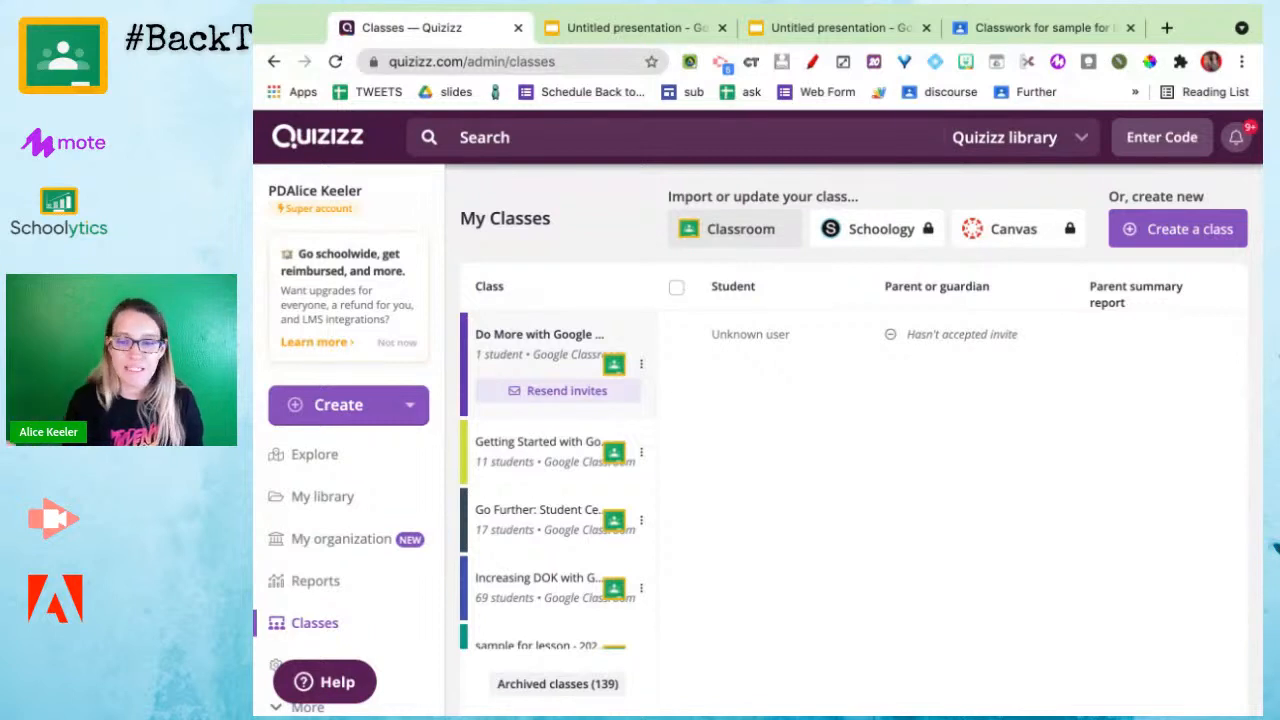
click(435, 144)
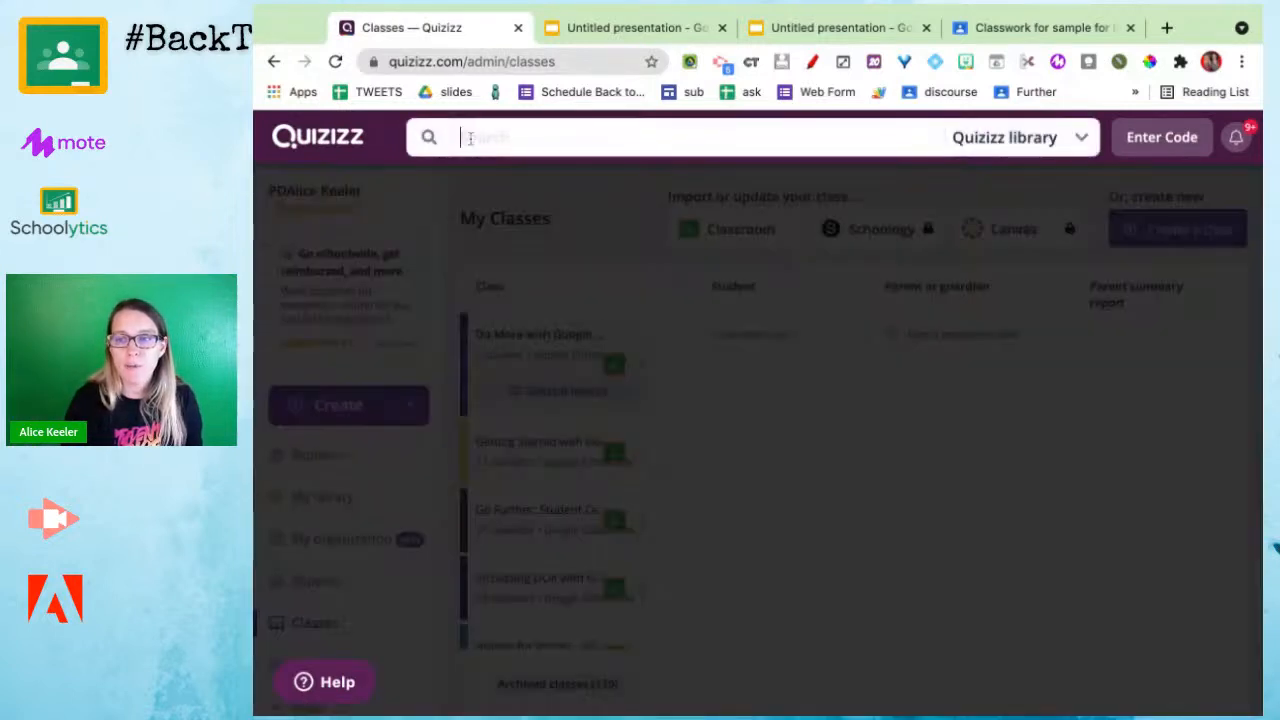